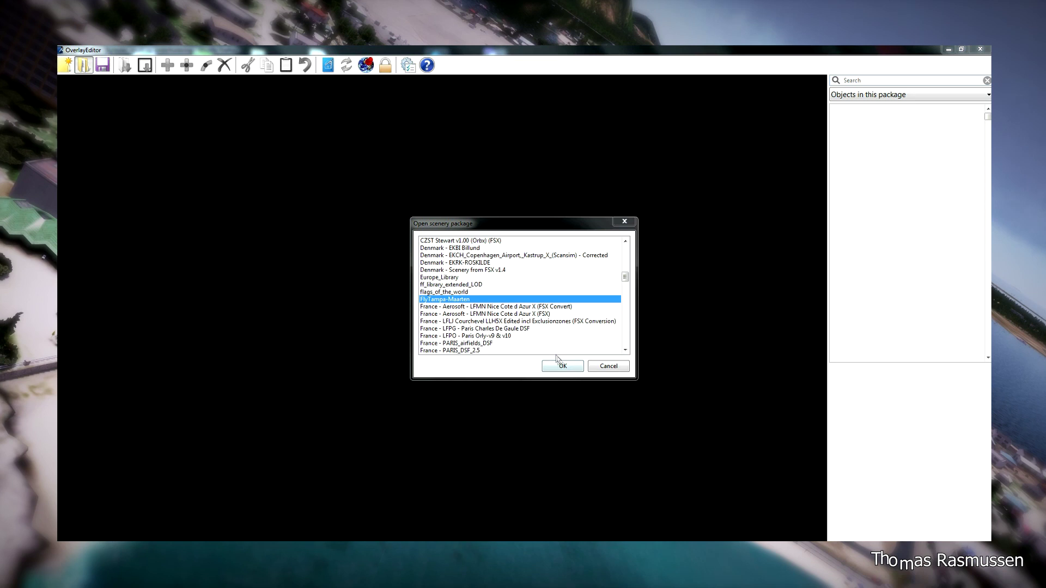
Open the FlyTampa-Maarten scenery package and dismiss the missing-textures notice
{"action": "left_click", "coordinate": [561, 366]}
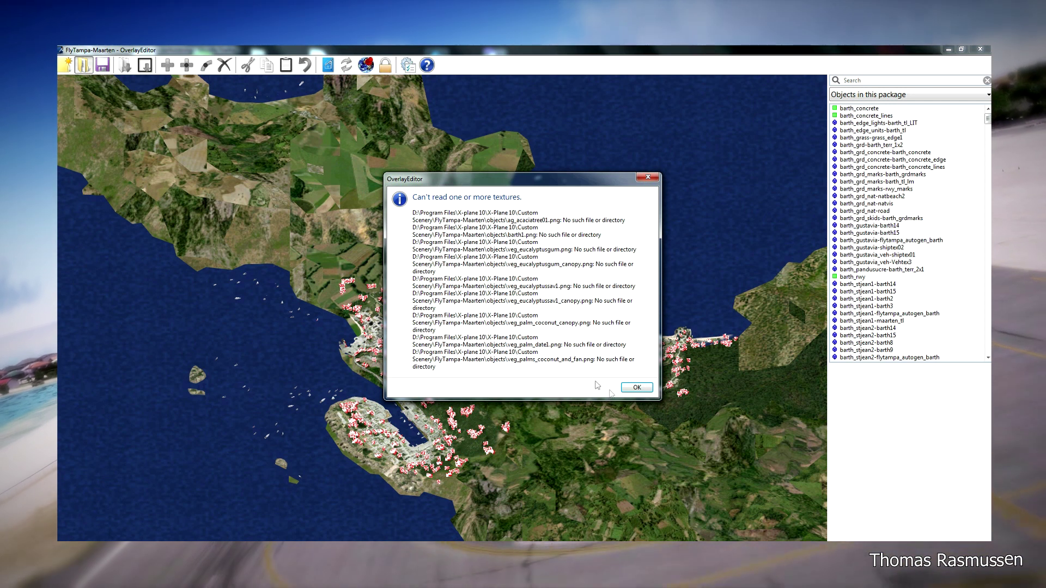
{"action": "left_click", "coordinate": [637, 388]}
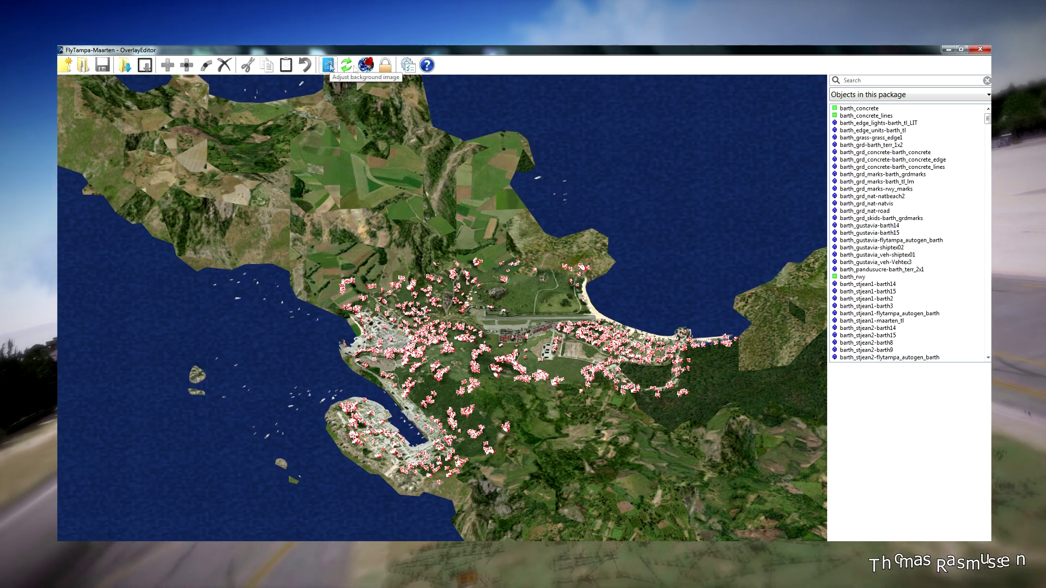
Go to the airport TNCM - Princess Juliana Intl by its code and dismiss the missing-textures notice
{"action": "left_click", "coordinate": [371, 70]}
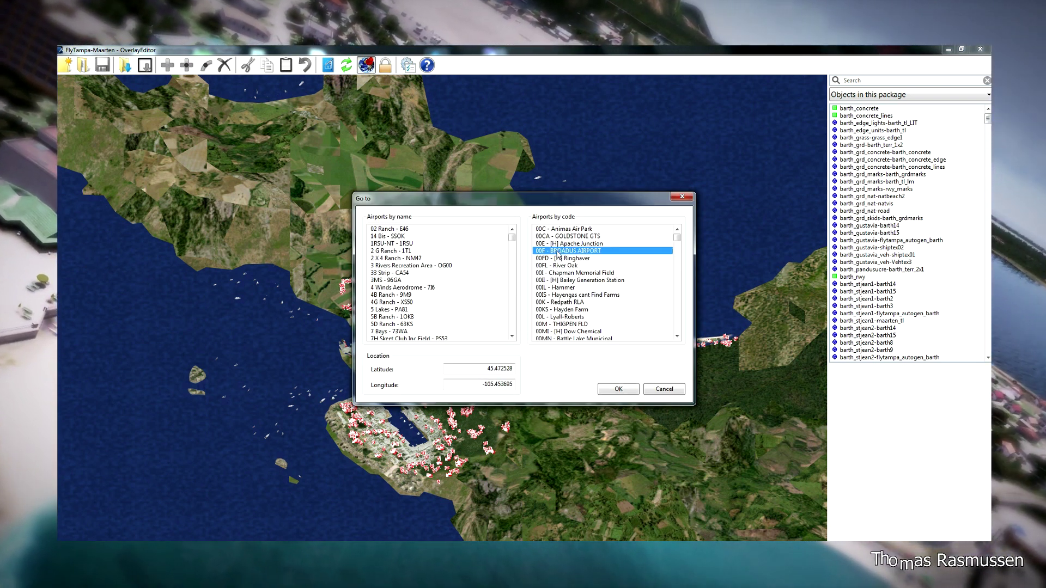
{"action": "type", "text": "tn"}
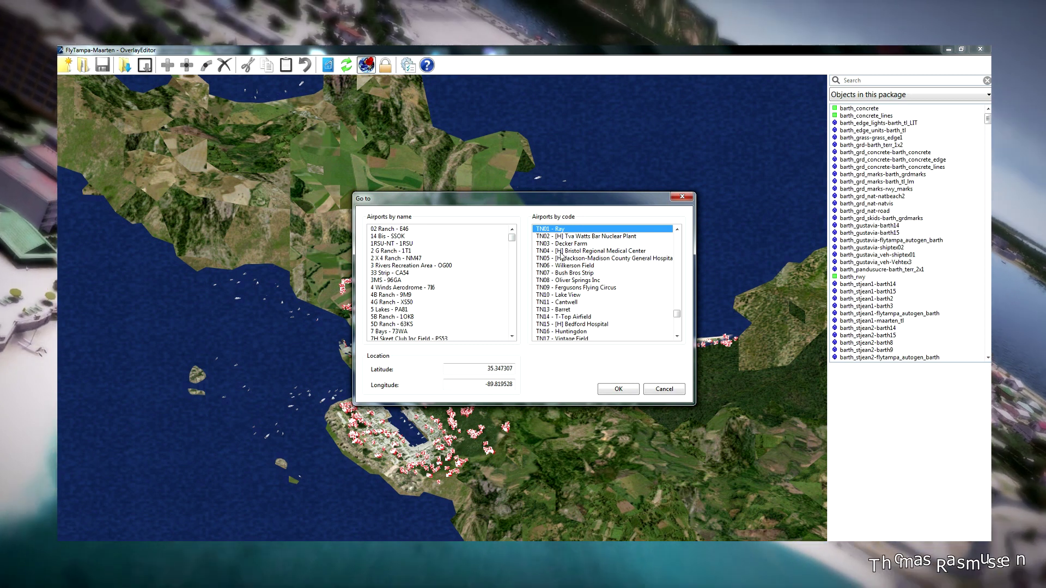
{"action": "type", "text": "cm"}
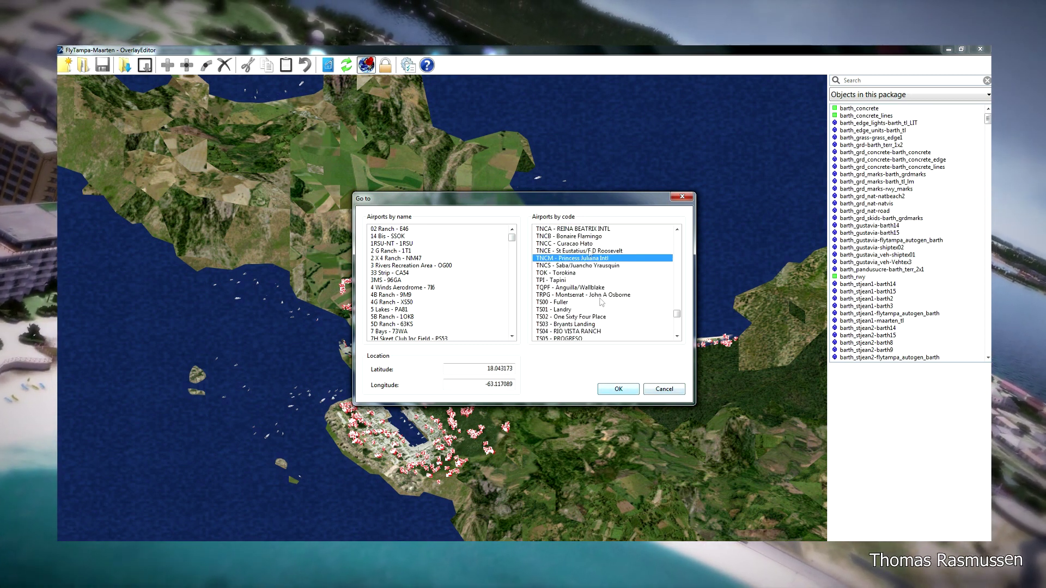
{"action": "left_click", "coordinate": [621, 390]}
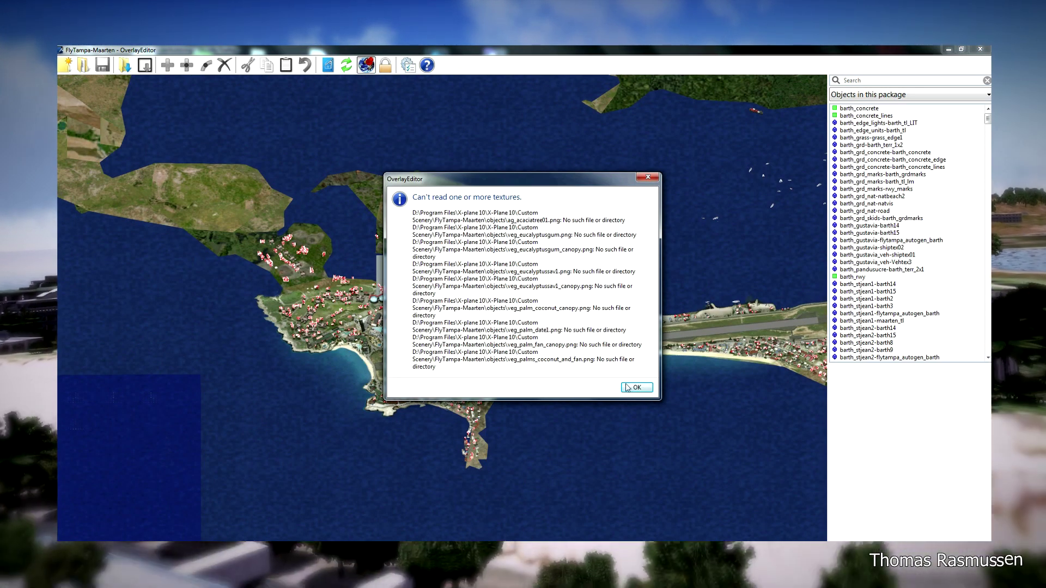
{"action": "left_click", "coordinate": [636, 387]}
Examine the dark blue square of water southwest of the airport and the light-dot grids inside it
{"action": "scroll", "coordinate": [291, 379], "scroll_direction": "up", "scroll_amount": 1}
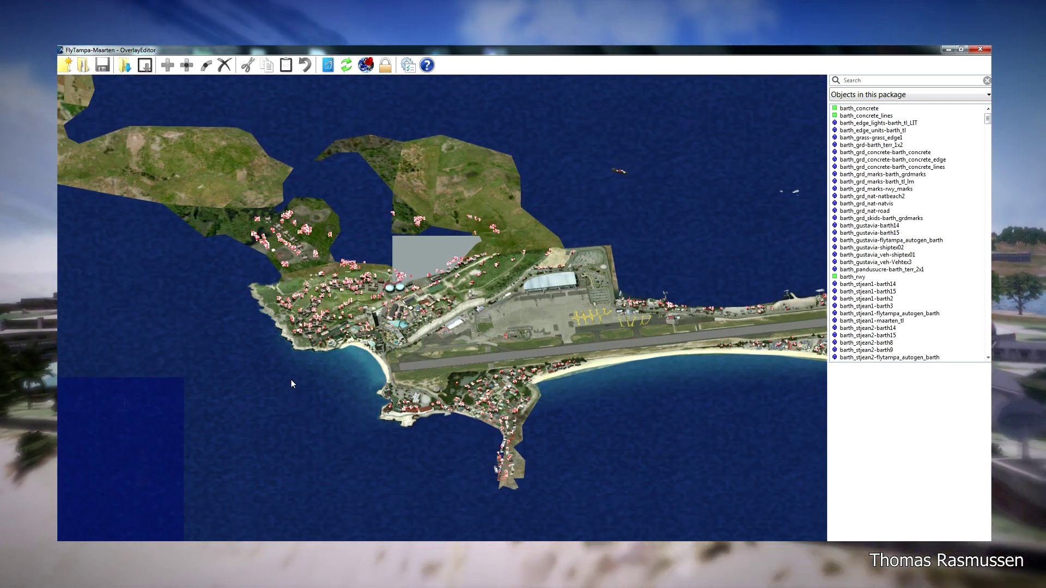
{"action": "scroll", "coordinate": [291, 380], "scroll_direction": "down", "scroll_amount": 3}
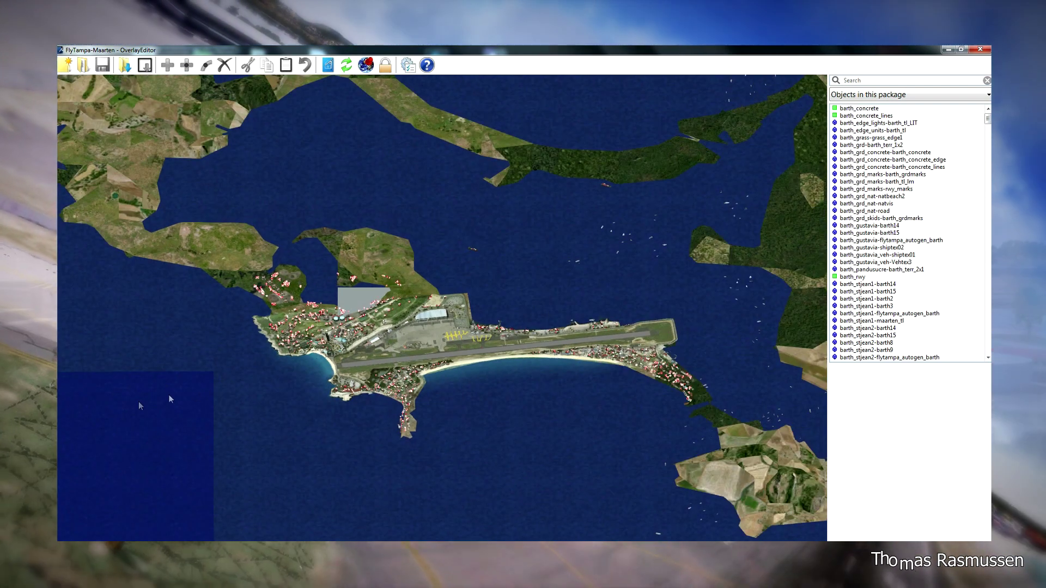
{"action": "scroll", "coordinate": [164, 347], "scroll_direction": "down", "scroll_amount": 1}
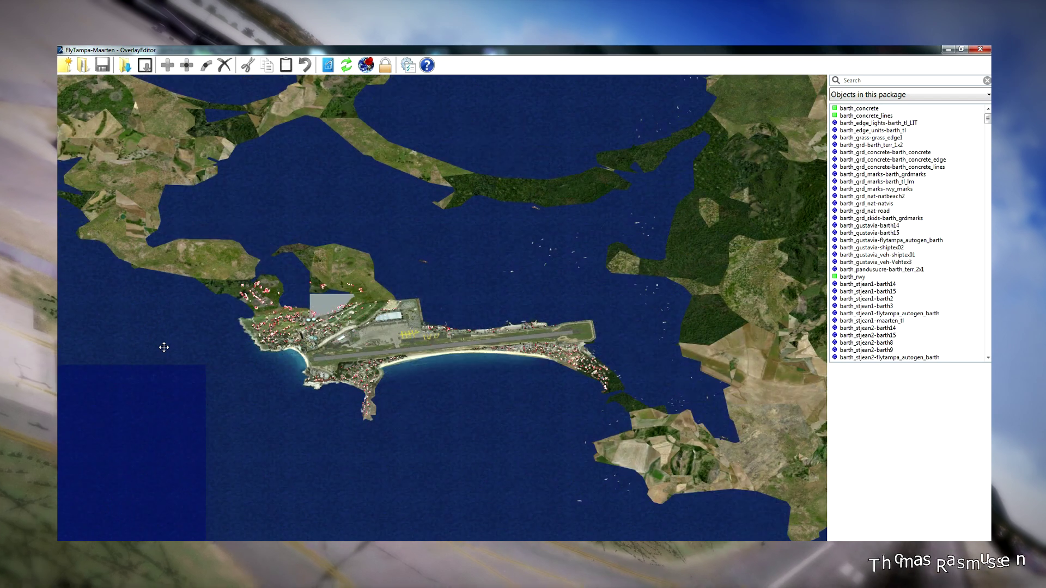
{"action": "scroll", "coordinate": [196, 342], "scroll_direction": "down", "scroll_amount": 1}
{"action": "scroll", "coordinate": [164, 322], "scroll_direction": "up", "scroll_amount": 1}
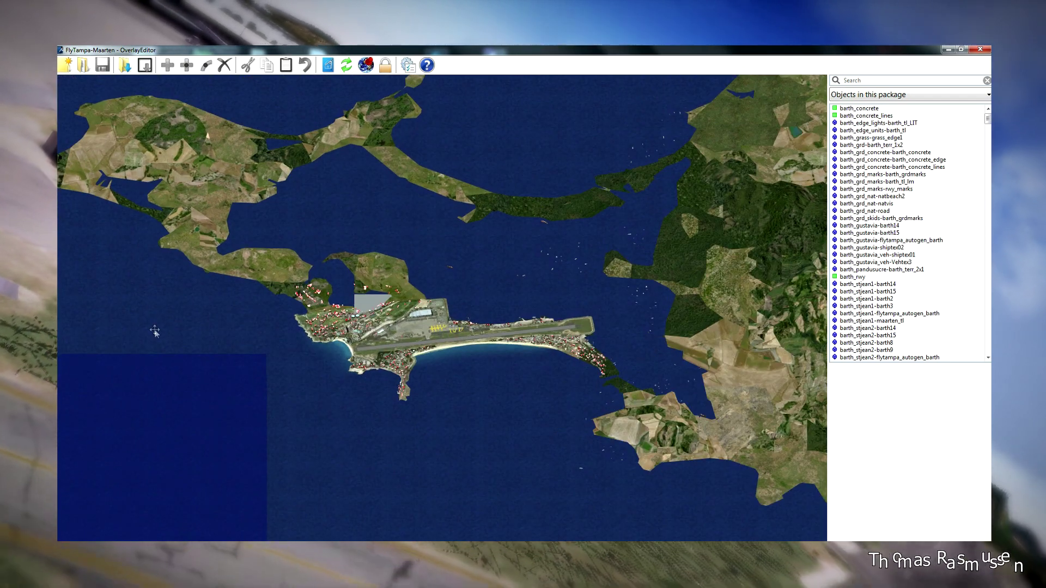
{"action": "scroll", "coordinate": [245, 322], "scroll_direction": "up", "scroll_amount": 1}
{"action": "scroll", "coordinate": [347, 380], "scroll_direction": "up", "scroll_amount": 1}
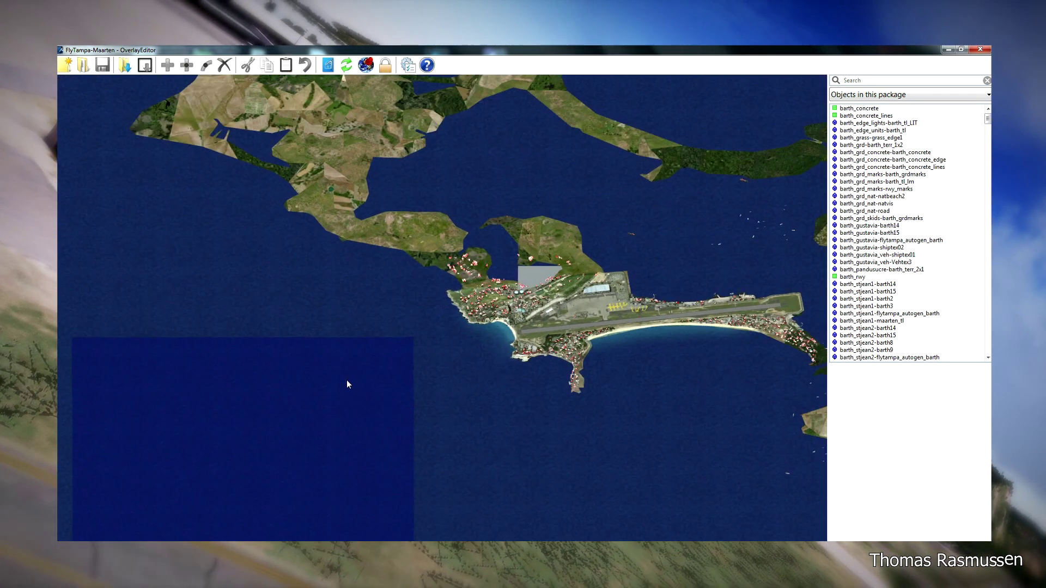
{"action": "scroll", "coordinate": [346, 380], "scroll_direction": "up", "scroll_amount": 4}
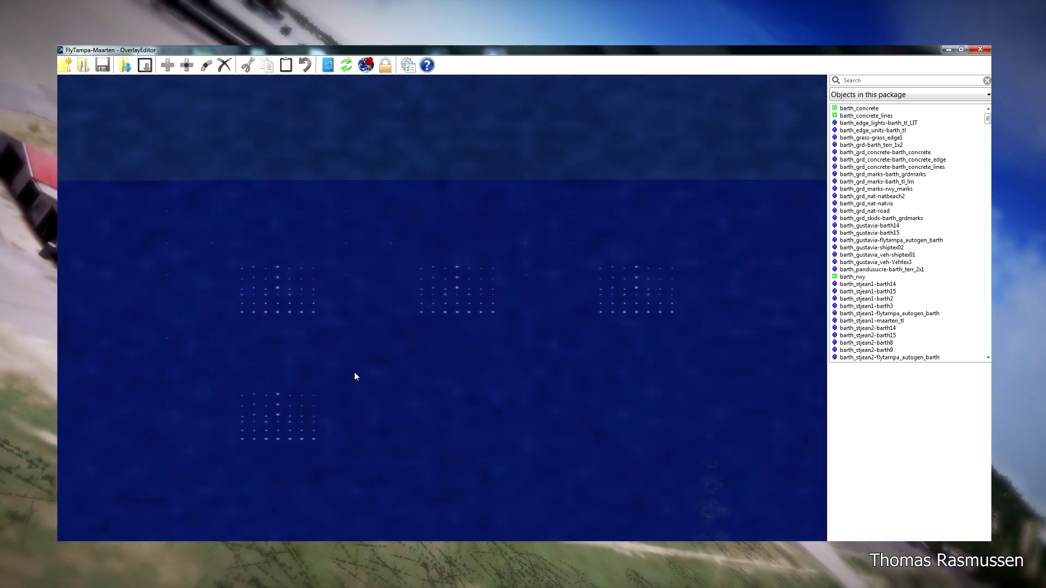
{"action": "scroll", "coordinate": [355, 376], "scroll_direction": "up", "scroll_amount": 1}
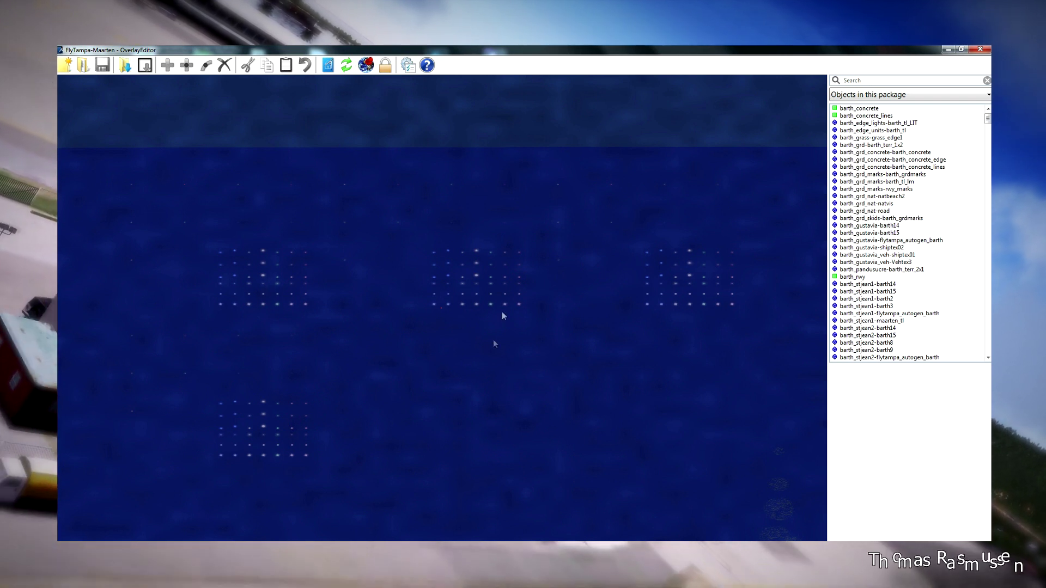
{"action": "scroll", "coordinate": [456, 387], "scroll_direction": "down", "scroll_amount": 2}
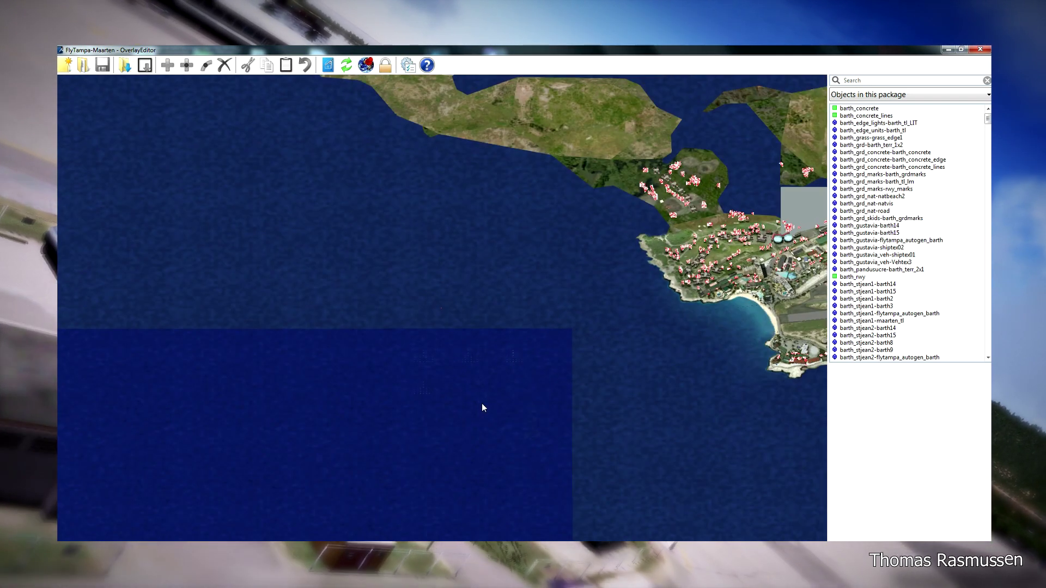
{"action": "scroll", "coordinate": [482, 404], "scroll_direction": "down", "scroll_amount": 3}
Identify the light-grid polygons in the dark water square by selecting fthalos1_100 and fthalos1_90
{"action": "left_click", "coordinate": [464, 391]}
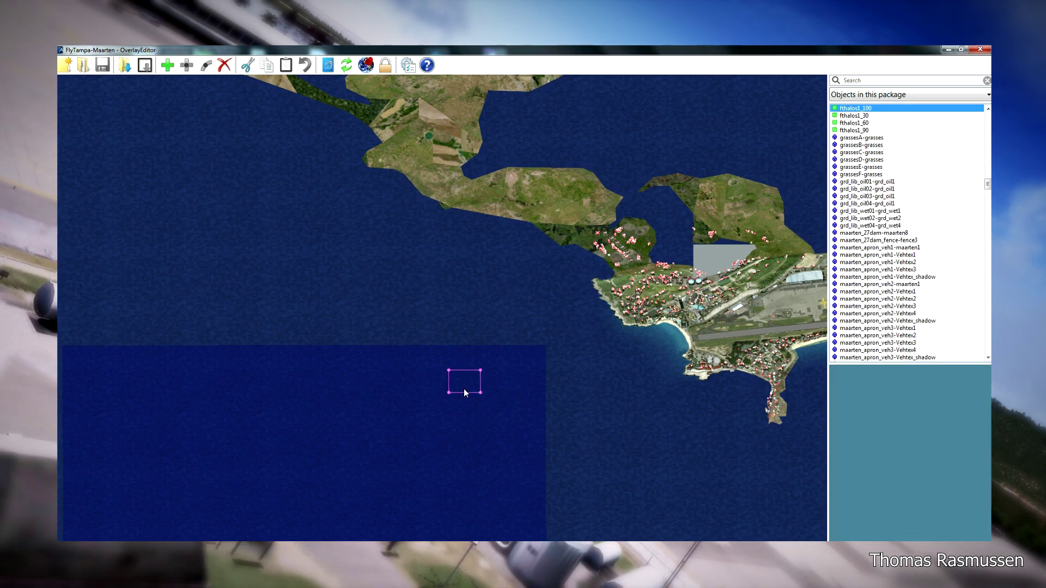
{"action": "left_click", "coordinate": [436, 389]}
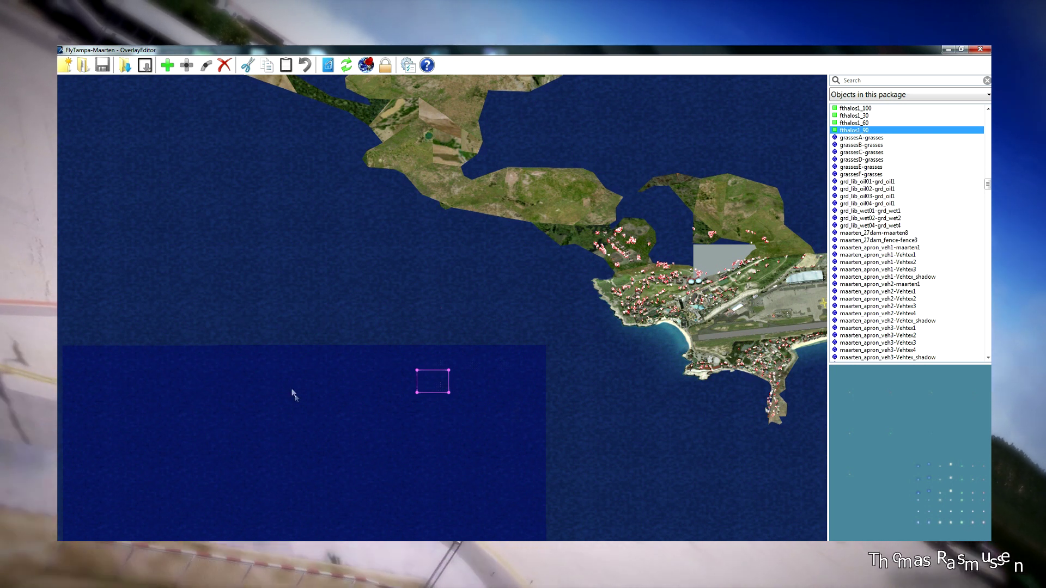
{"action": "scroll", "coordinate": [302, 413], "scroll_direction": "down", "scroll_amount": 6}
{"action": "left_click", "coordinate": [208, 392]}
{"action": "left_click_drag", "start_coordinate": [207, 389], "coordinate": [381, 511]}
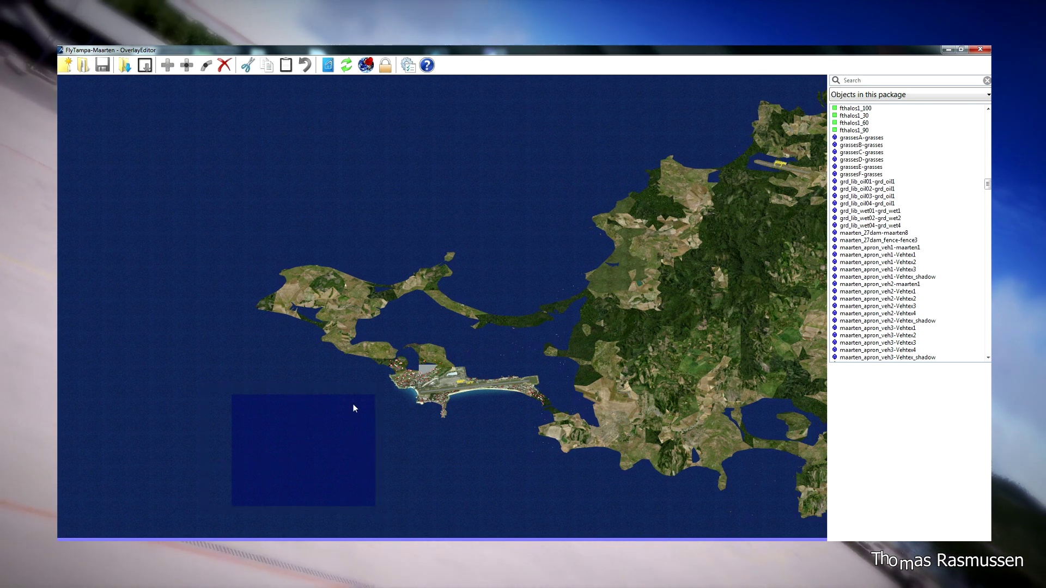
Delete the four fthalos light-grid polygons, including fthalos1_90 and fthalos1, from the dark water square
{"action": "scroll", "coordinate": [384, 417], "scroll_direction": "up", "scroll_amount": 5}
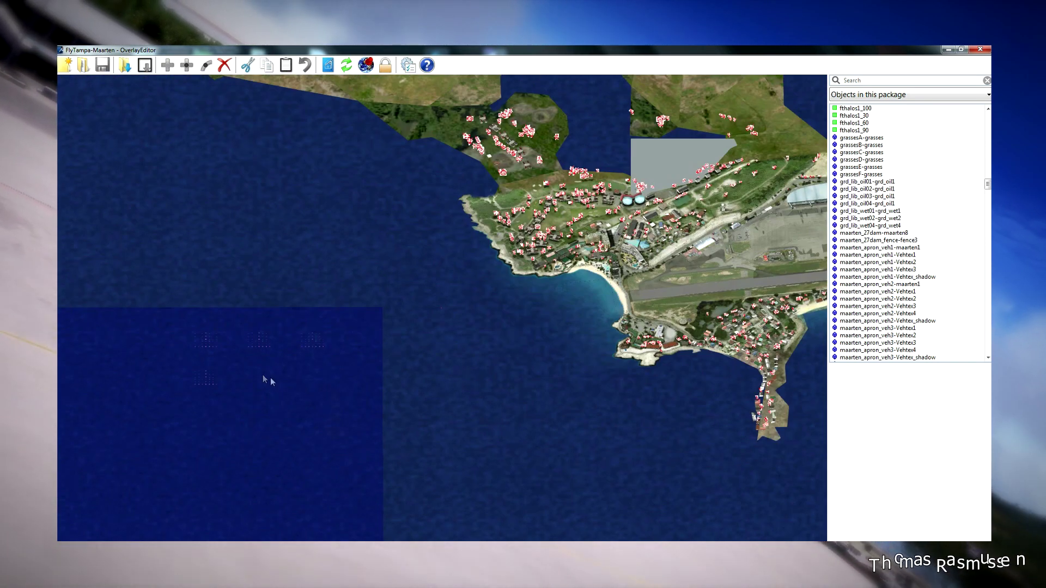
{"action": "left_click", "coordinate": [209, 382]}
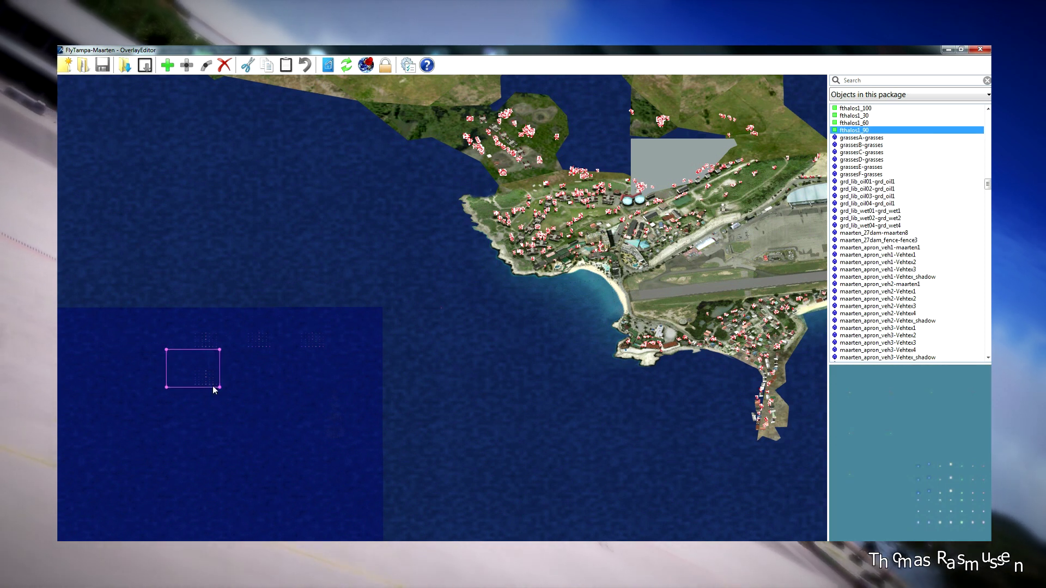
{"action": "middle_click_drag", "start_coordinate": [213, 385], "coordinate": [210, 377]}
{"action": "key", "text": "Delete"}
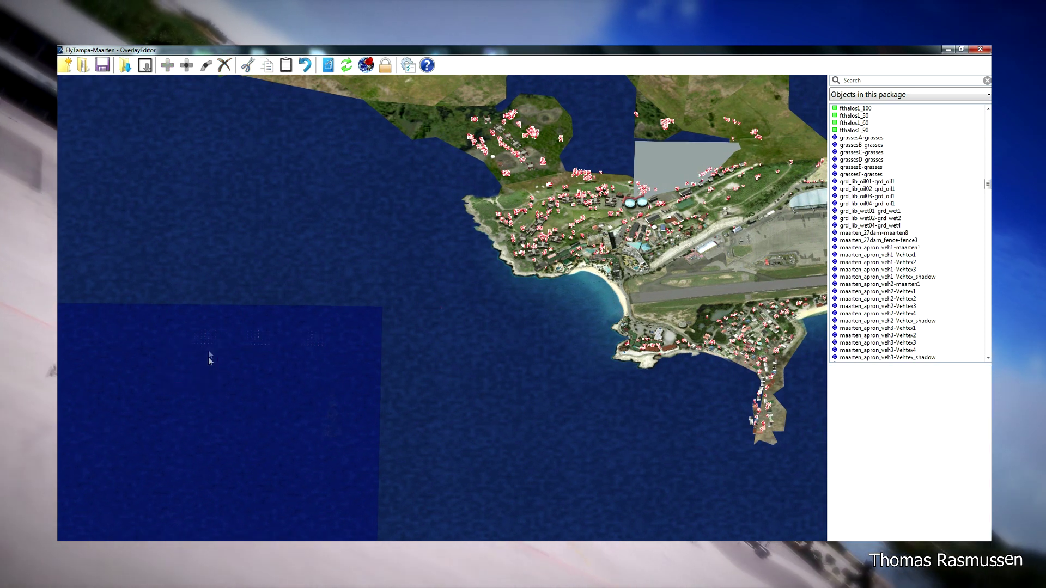
{"action": "left_click", "coordinate": [206, 336]}
{"action": "key", "text": "Delete"}
{"action": "left_click", "coordinate": [247, 340]}
{"action": "key", "text": "Delete"}
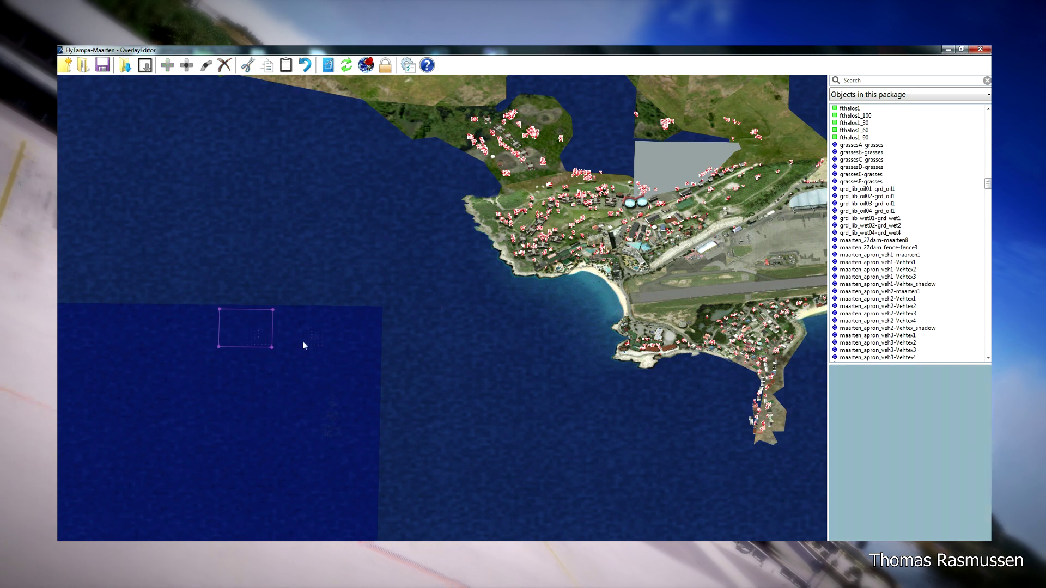
{"action": "left_click", "coordinate": [312, 338]}
{"action": "key", "text": "Delete"}
Delete the grass objects lined up in the dark water square, including grassesA-grasses
{"action": "scroll", "coordinate": [289, 452], "scroll_direction": "up", "scroll_amount": 4}
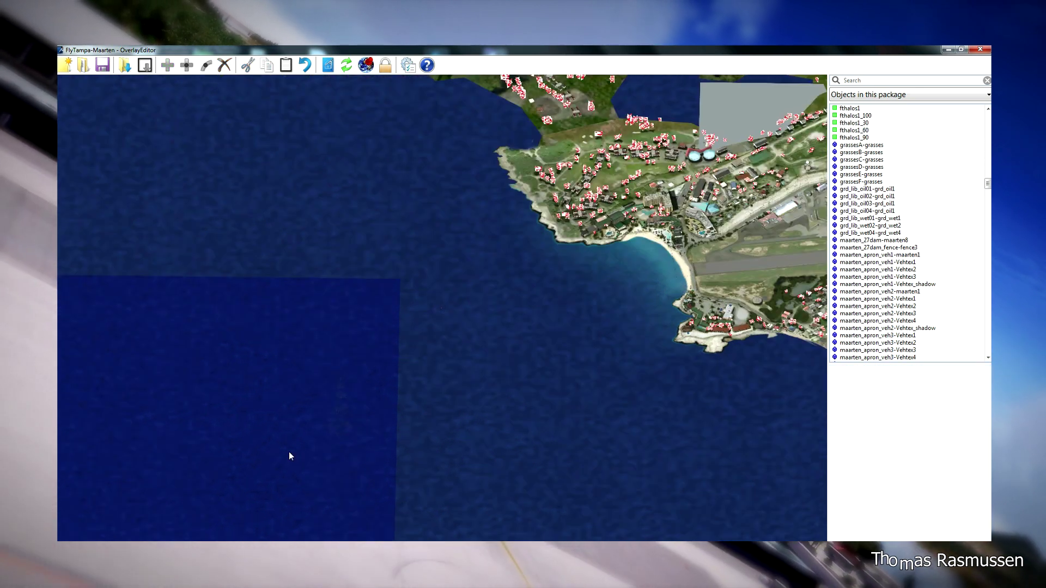
{"action": "left_click", "coordinate": [392, 405]}
{"action": "key", "text": "Delete"}
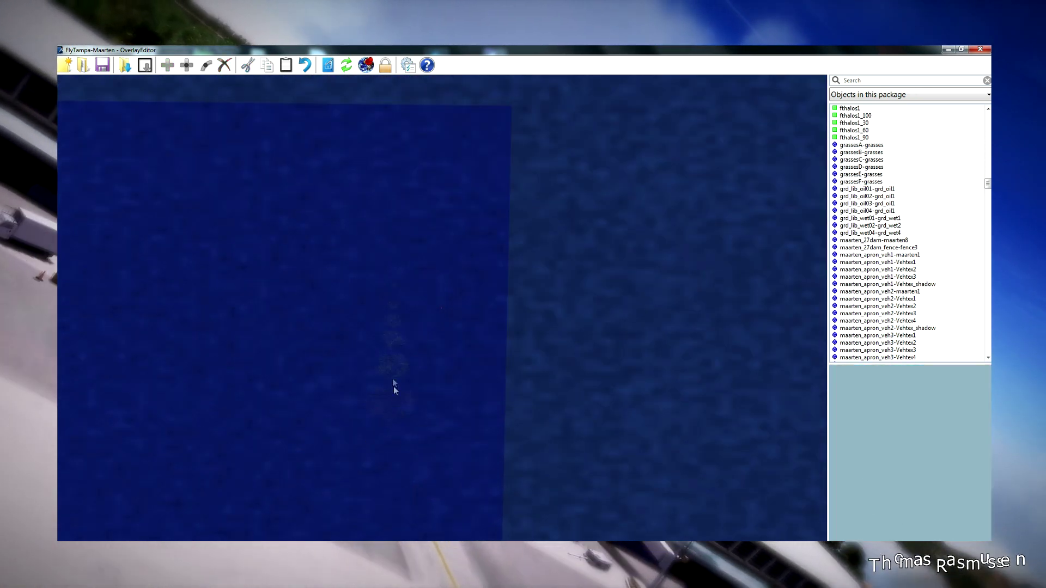
{"action": "left_click", "coordinate": [392, 367]}
{"action": "key", "text": "Delete"}
{"action": "left_click", "coordinate": [392, 338]}
{"action": "key", "text": "Delete"}
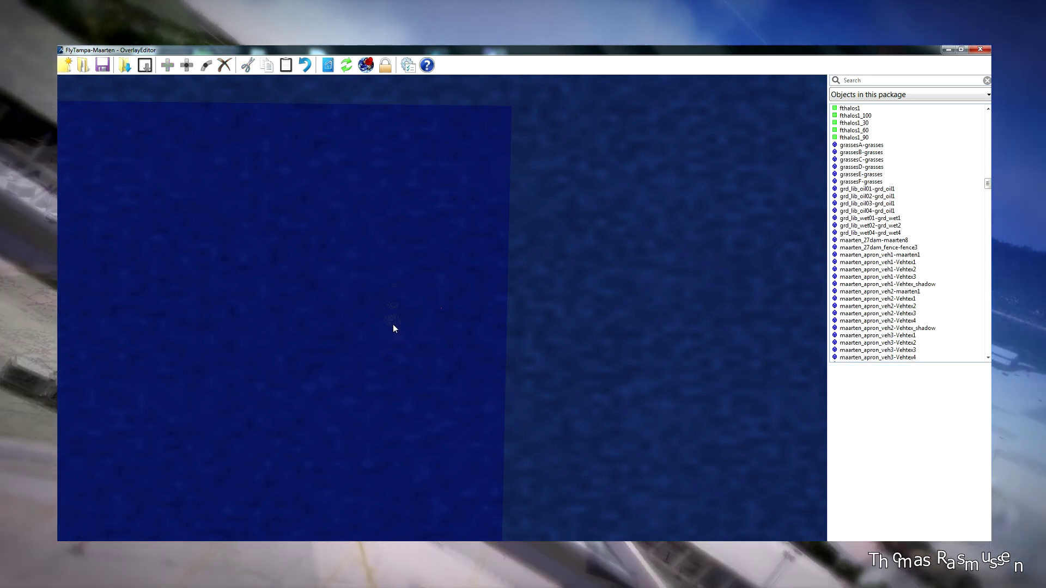
{"action": "left_click", "coordinate": [394, 320]}
{"action": "key", "text": "Delete"}
{"action": "left_click", "coordinate": [397, 318]}
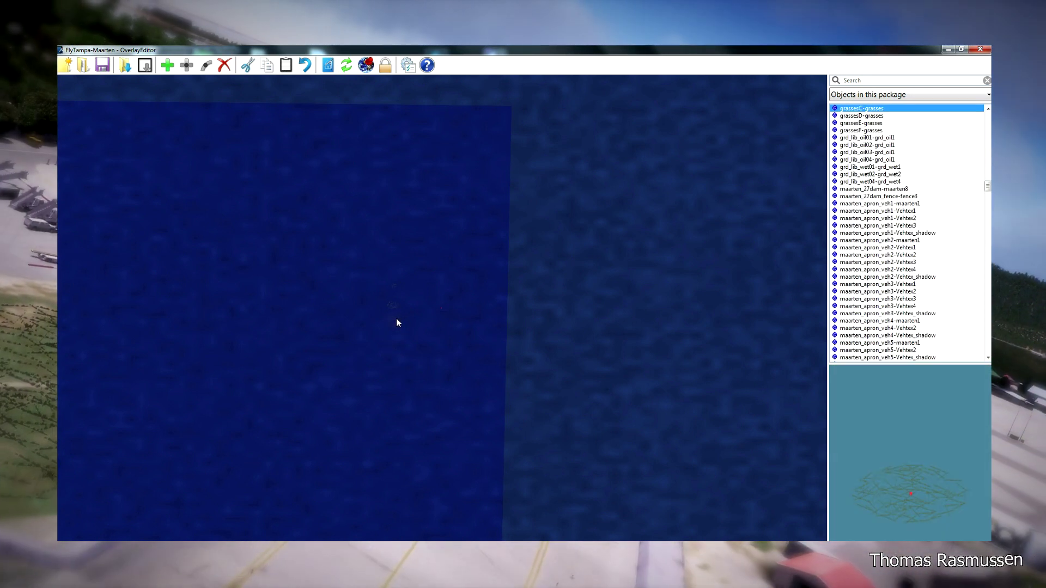
{"action": "left_click", "coordinate": [394, 288]}
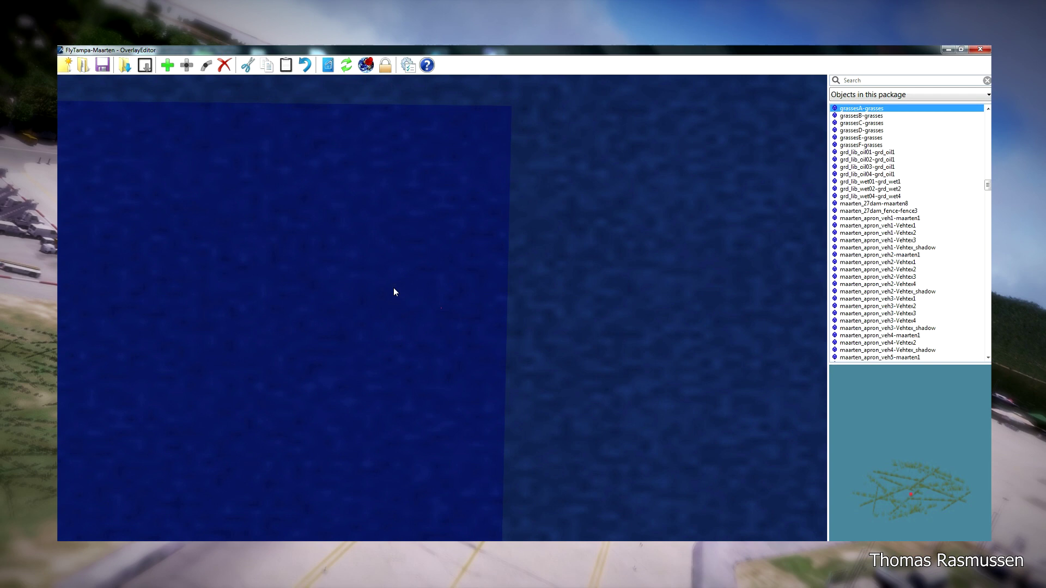
{"action": "key", "text": "Delete"}
Try moving the maarten_terr_2x1 polygon from the beach to the edge of the dark water square, and undo the move
{"action": "scroll", "coordinate": [303, 373], "scroll_direction": "down", "scroll_amount": 8}
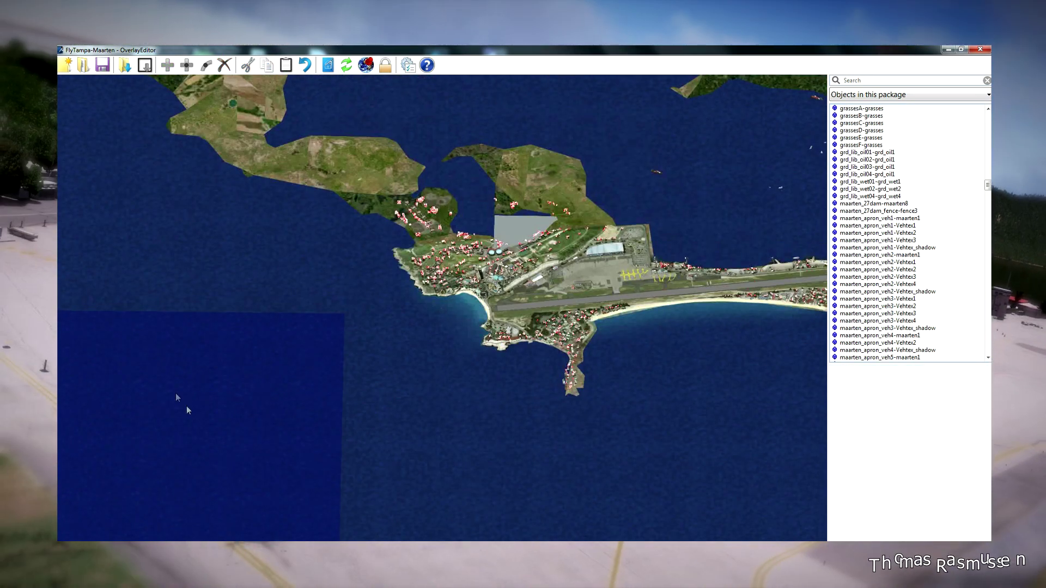
{"action": "scroll", "coordinate": [179, 362], "scroll_direction": "up", "scroll_amount": 3}
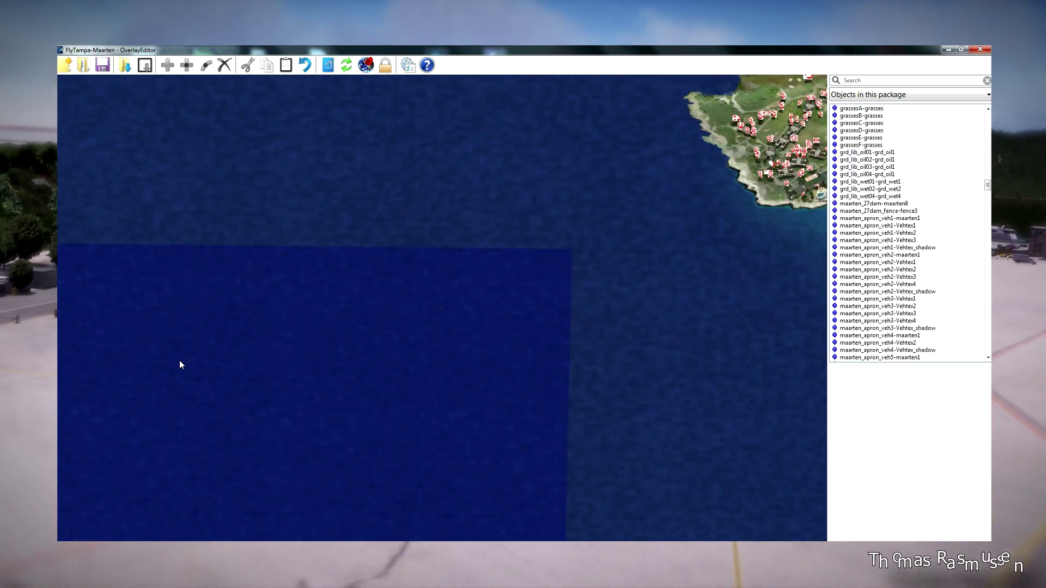
{"action": "scroll", "coordinate": [181, 364], "scroll_direction": "down", "scroll_amount": 5}
{"action": "left_click_drag", "start_coordinate": [391, 336], "coordinate": [305, 413]}
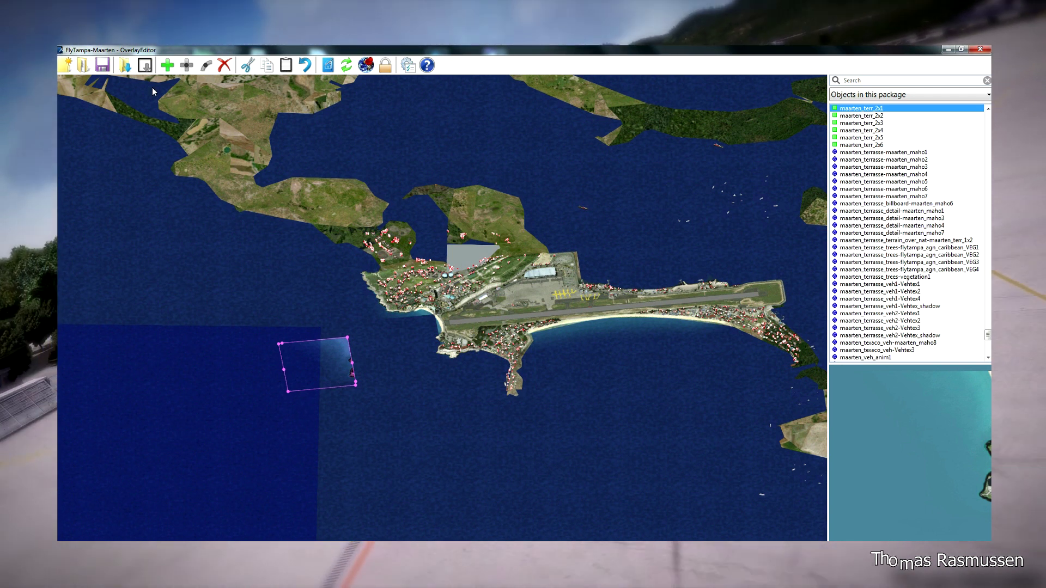
{"action": "left_click", "coordinate": [303, 65]}
Examine the red no-entry placeholder markers around the resort headland by selecting the objects stacked there, including the veg_palm_coconut canopy
{"action": "scroll", "coordinate": [373, 304], "scroll_direction": "up", "scroll_amount": 1}
{"action": "scroll", "coordinate": [511, 295], "scroll_direction": "up", "scroll_amount": 1}
{"action": "scroll", "coordinate": [511, 296], "scroll_direction": "up", "scroll_amount": 1}
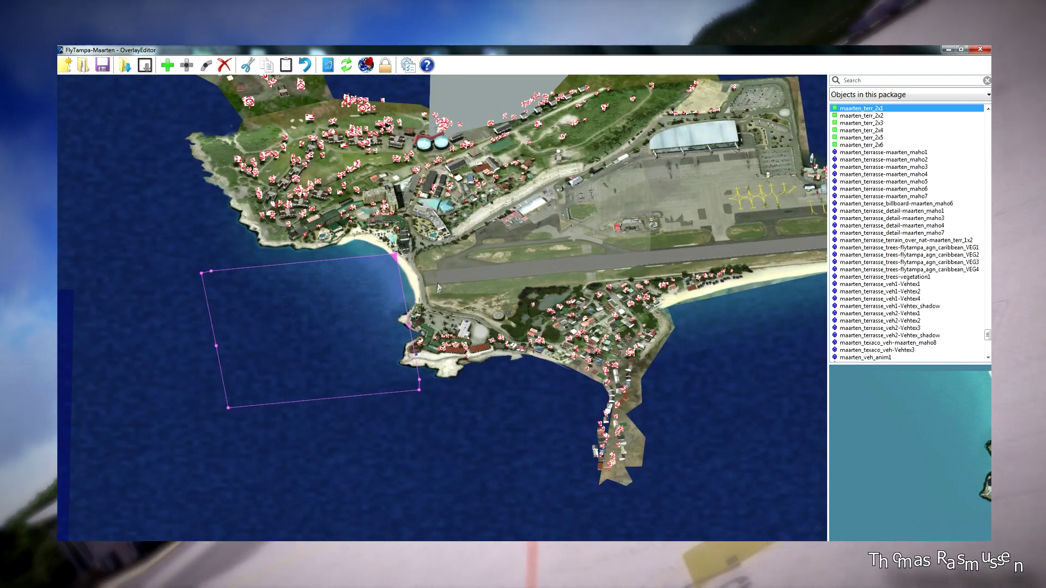
{"action": "scroll", "coordinate": [409, 315], "scroll_direction": "up", "scroll_amount": 1}
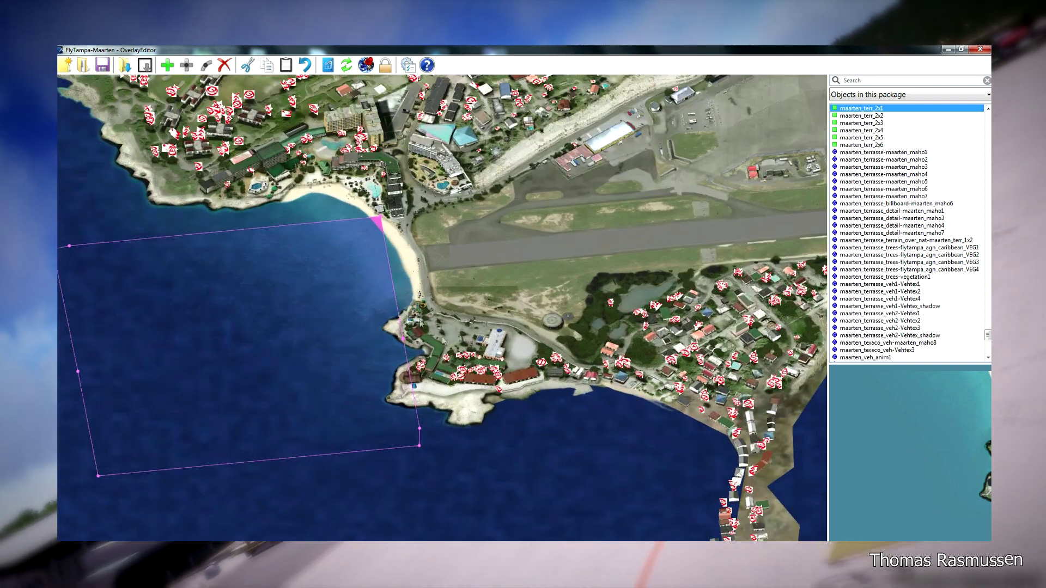
{"action": "scroll", "coordinate": [483, 406], "scroll_direction": "up", "scroll_amount": 1}
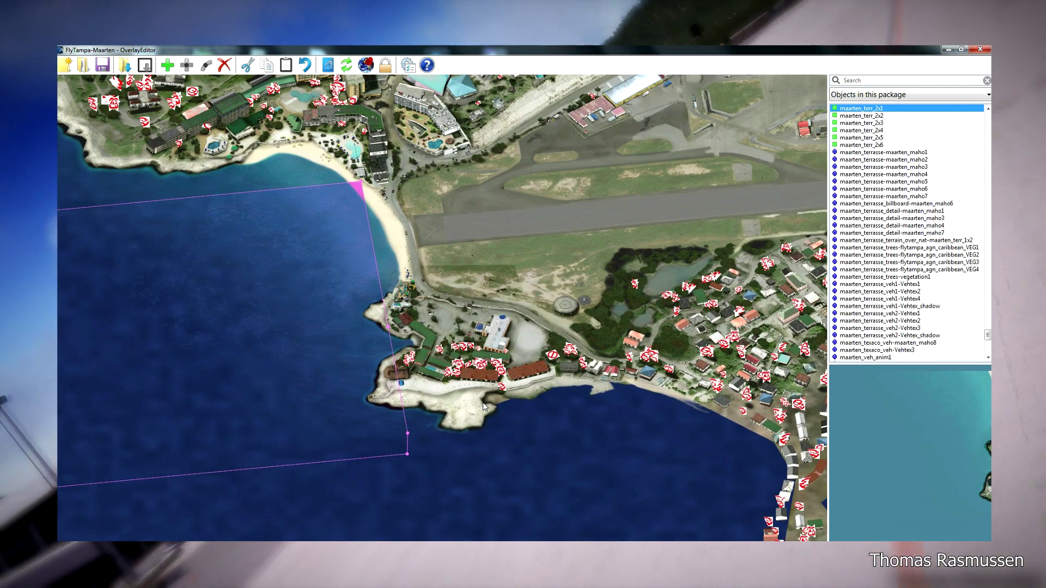
{"action": "scroll", "coordinate": [483, 405], "scroll_direction": "up", "scroll_amount": 1}
{"action": "scroll", "coordinate": [483, 402], "scroll_direction": "up", "scroll_amount": 1}
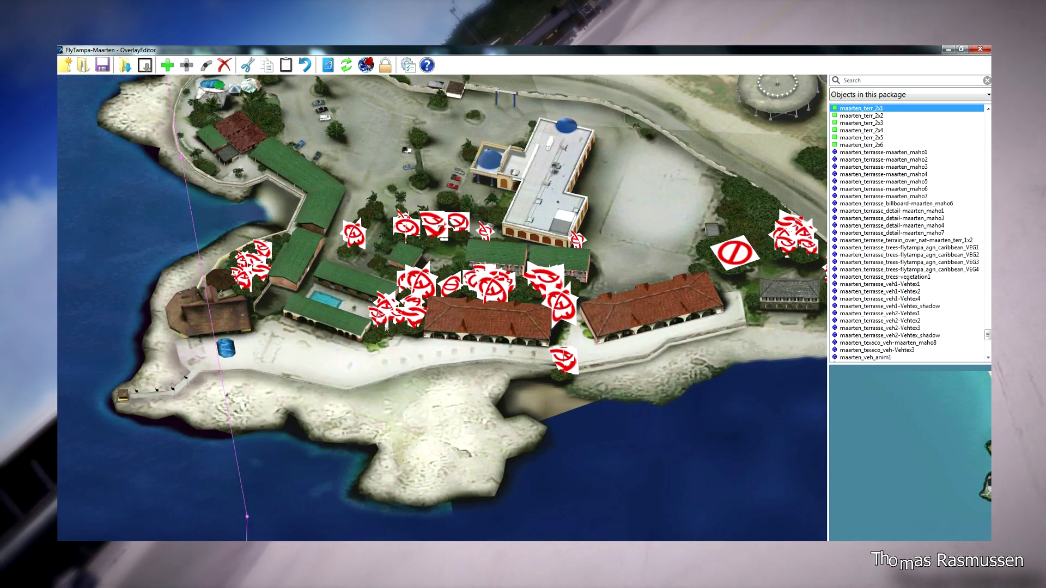
{"action": "key", "text": "Down"}
{"action": "left_click", "coordinate": [383, 318]}
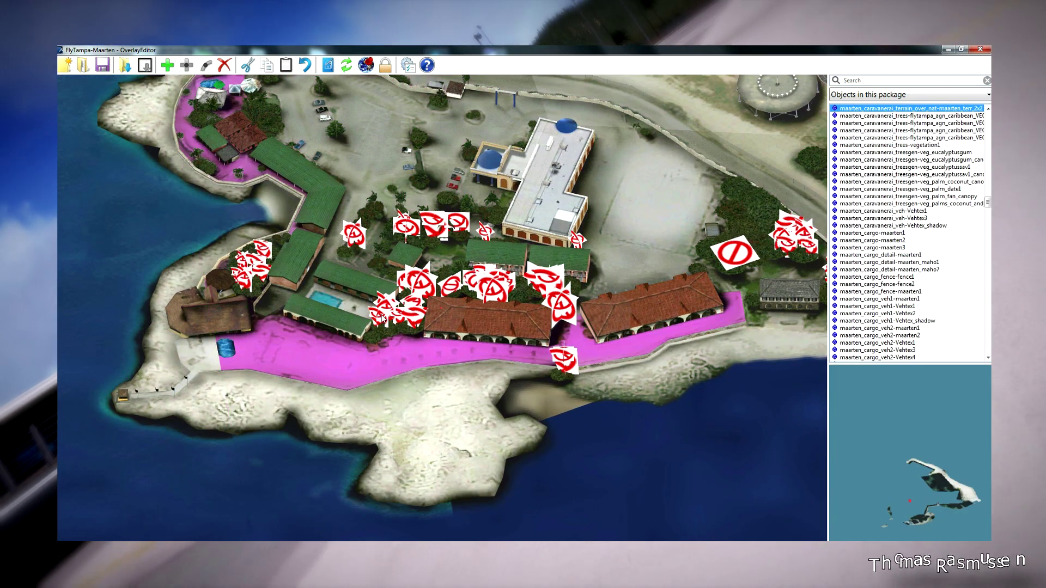
{"action": "left_click", "coordinate": [382, 317]}
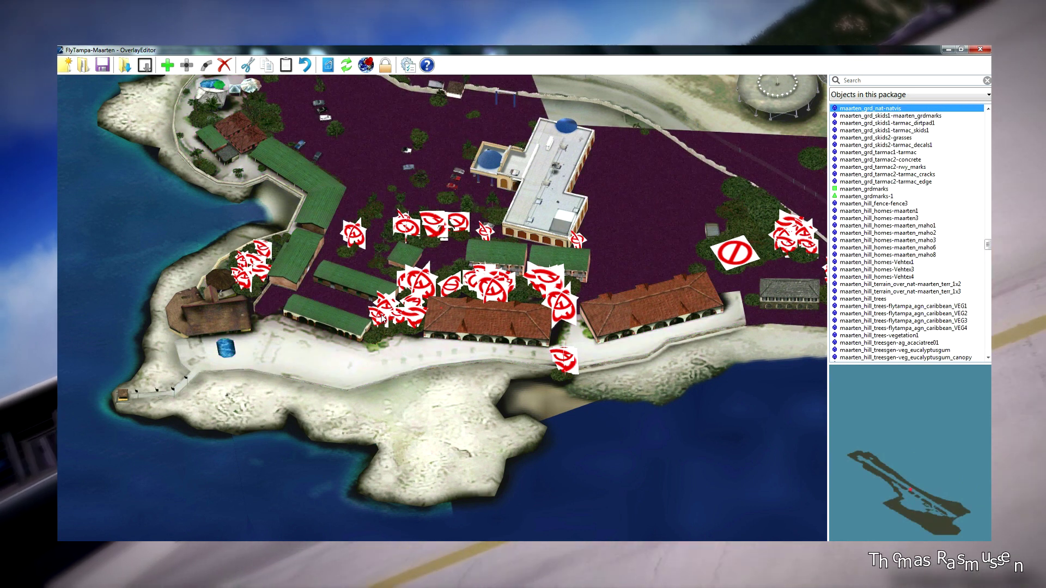
{"action": "left_click", "coordinate": [383, 317]}
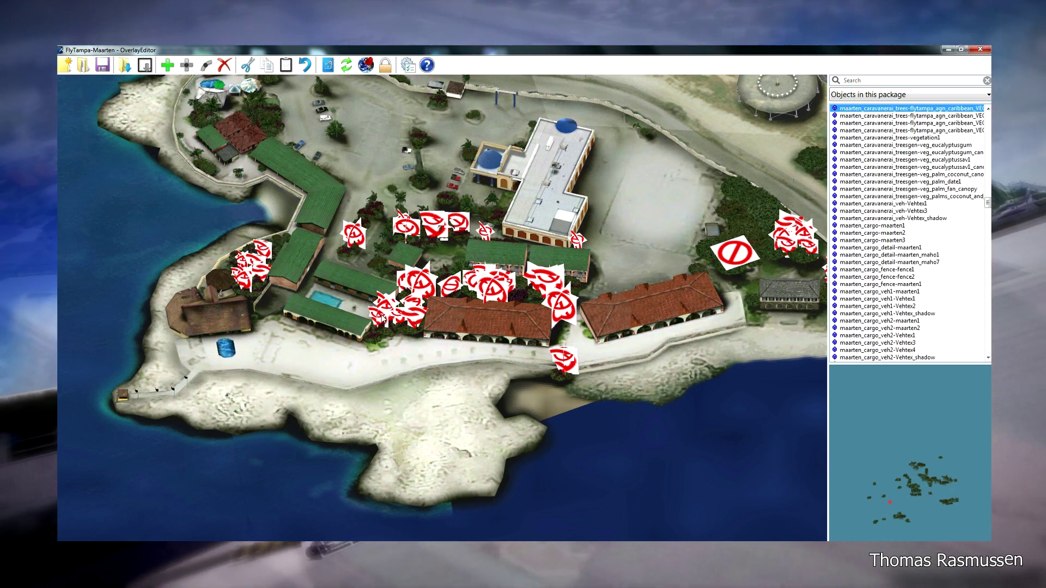
{"action": "left_click", "coordinate": [397, 315]}
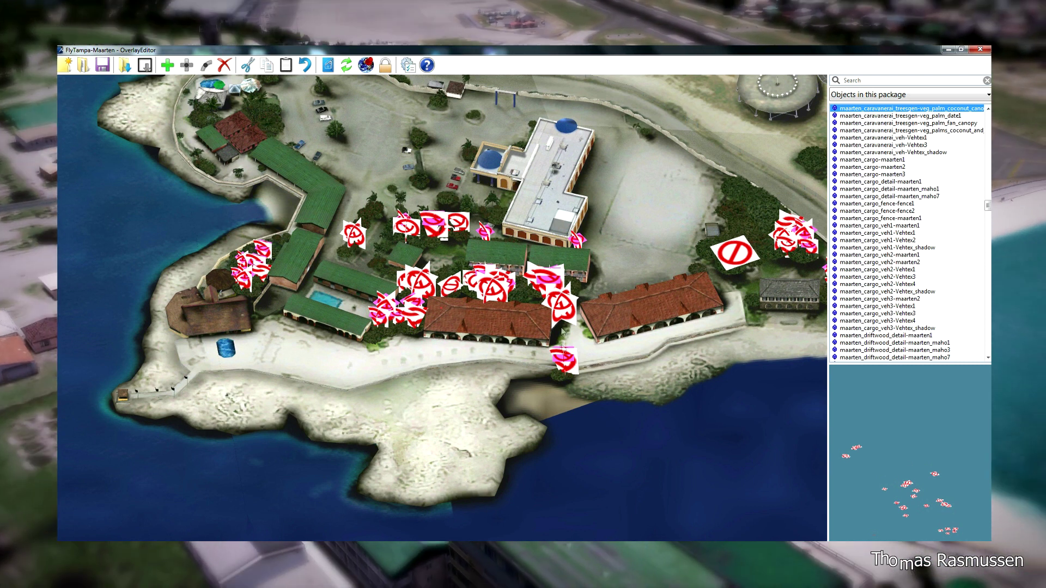
{"action": "left_click", "coordinate": [567, 369]}
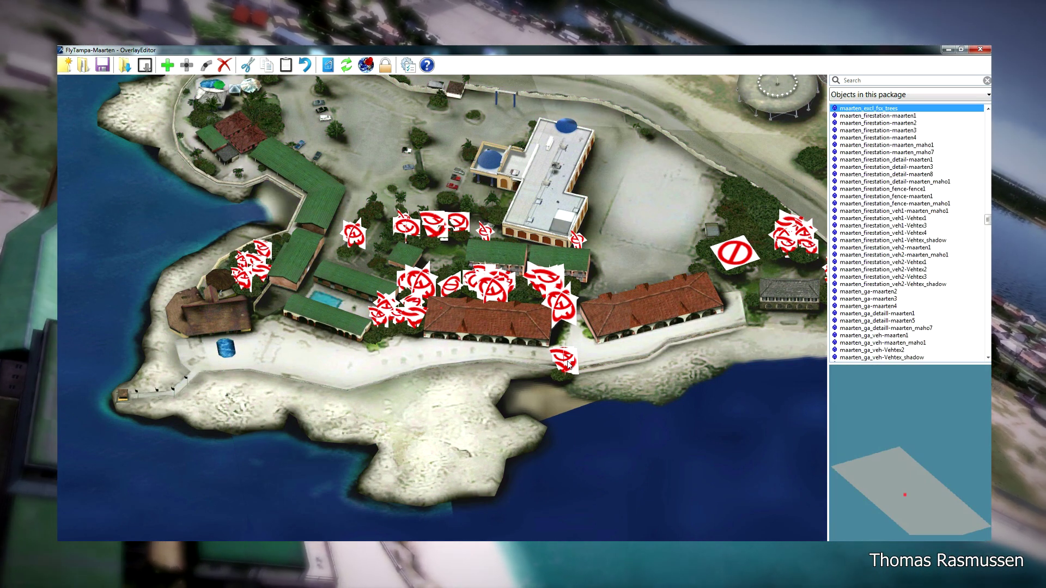
{"action": "left_click", "coordinate": [564, 361]}
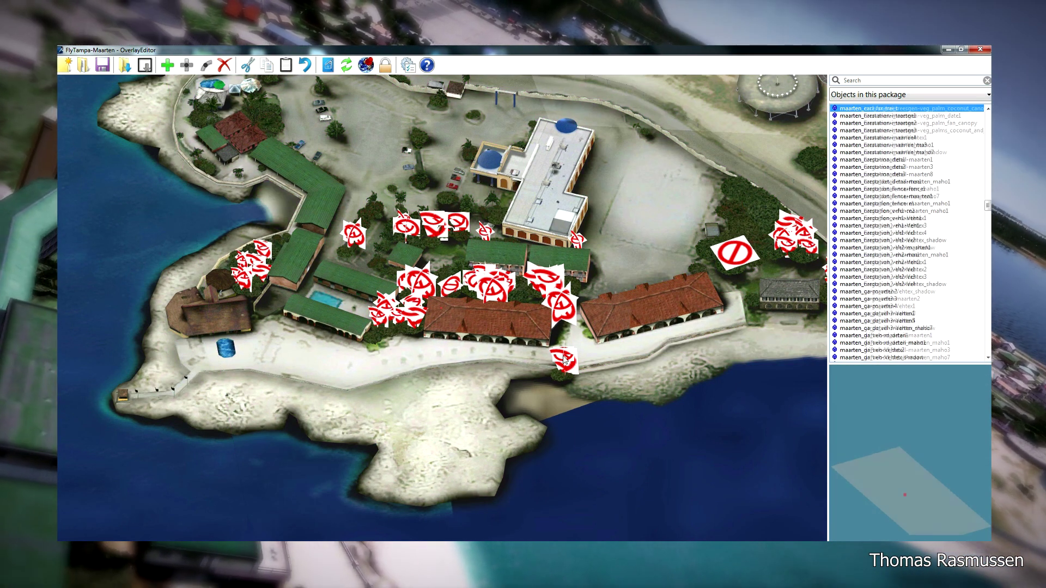
Select the maarten_caravanerai_treesgen-veg_eucalyptussav1 object among the resort's stacked objects and delete its placeholder markers
{"action": "left_click", "coordinate": [563, 312]}
{"action": "left_click", "coordinate": [564, 311]}
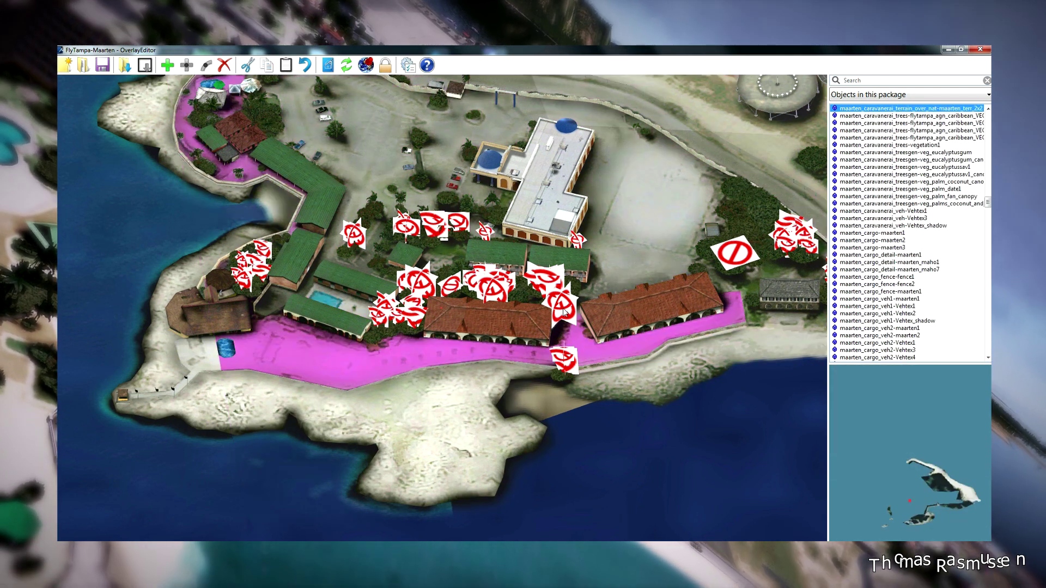
{"action": "left_click", "coordinate": [563, 311]}
{"action": "left_click", "coordinate": [563, 312]}
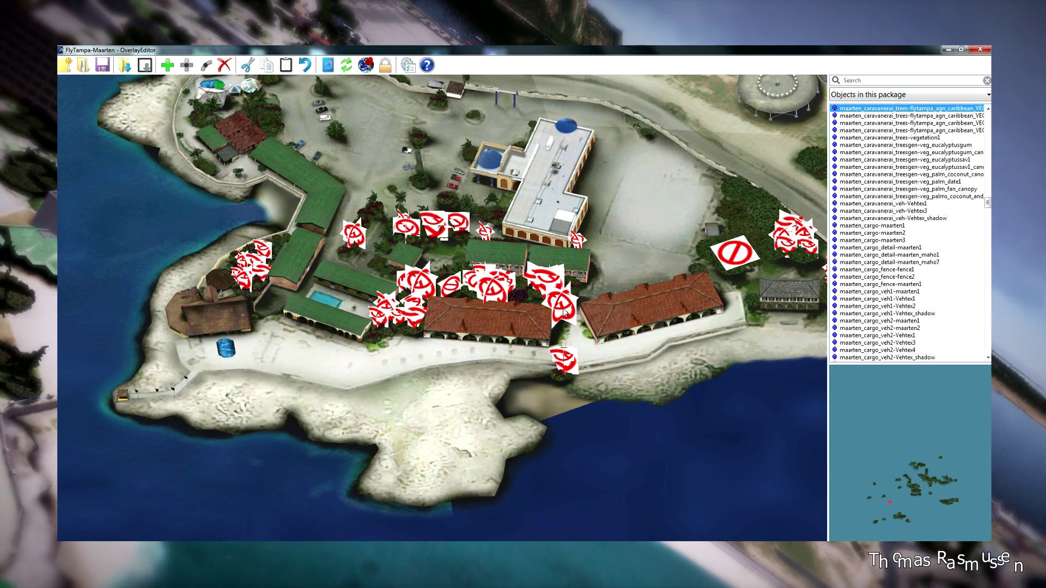
{"action": "left_click", "coordinate": [563, 311]}
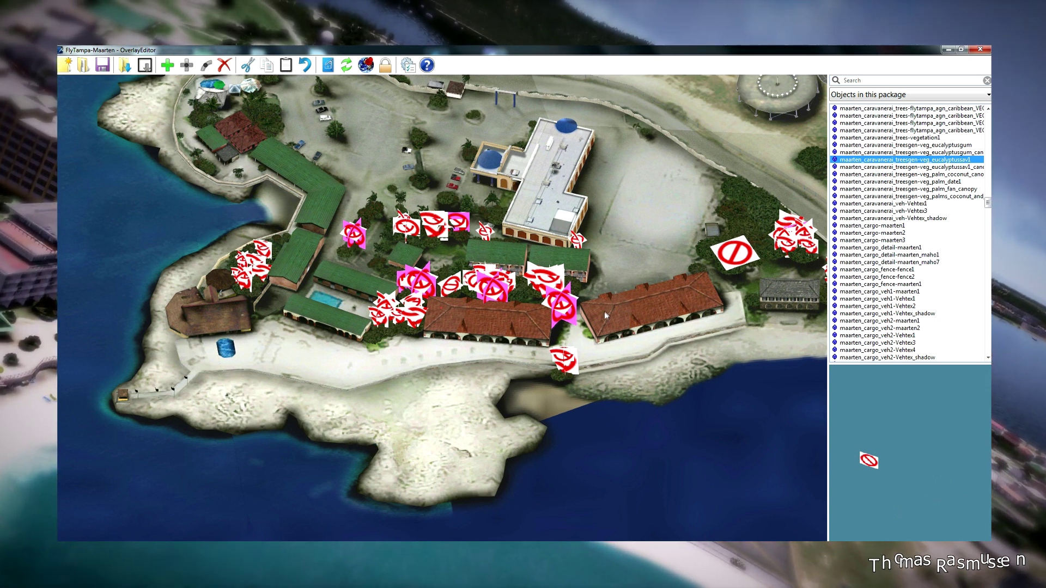
Delete the maarten_caravanerai_treesgen eucalyptussav1 canopy and palm_coconut canopy placeholder objects around the resort's red-roofed buildings
{"action": "left_click", "coordinate": [600, 314]}
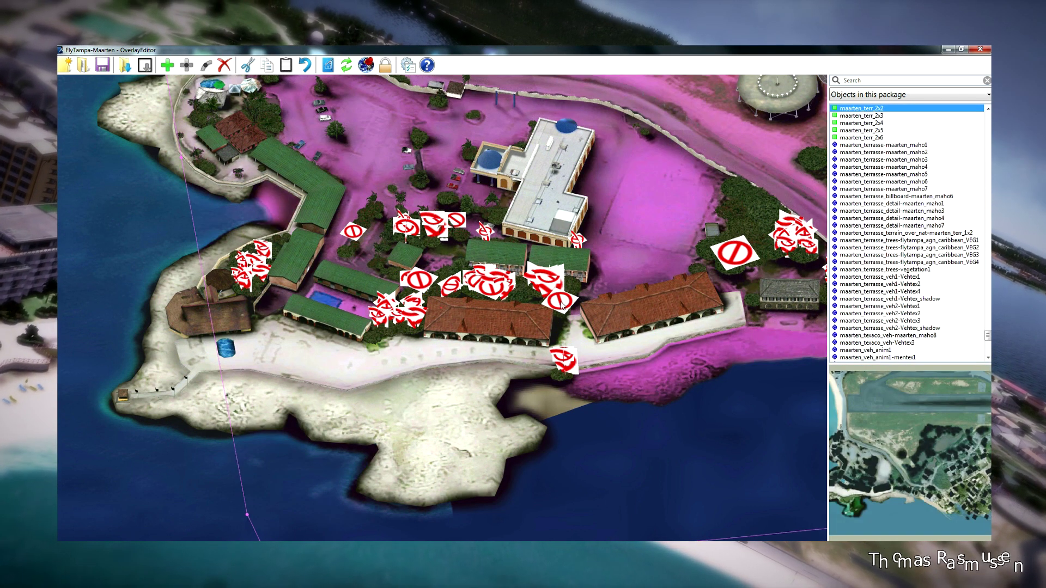
{"action": "left_click", "coordinate": [563, 305]}
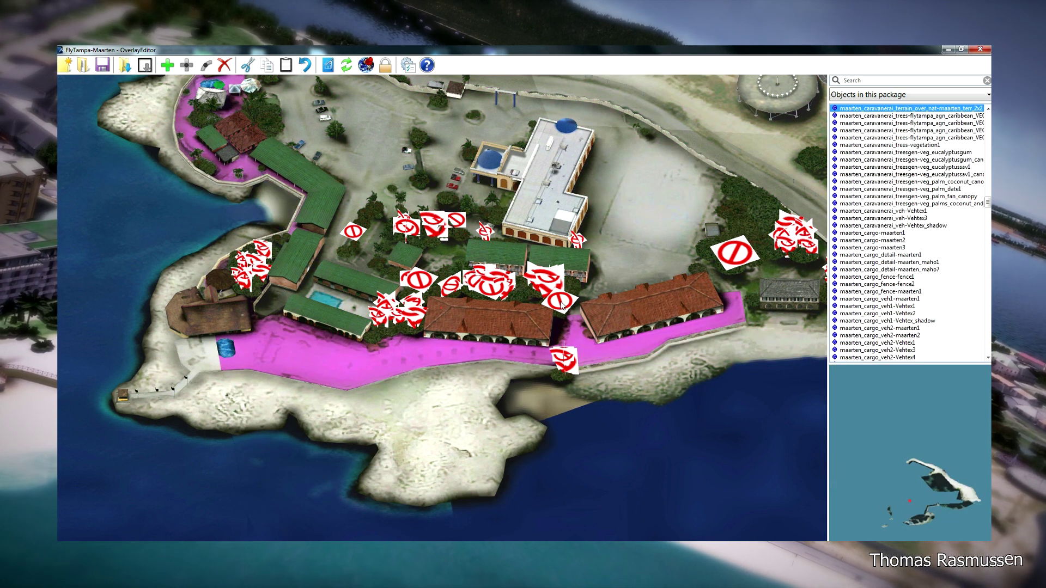
{"action": "left_click", "coordinate": [562, 305]}
{"action": "left_click", "coordinate": [562, 305]}
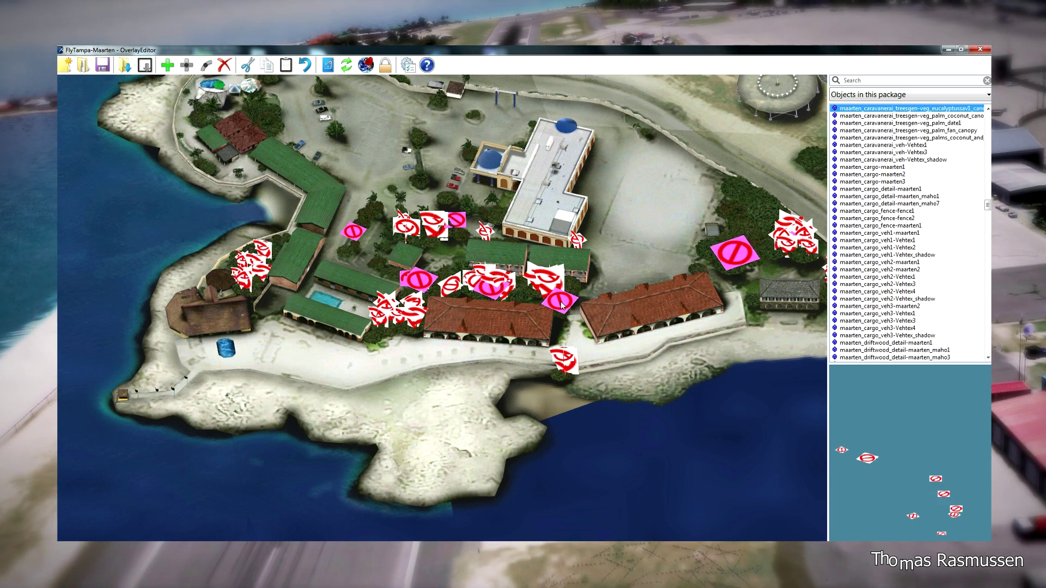
{"action": "left_click", "coordinate": [549, 281]}
{"action": "left_click", "coordinate": [549, 280]}
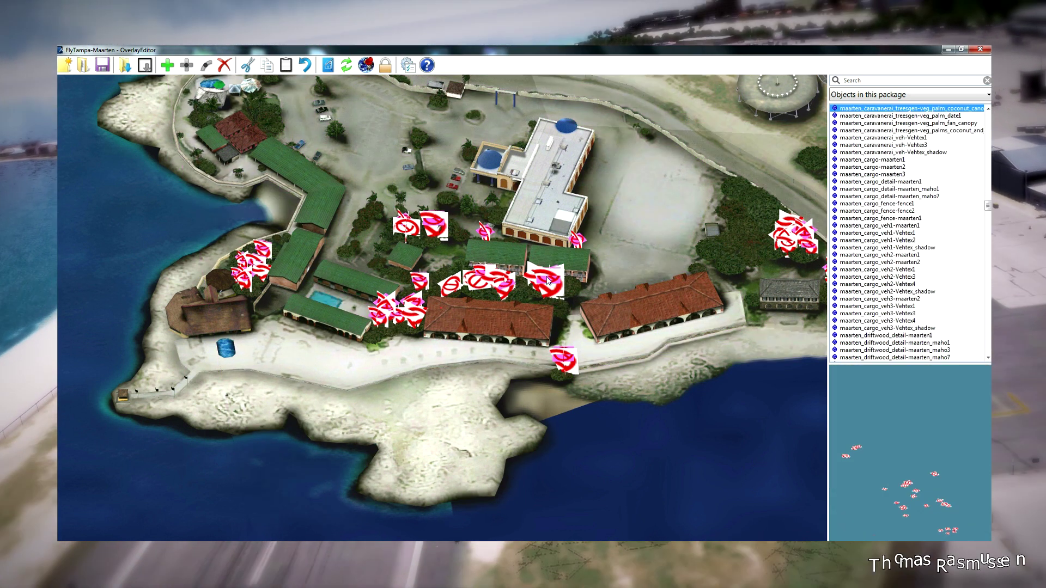
Cycle through the overlapping objects at the resort's remaining markers to reach maarten_caravanerai_treesgen-veg_palms_coconut_and, and delete it
{"action": "left_click", "coordinate": [549, 280]}
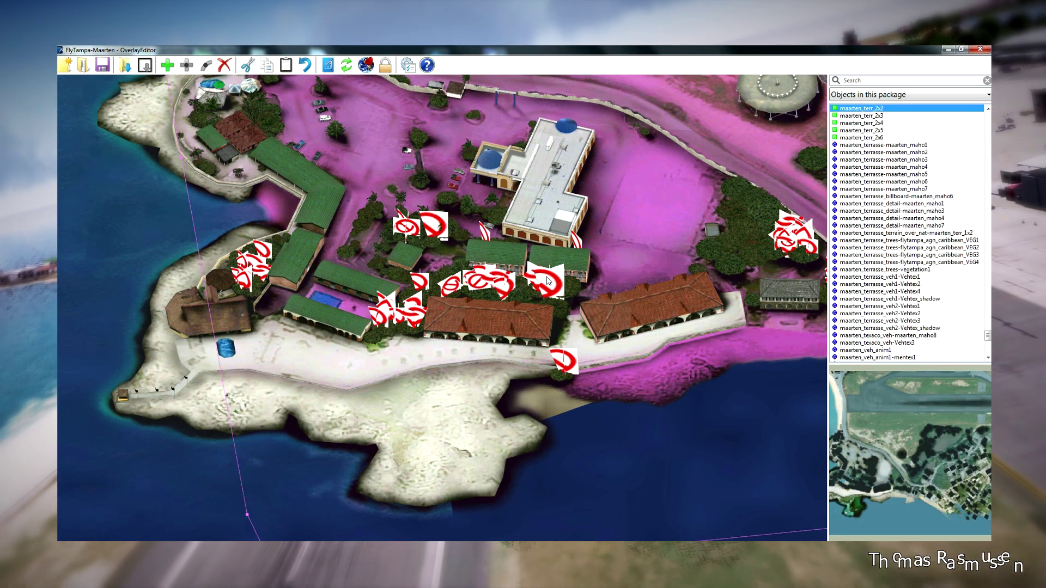
{"action": "left_click", "coordinate": [548, 280]}
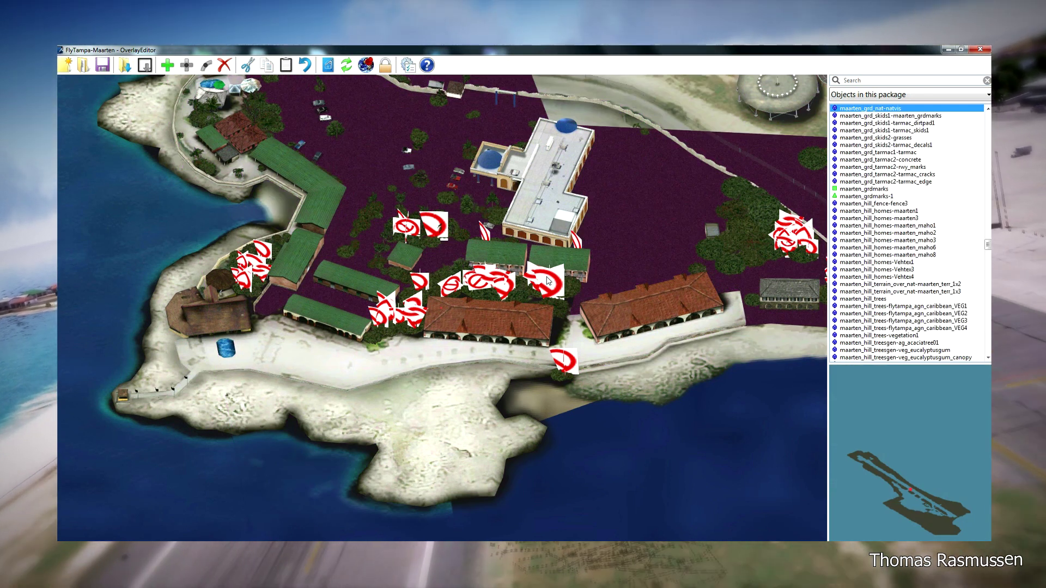
{"action": "left_click", "coordinate": [549, 280]}
{"action": "left_click", "coordinate": [549, 280]}
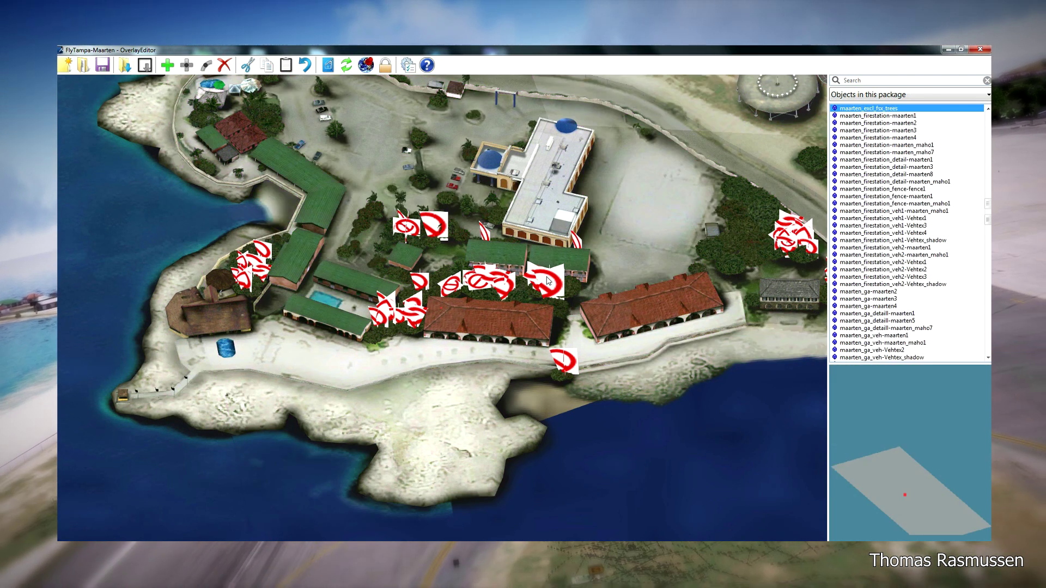
{"action": "left_click", "coordinate": [549, 280]}
{"action": "left_click", "coordinate": [548, 282]}
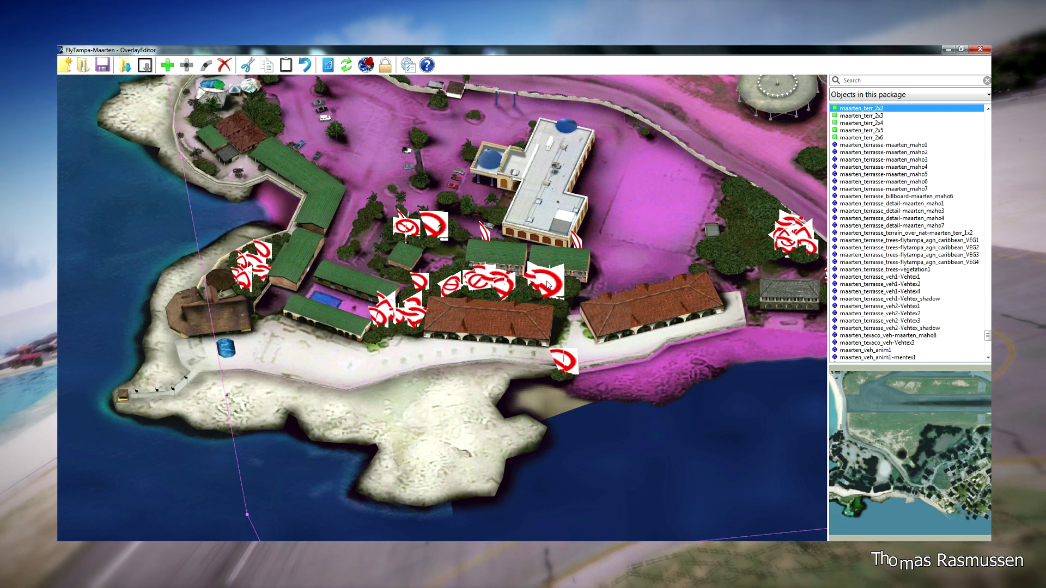
{"action": "left_click", "coordinate": [548, 283]}
{"action": "left_click", "coordinate": [244, 279]}
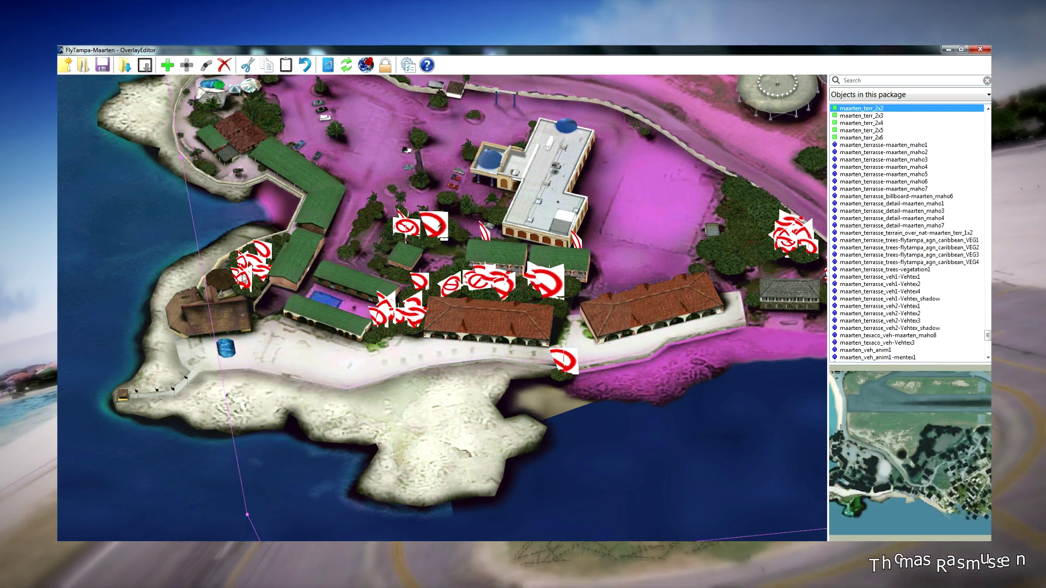
{"action": "left_click", "coordinate": [244, 278]}
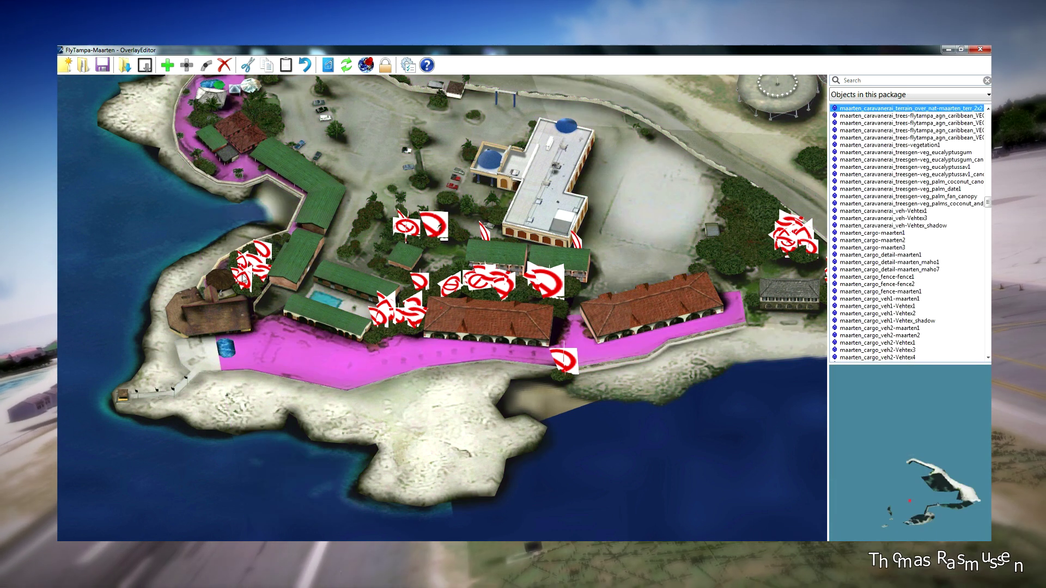
{"action": "left_click", "coordinate": [243, 278]}
{"action": "left_click", "coordinate": [243, 279]}
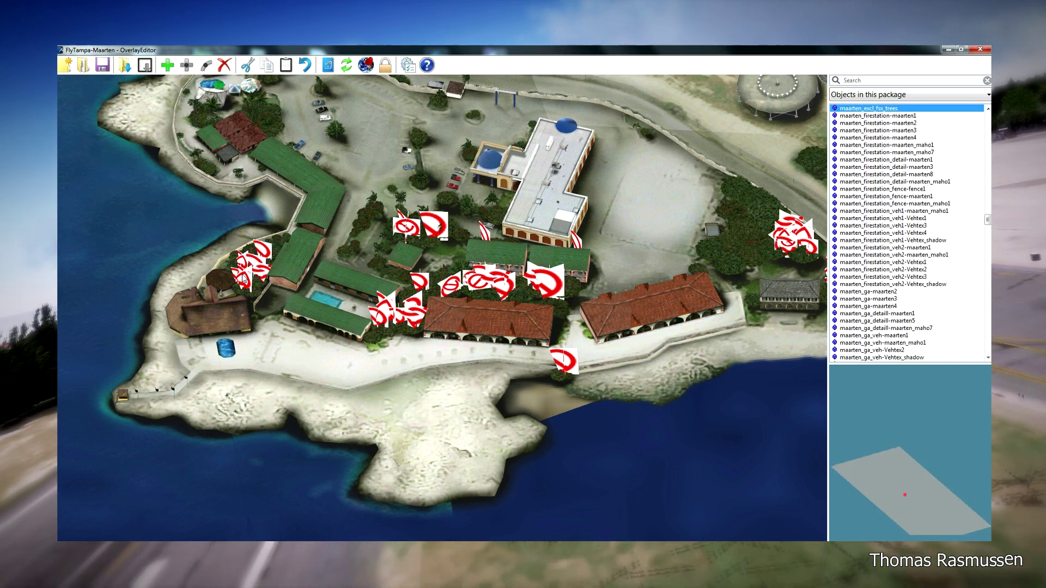
{"action": "left_click", "coordinate": [243, 279]}
{"action": "left_click", "coordinate": [244, 278]}
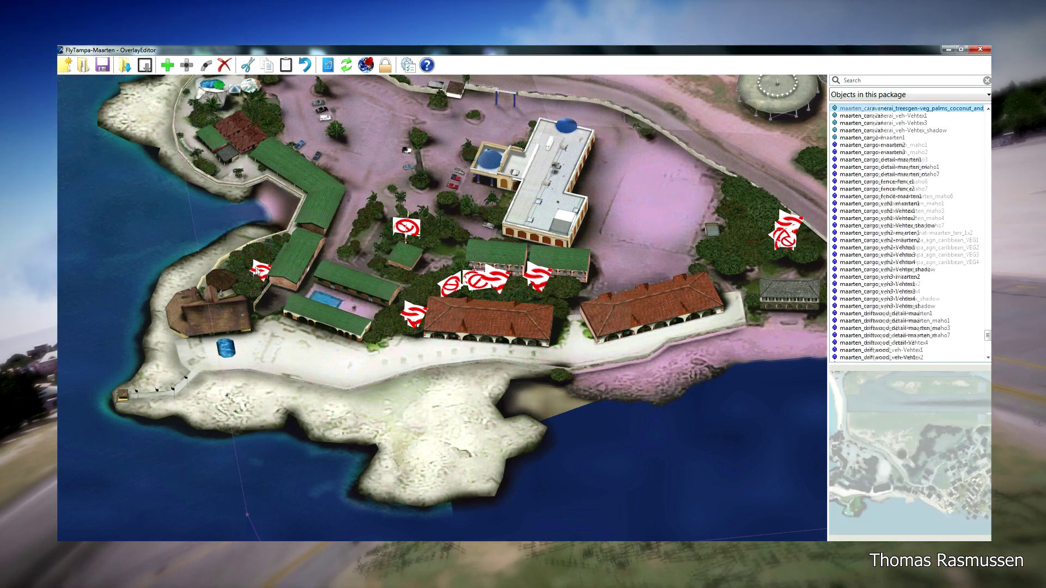
Select the maarten_caravanerai_treesgen-veg_palm_date1 markers beside the green-roofed buildings and delete them
{"action": "left_click", "coordinate": [261, 272]}
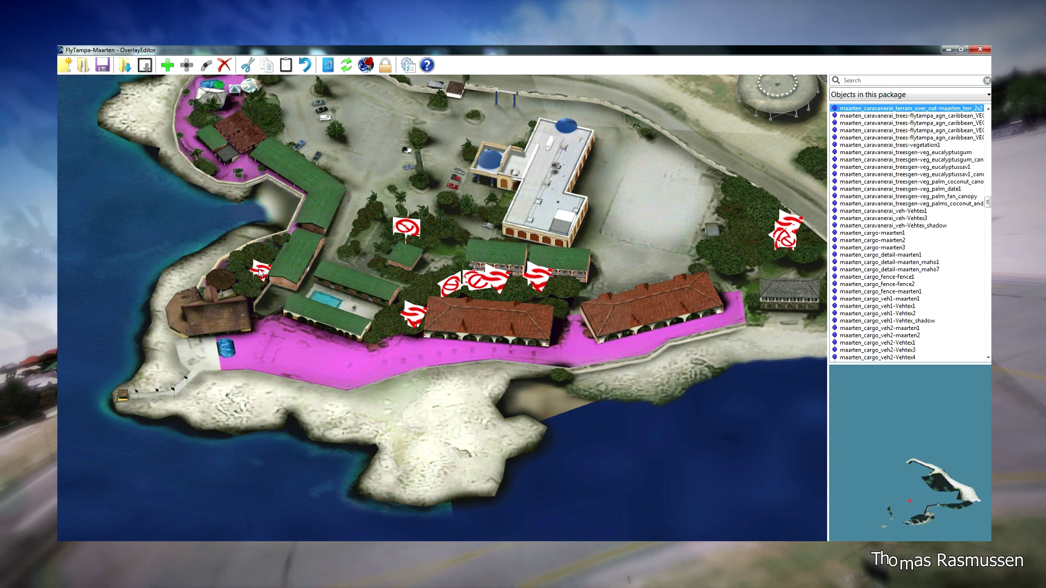
{"action": "left_click", "coordinate": [261, 272]}
{"action": "left_click", "coordinate": [261, 273]}
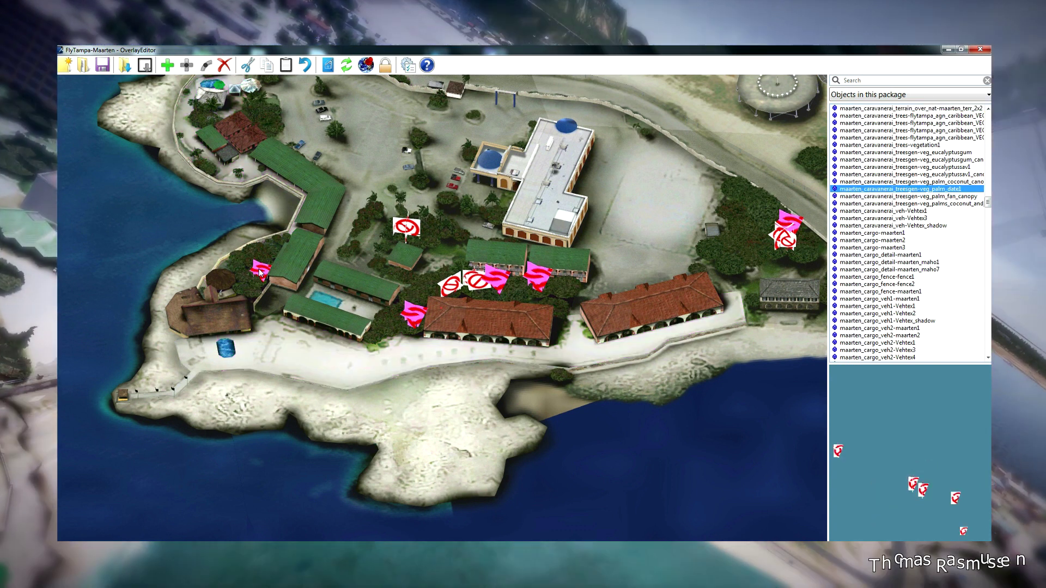
{"action": "left_click", "coordinate": [261, 272]}
Delete the maarten_caravanerai_treesgen-veg_eucalyptusgum object and its matching eucalyptusgum canopy from the trees around the resort
{"action": "left_click", "coordinate": [407, 227]}
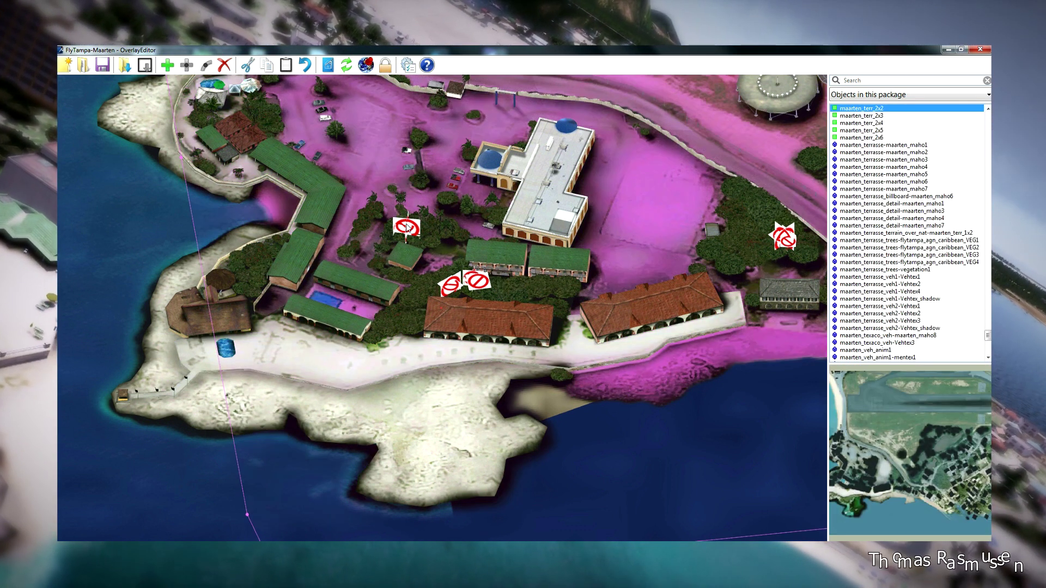
{"action": "left_click", "coordinate": [407, 226]}
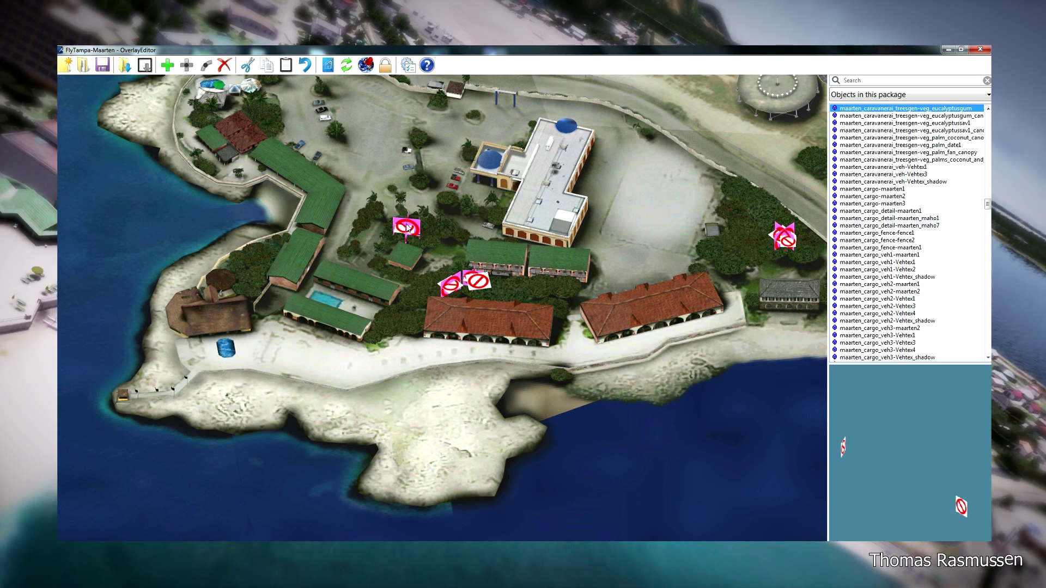
{"action": "left_click", "coordinate": [407, 226]}
{"action": "left_click", "coordinate": [408, 230]}
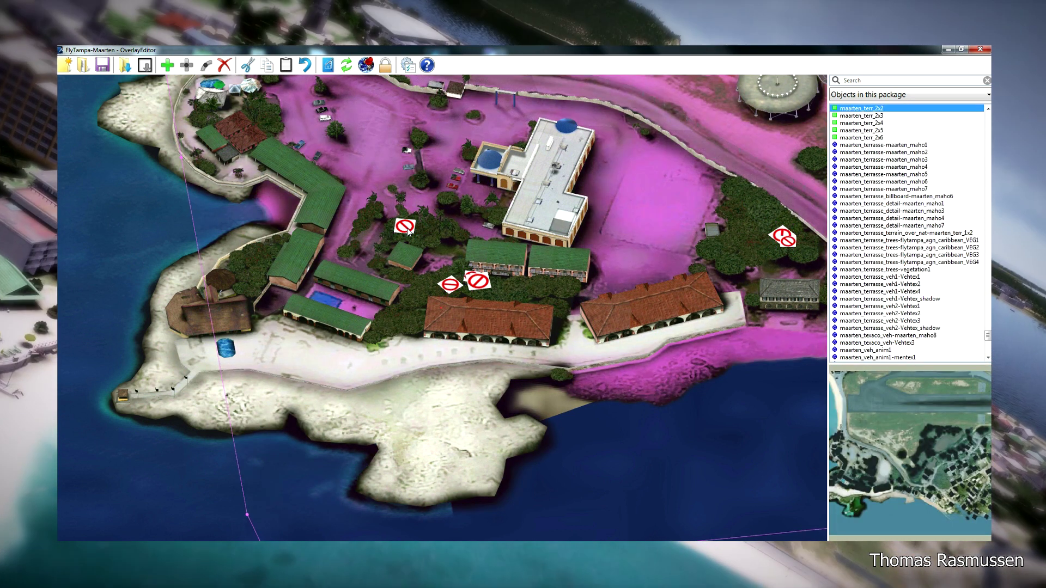
{"action": "left_click", "coordinate": [408, 230]}
{"action": "left_click", "coordinate": [408, 230]}
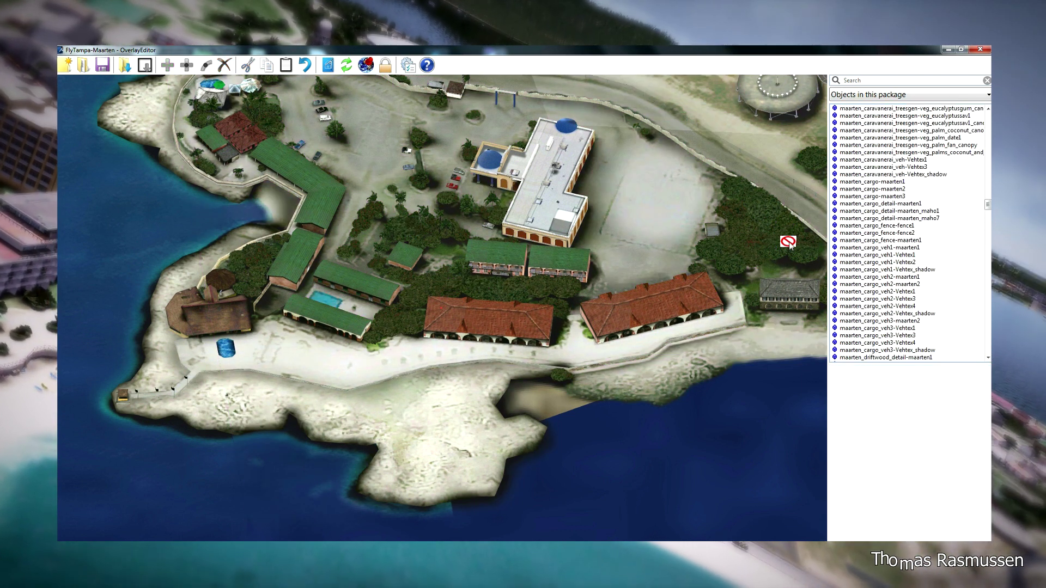
Delete the last placeholder marker, maarten_caravanerai_treesgen-veg_palm_fan_canopy, from the tree cluster east of the resort
{"action": "left_click", "coordinate": [789, 244]}
{"action": "left_click", "coordinate": [789, 244]}
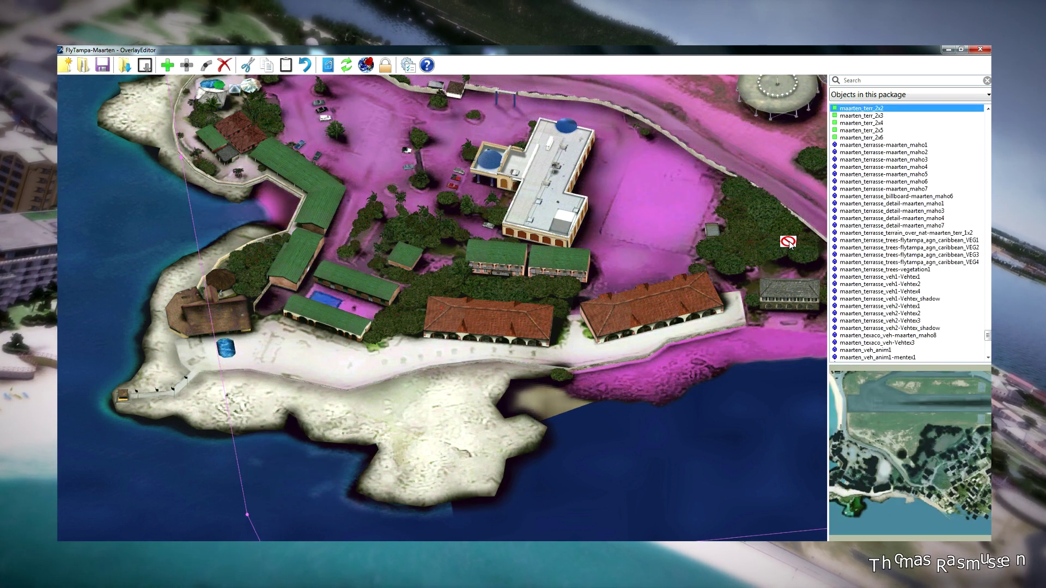
{"action": "left_click", "coordinate": [789, 243]}
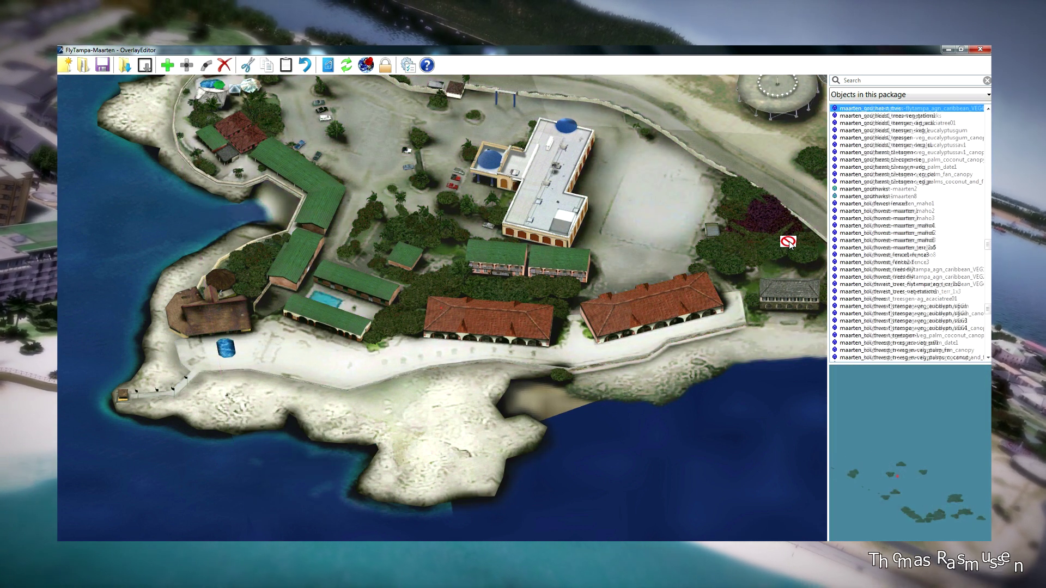
{"action": "left_click", "coordinate": [788, 244]}
{"action": "left_click", "coordinate": [789, 243]}
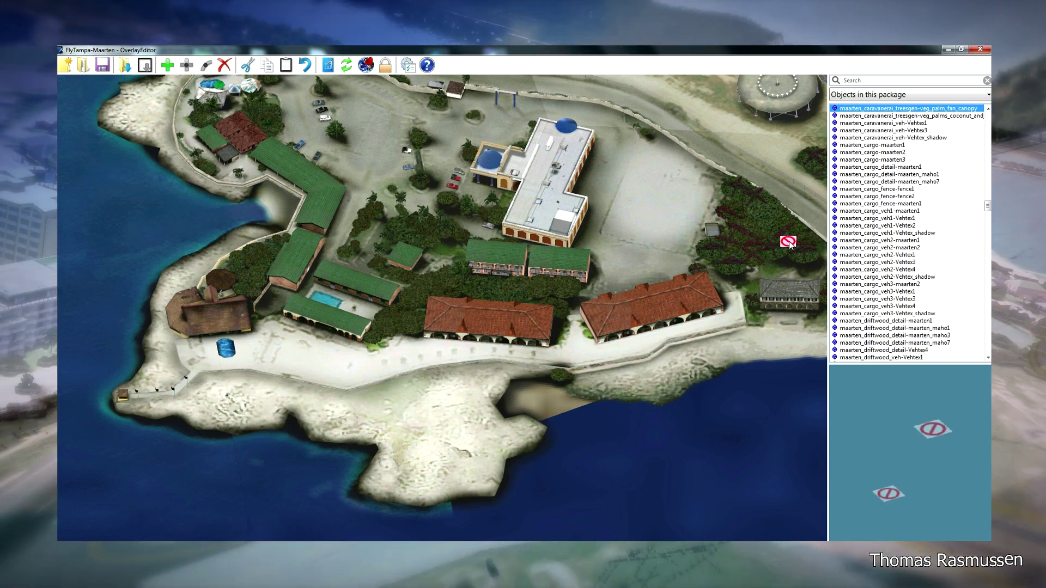
{"action": "left_click", "coordinate": [750, 239]}
{"action": "scroll", "coordinate": [750, 218], "scroll_direction": "down", "scroll_amount": 5}
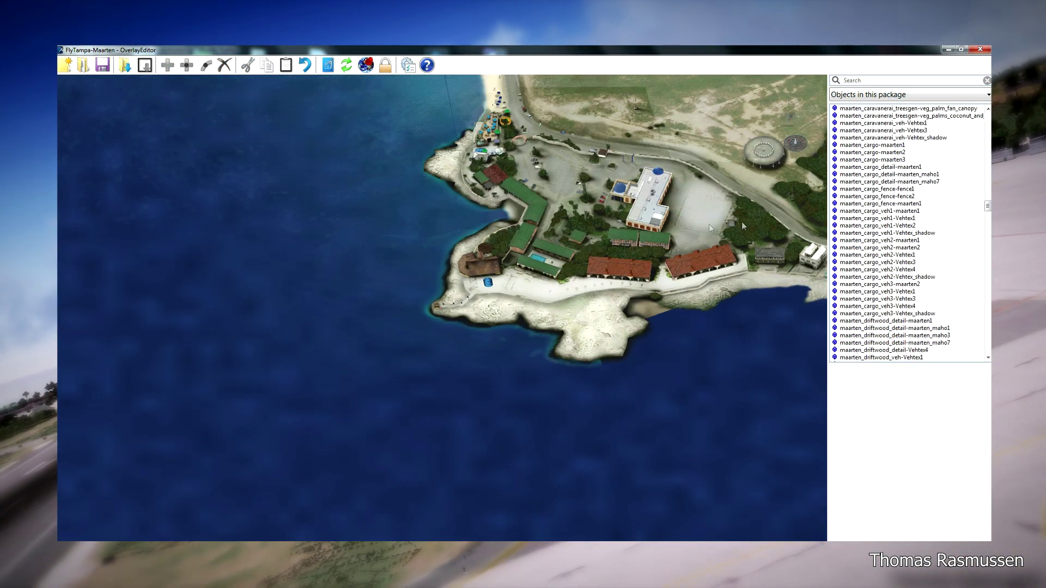
Select the maarten_southeast_treesgen-veg_palm_date1 markers in the village southeast of the runway and delete them
{"action": "scroll", "coordinate": [532, 373], "scroll_direction": "down", "scroll_amount": 5}
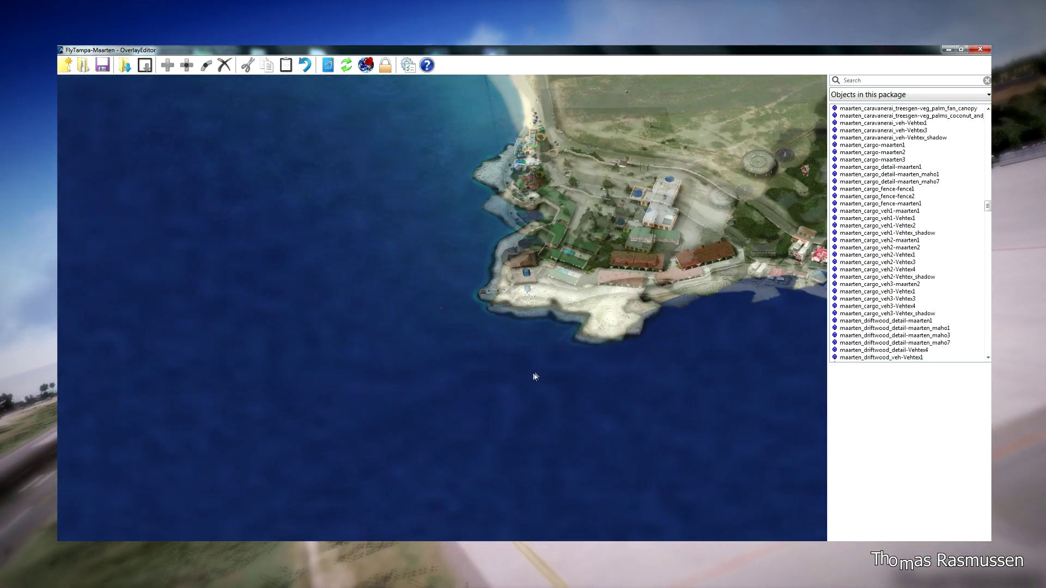
{"action": "scroll", "coordinate": [703, 322], "scroll_direction": "up", "scroll_amount": 8}
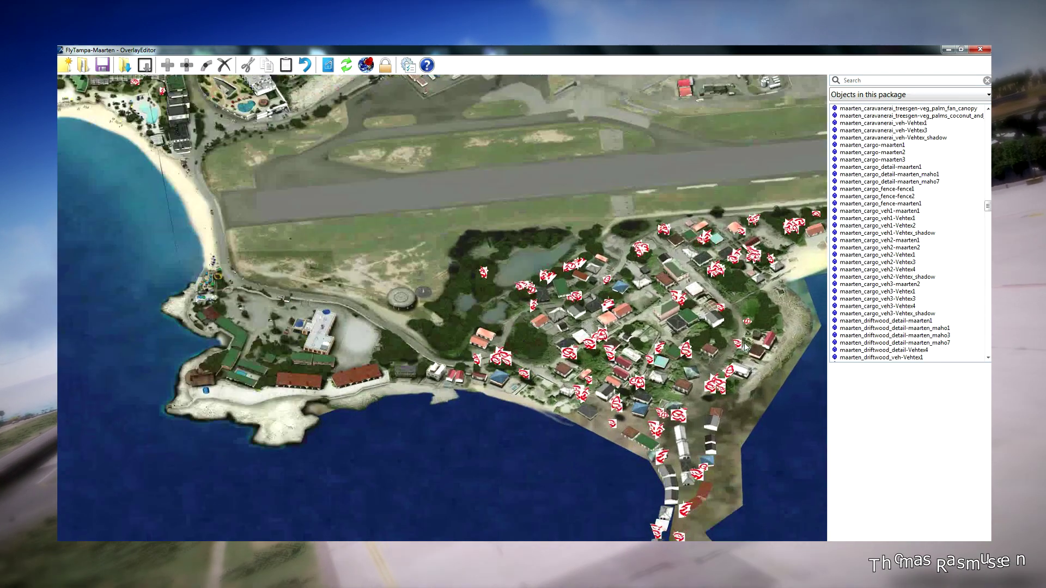
{"action": "left_click", "coordinate": [602, 533]}
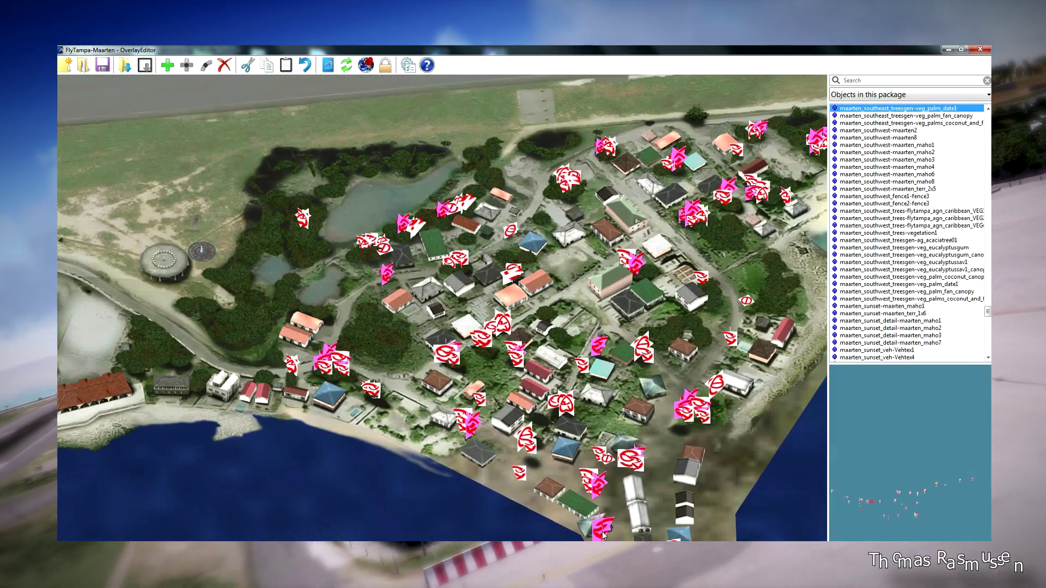
{"action": "key", "text": "Delete"}
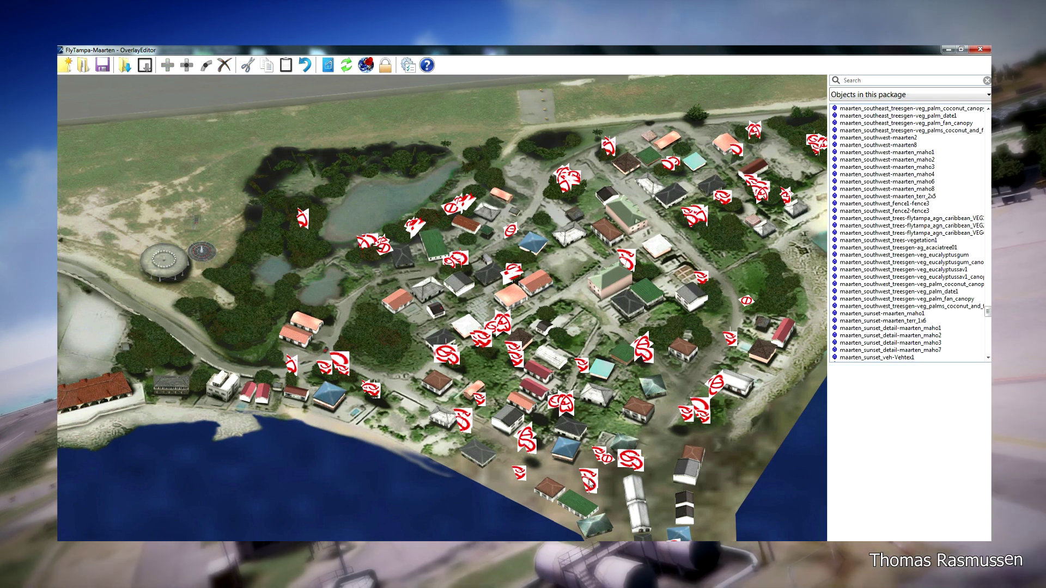
Cycle past the terrain tile to the maarten_southeast_treesgen markers at the village's southern end, including veg_palms_coconut_and_f, and delete them
{"action": "left_click", "coordinate": [589, 482]}
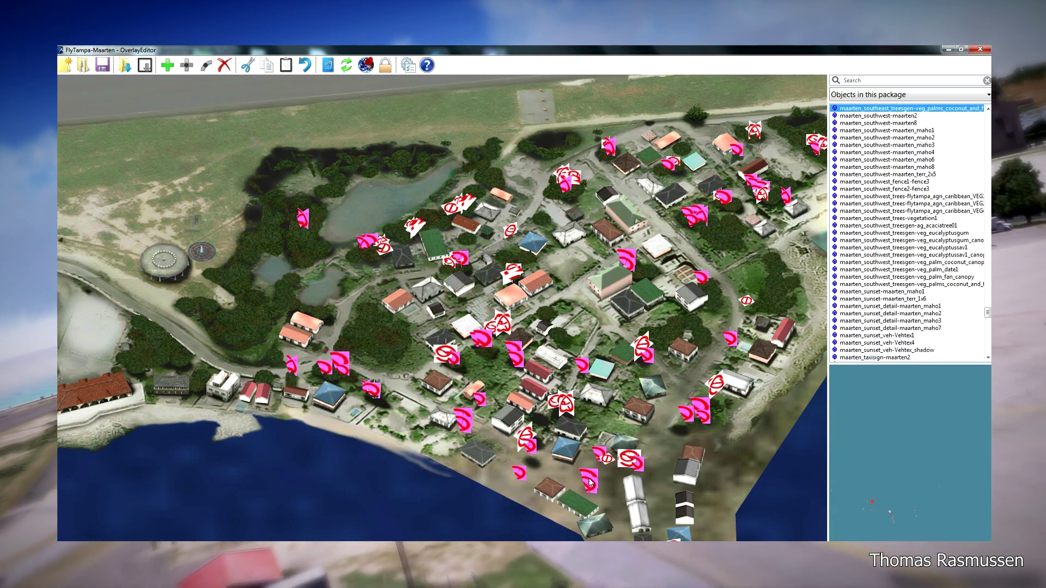
{"action": "key", "text": "Delete"}
{"action": "left_click", "coordinate": [606, 458]}
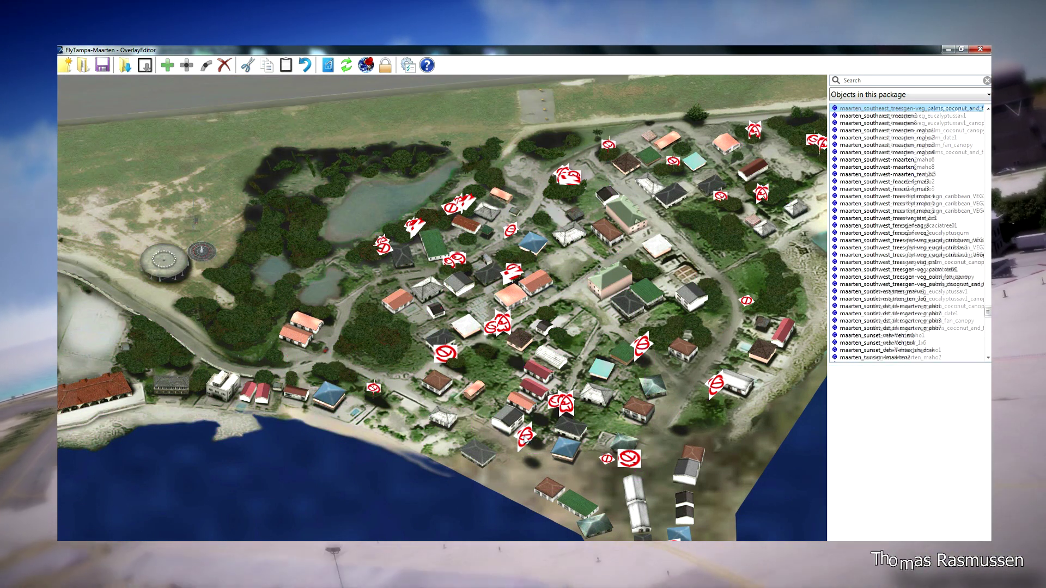
{"action": "key", "text": "Delete"}
Work through the overlapping objects at the village's central markers and delete the eucalyptus and canopy tree placeholders of maarten_southeast_treesgen
{"action": "left_click", "coordinate": [526, 442]}
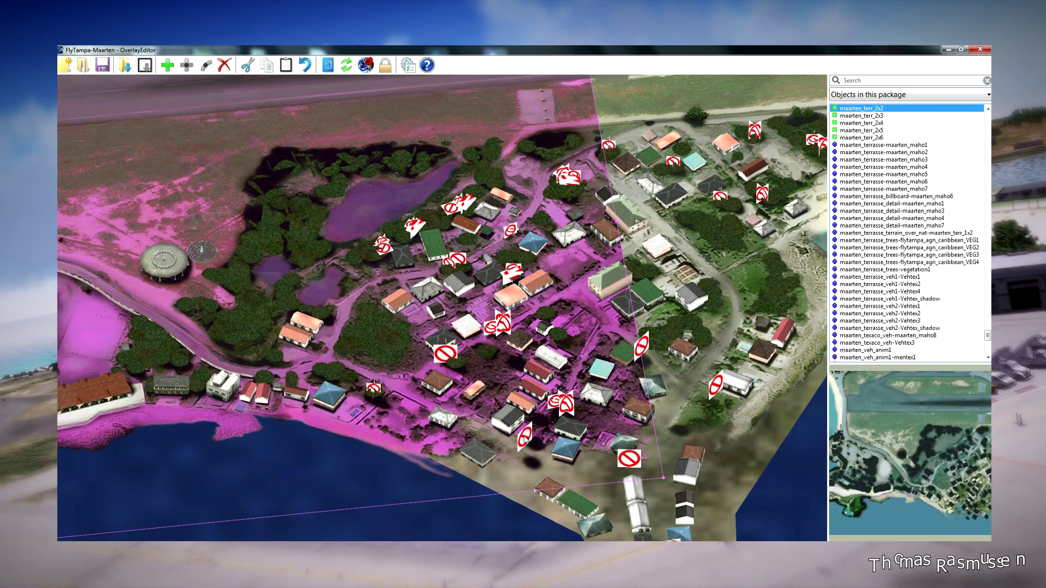
{"action": "left_click", "coordinate": [526, 441]}
{"action": "left_click", "coordinate": [554, 403]}
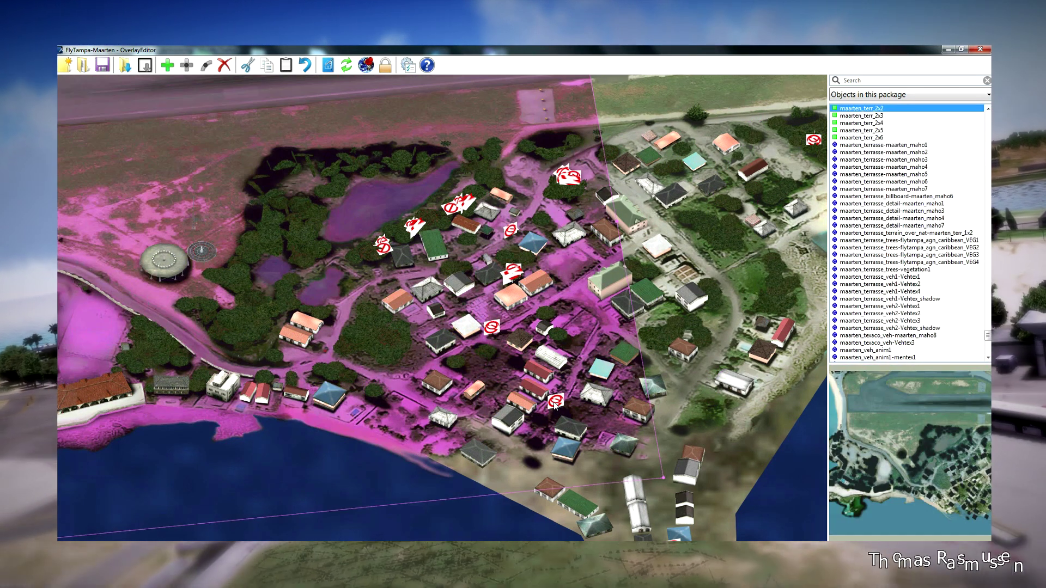
{"action": "left_click", "coordinate": [554, 403]}
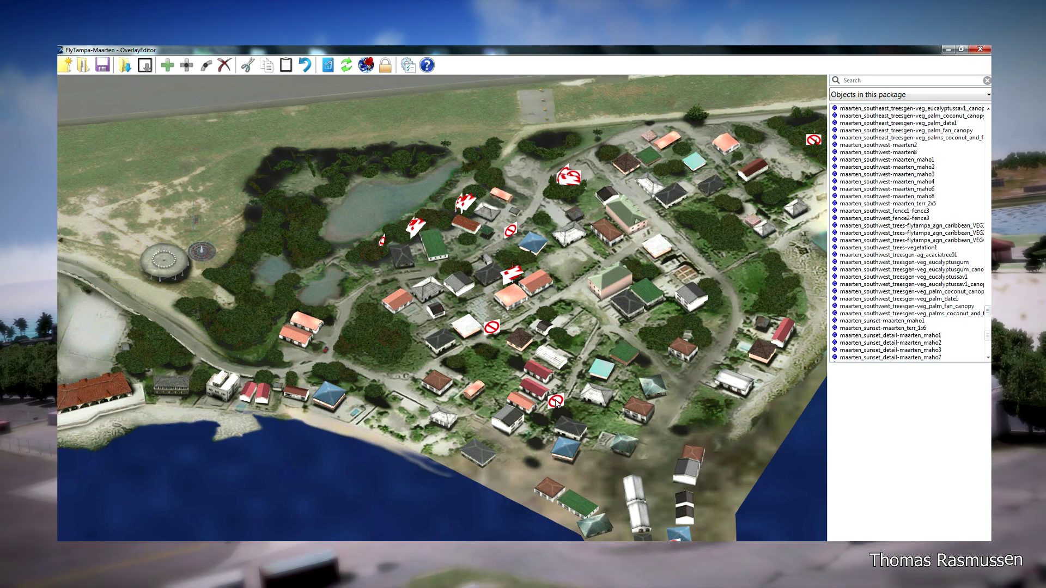
{"action": "left_click", "coordinate": [555, 401]}
{"action": "left_click", "coordinate": [555, 400]}
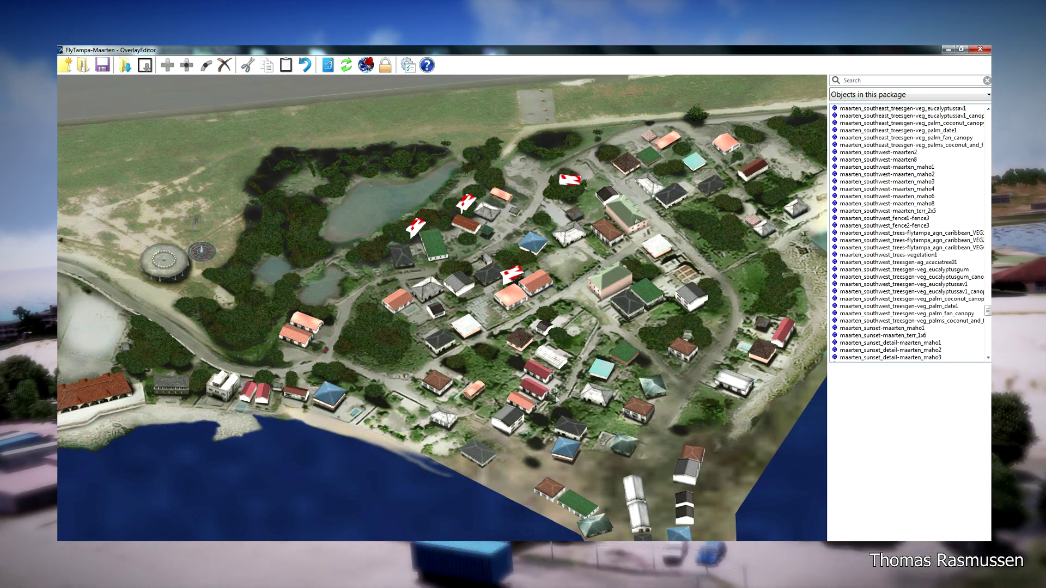
Cycle past maarten_terr_2x2 to the last flag-shaped tree markers beside the village's orange-roofed houses and delete them
{"action": "left_click", "coordinate": [512, 274]}
{"action": "left_click", "coordinate": [512, 275]}
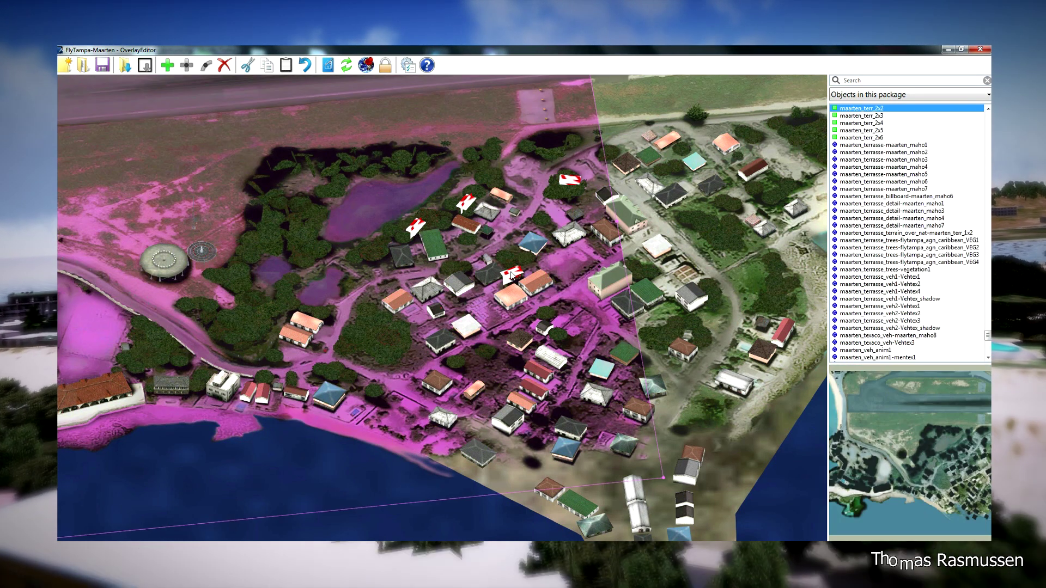
{"action": "left_click", "coordinate": [513, 276]}
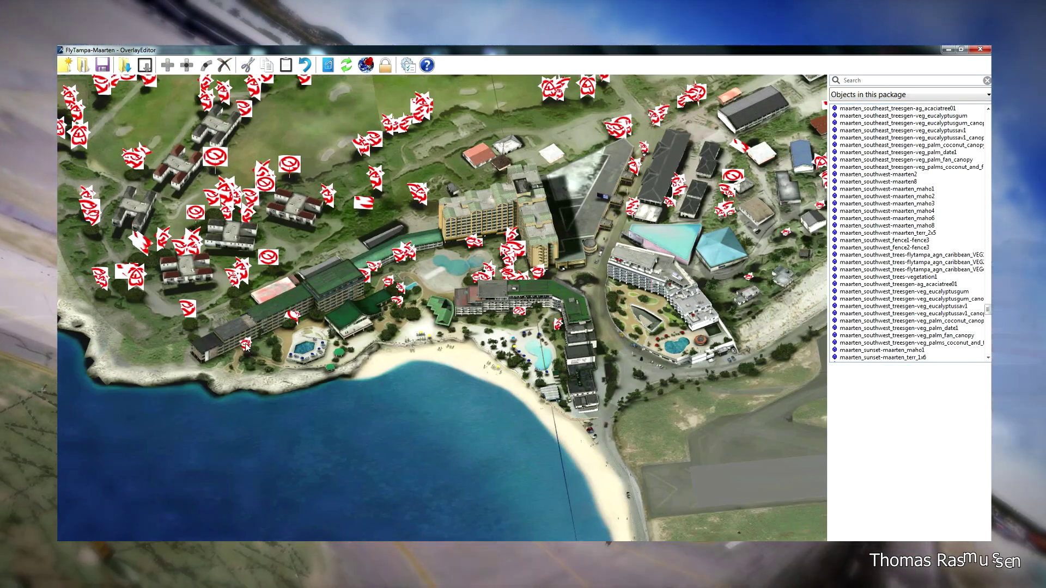
Cycle past the maarten_plage-maarten_maho6 hotel building to delete the maarten_plage_treesgen-veg_palms_coconut_and_fan markers and their matching canopy markers
{"action": "left_click", "coordinate": [246, 345]}
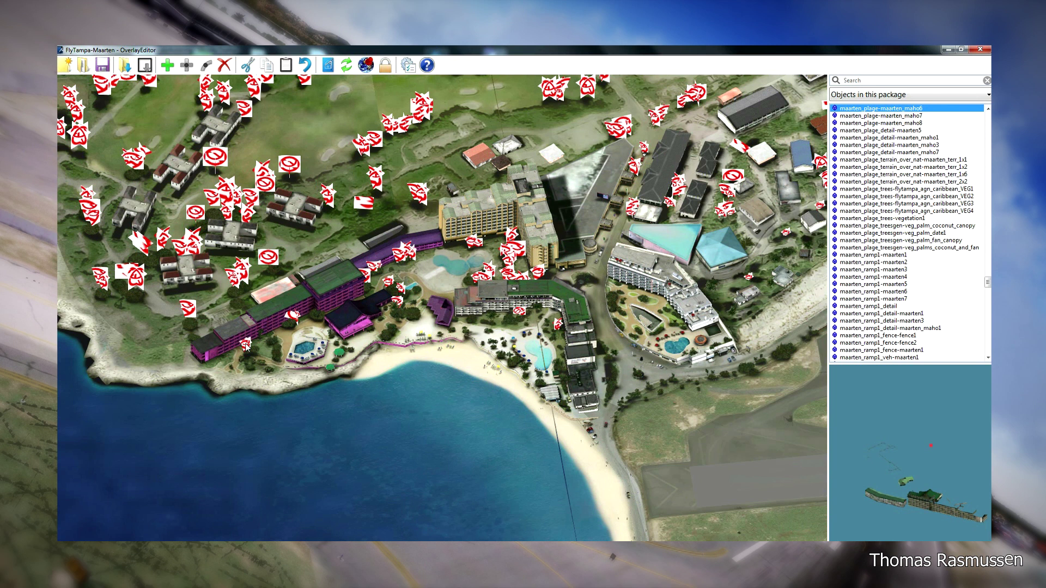
{"action": "left_click", "coordinate": [246, 345]}
{"action": "left_click", "coordinate": [246, 346]}
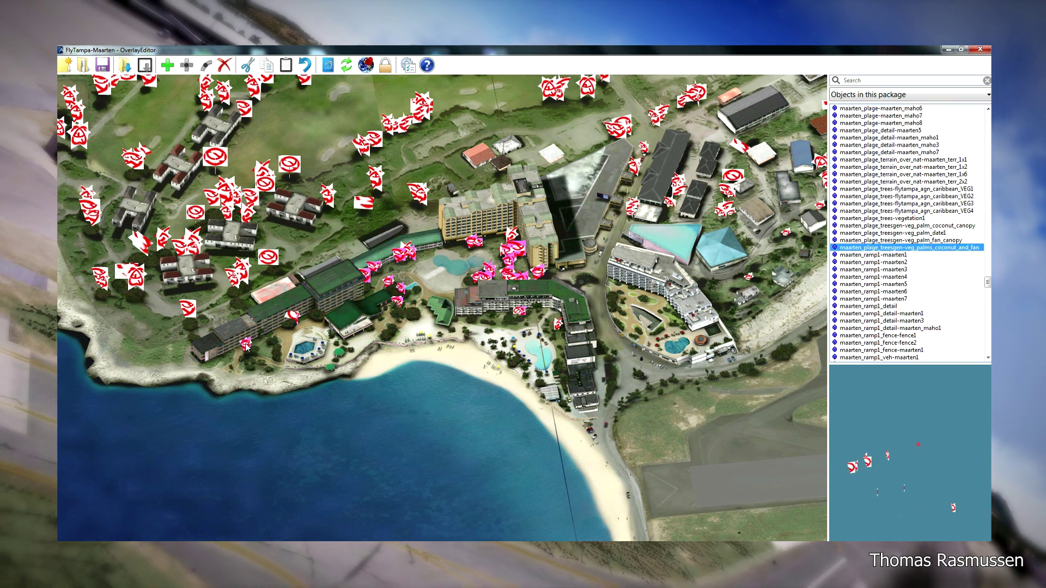
{"action": "left_click", "coordinate": [256, 345]}
{"action": "left_click", "coordinate": [248, 345]}
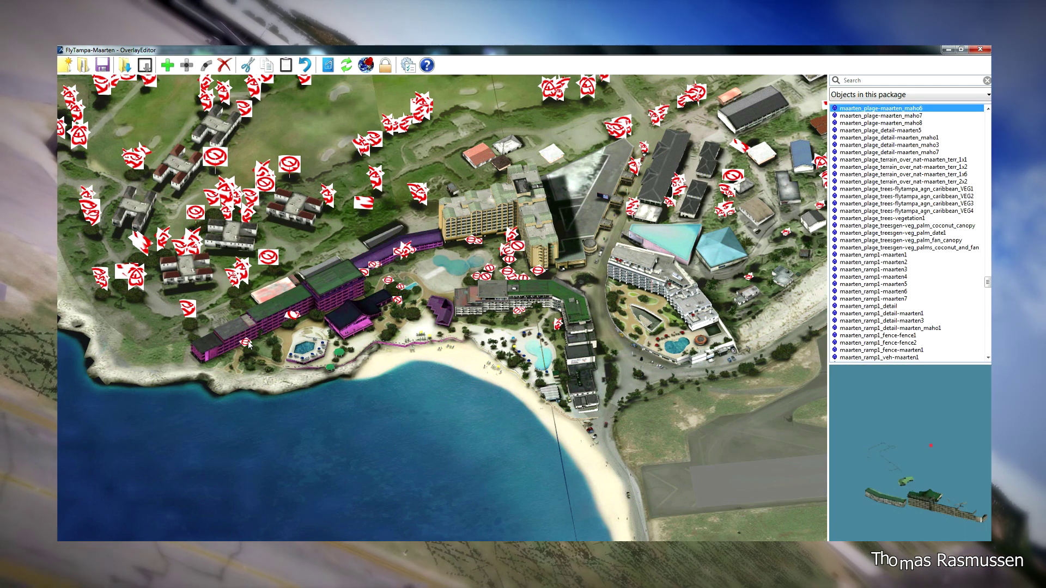
{"action": "left_click", "coordinate": [246, 343]}
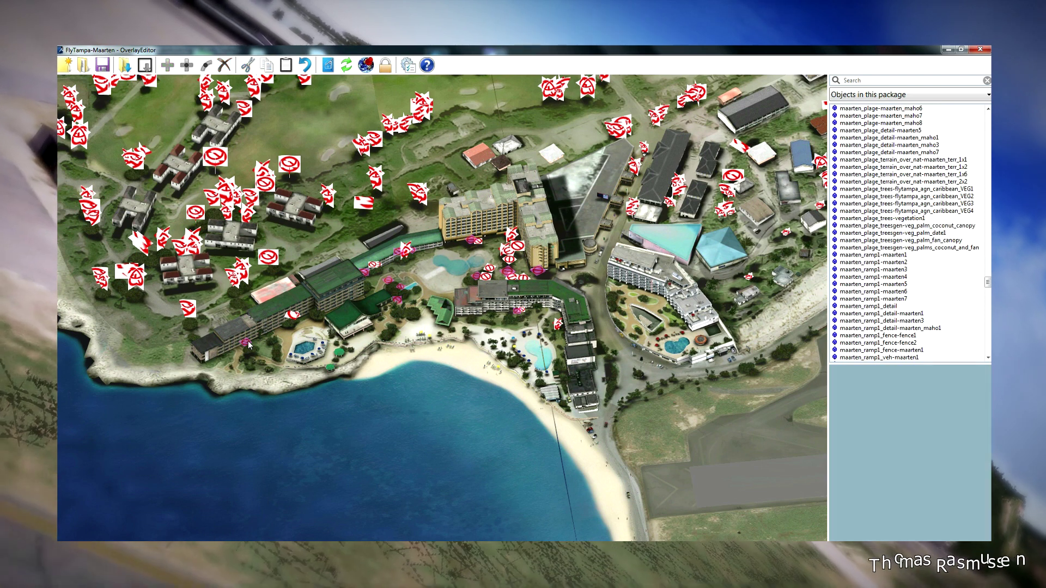
Delete the maarten_plage_treesgen-veg_palm_date1 markers and the remaining palm canopy markers around the beach hotel
{"action": "left_click", "coordinate": [294, 321]}
{"action": "left_click", "coordinate": [294, 321]}
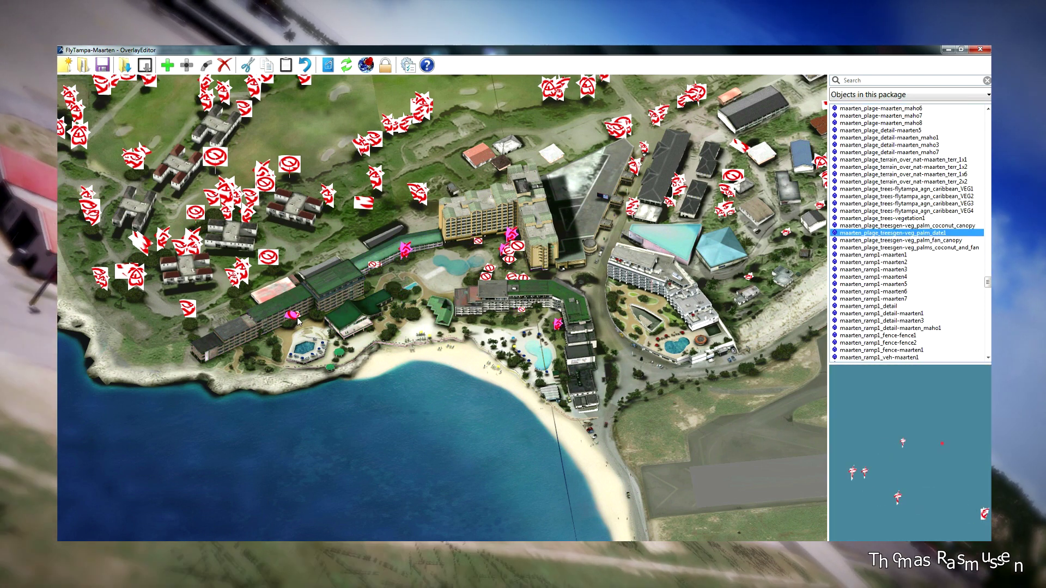
{"action": "left_click", "coordinate": [294, 320]}
{"action": "left_click", "coordinate": [293, 321]}
Cycle past maarten_grd_nat-natvis and delete the first overlapping maarten_golfcourse_treesgen markers near the houses behind the beach hotel
{"action": "left_click", "coordinate": [267, 260]}
{"action": "left_click", "coordinate": [266, 260]}
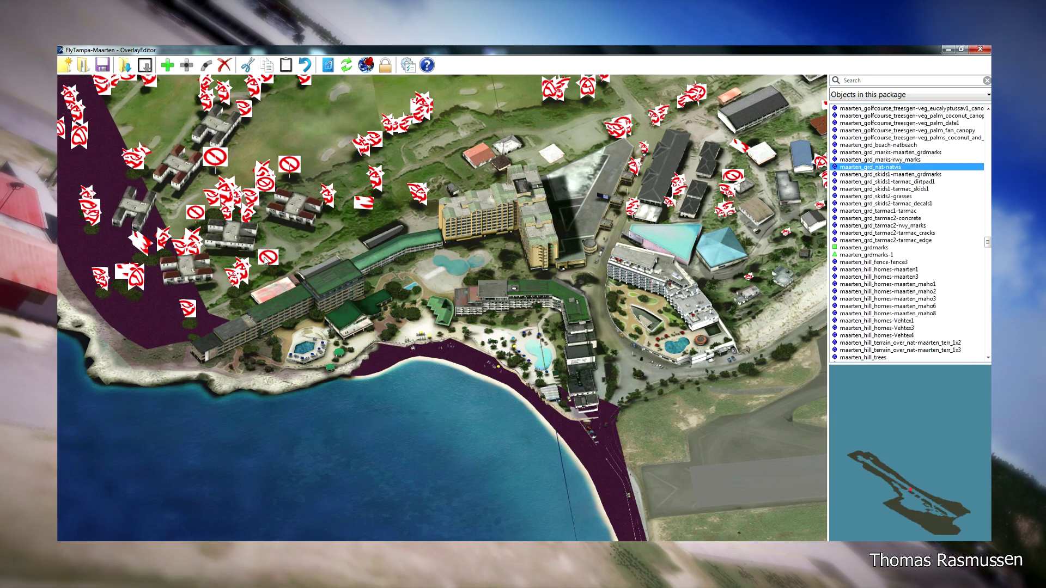
{"action": "left_click", "coordinate": [267, 260]}
{"action": "left_click", "coordinate": [240, 270]}
{"action": "left_click", "coordinate": [240, 269]}
{"action": "left_click", "coordinate": [240, 270]}
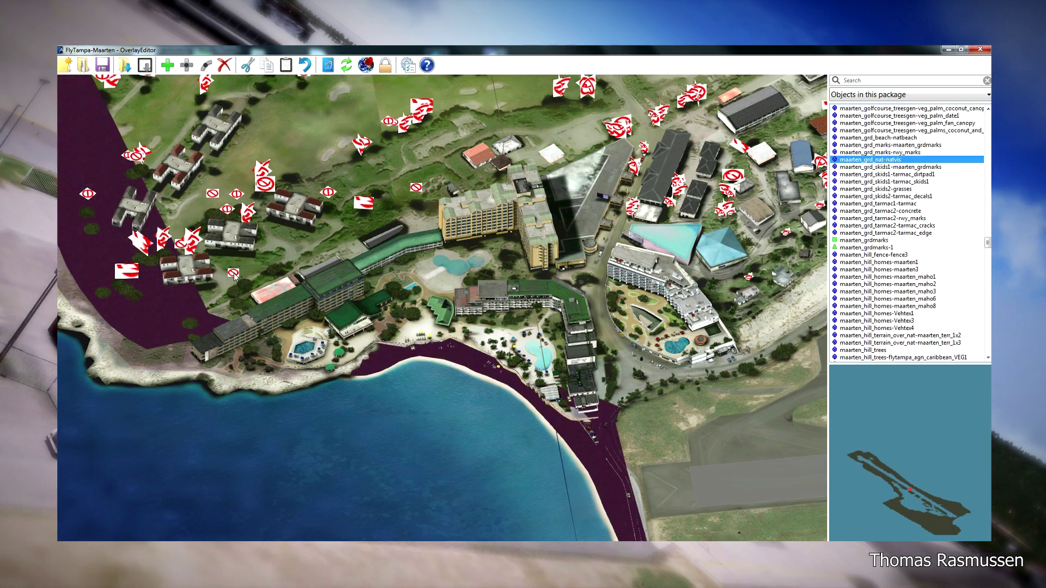
{"action": "left_click", "coordinate": [240, 270]}
Delete the remaining maarten_golfcourse_treesgen markers among the white apartment buildings beside the golf course
{"action": "left_click", "coordinate": [165, 241]}
{"action": "left_click", "coordinate": [165, 242]}
{"action": "key", "text": "Delete"}
{"action": "left_click", "coordinate": [264, 184]}
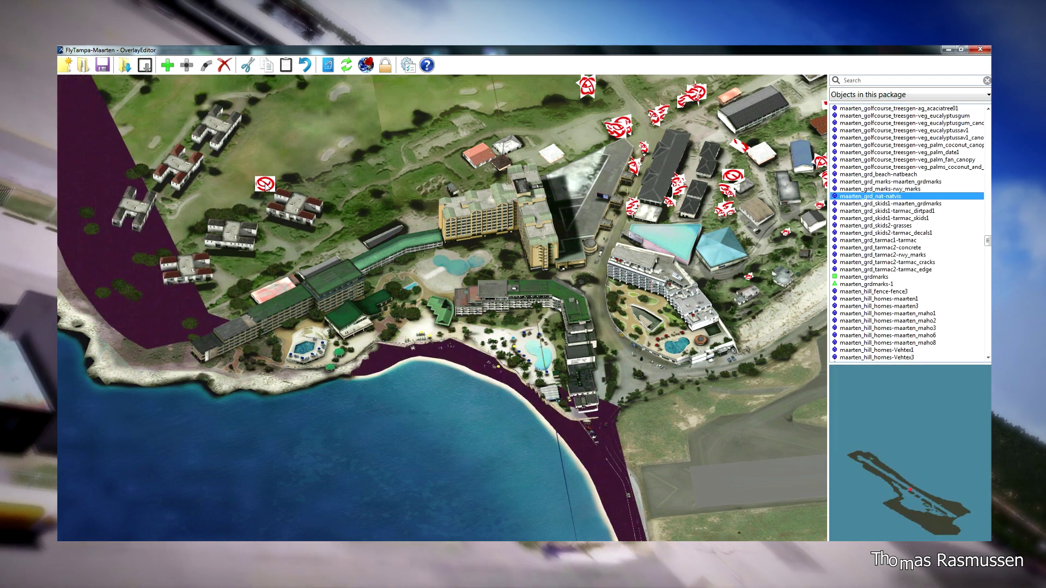
{"action": "left_click", "coordinate": [265, 184]}
{"action": "key", "text": "Delete"}
{"action": "left_click", "coordinate": [264, 184]}
{"action": "left_click", "coordinate": [264, 184]}
{"action": "key", "text": "Delete"}
Delete the maarten_hill_treesgen markers, including veg_eucalyptusgum, around the long dark-roofed buildings east of the tall hotel
{"action": "left_click", "coordinate": [624, 128]}
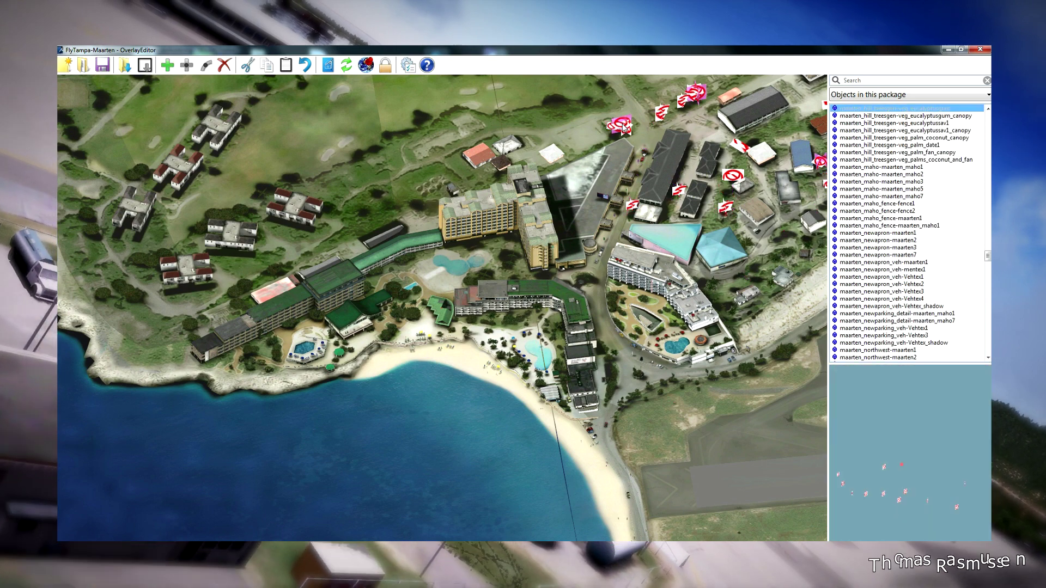
{"action": "key", "text": "Delete"}
{"action": "left_click", "coordinate": [661, 116]}
{"action": "left_click", "coordinate": [661, 116]}
{"action": "key", "text": "Delete"}
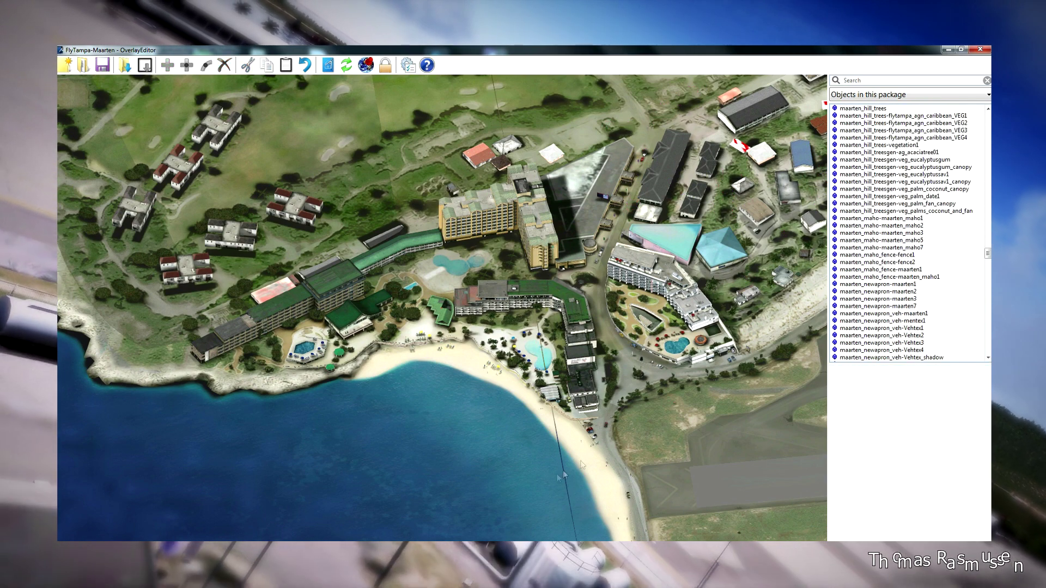
Select the maarten_terr_2x1 terrain tile in the bay and shift it east to close the dark gap in the water
{"action": "scroll", "coordinate": [598, 504], "scroll_direction": "down", "scroll_amount": 4}
{"action": "scroll", "coordinate": [599, 515], "scroll_direction": "up", "scroll_amount": 5}
{"action": "scroll", "coordinate": [600, 515], "scroll_direction": "up", "scroll_amount": 8}
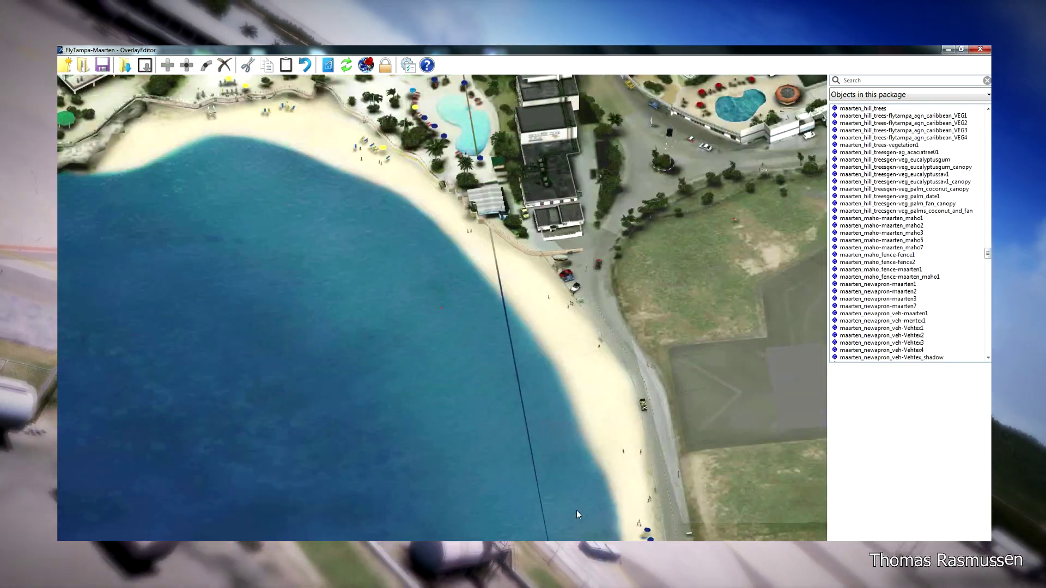
{"action": "scroll", "coordinate": [504, 495], "scroll_direction": "down", "scroll_amount": 3}
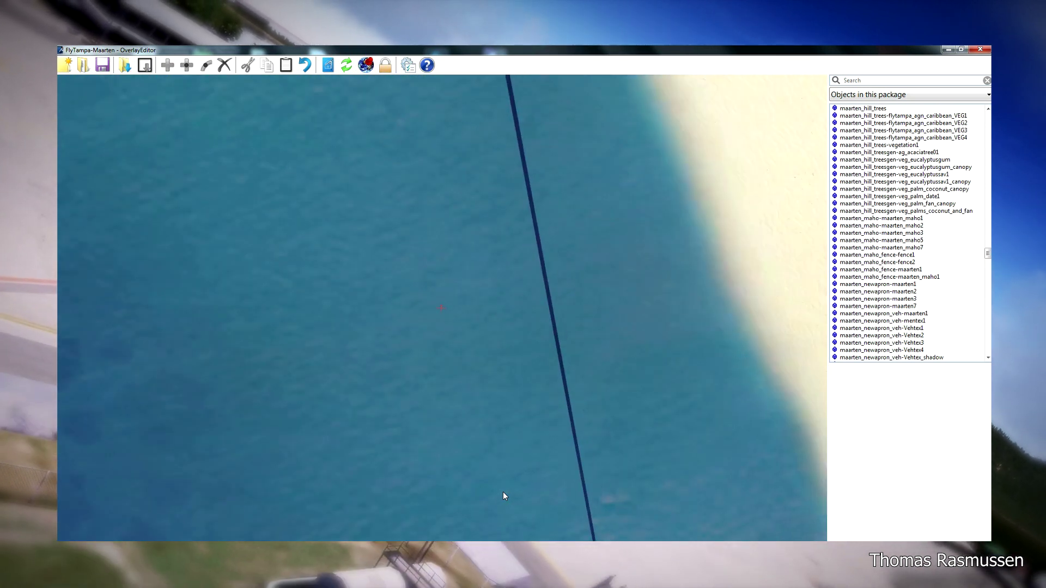
{"action": "scroll", "coordinate": [572, 495], "scroll_direction": "up", "scroll_amount": 6}
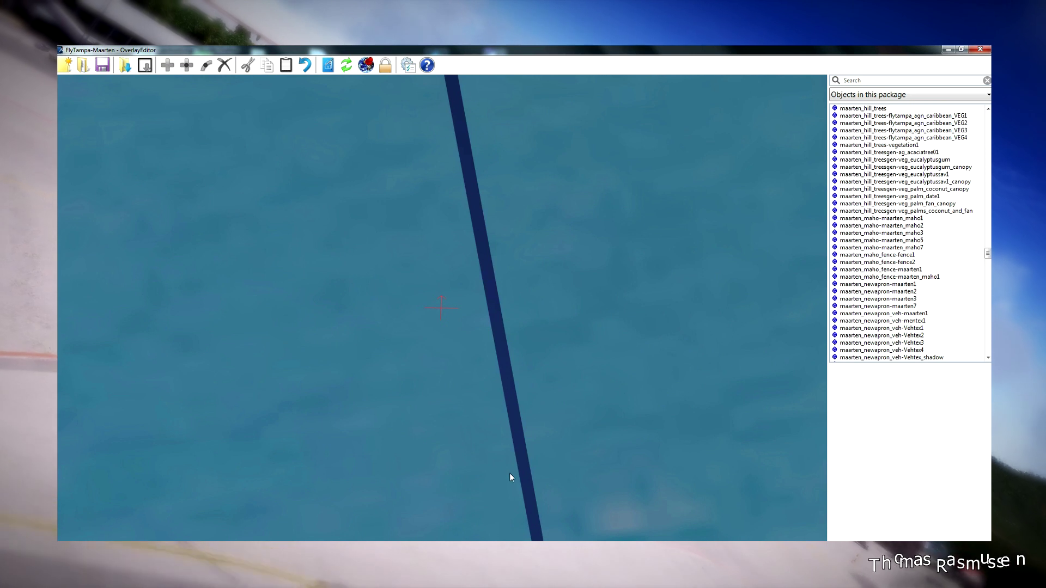
{"action": "left_click", "coordinate": [403, 424]}
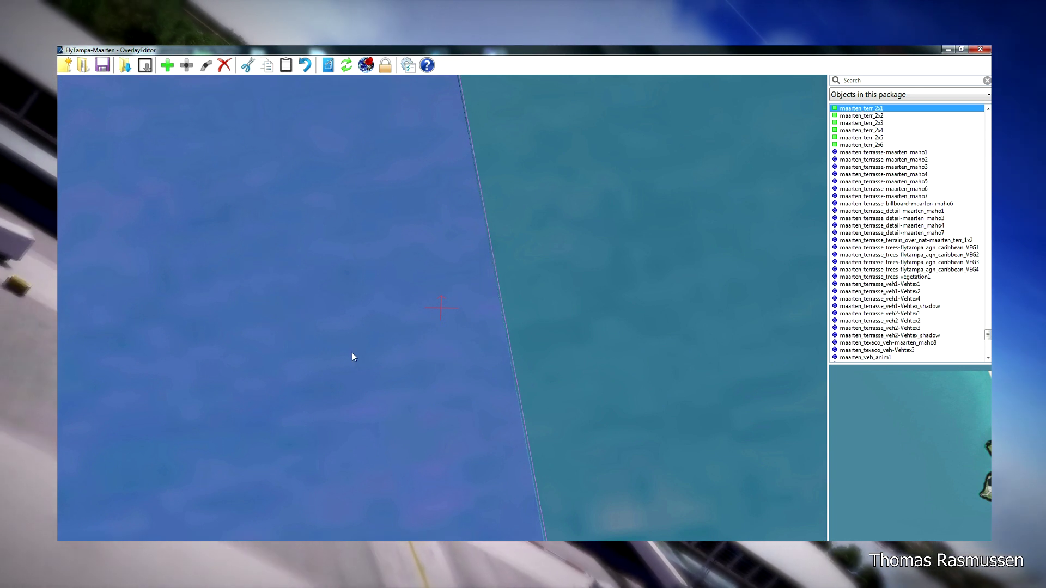
Nudge maarten_terr_2x1 south and east so its corner on the beach meets the neighbouring terrain tiles
{"action": "scroll", "coordinate": [431, 368], "scroll_direction": "down", "scroll_amount": 5}
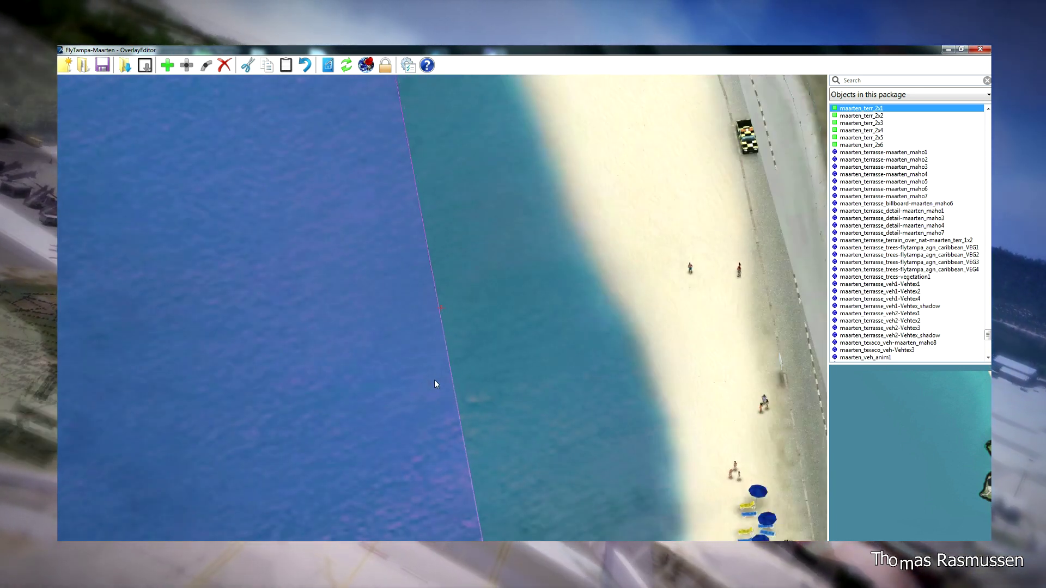
{"action": "scroll", "coordinate": [434, 386], "scroll_direction": "down", "scroll_amount": 1}
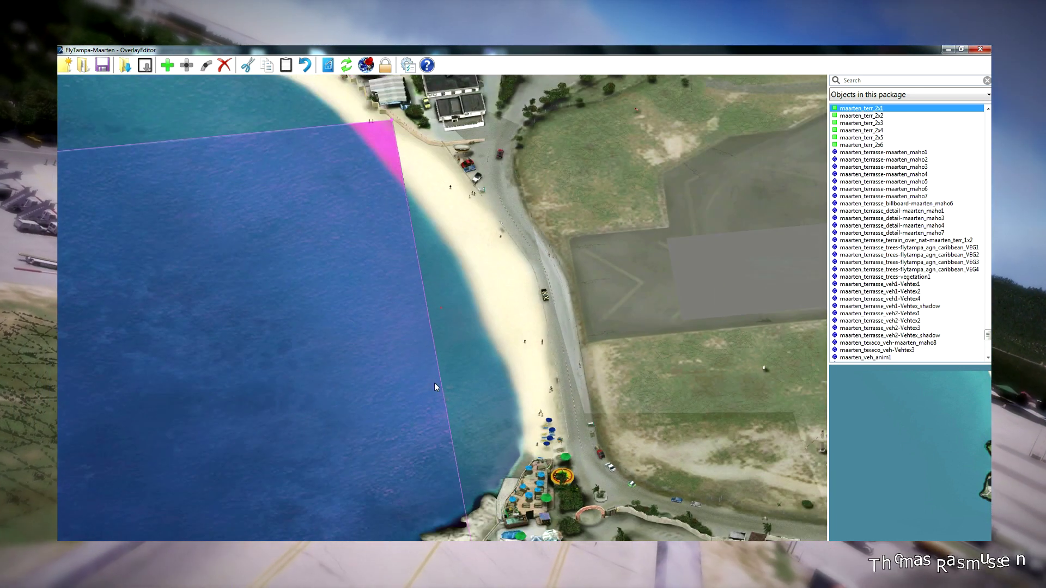
{"action": "scroll", "coordinate": [380, 113], "scroll_direction": "up", "scroll_amount": 5}
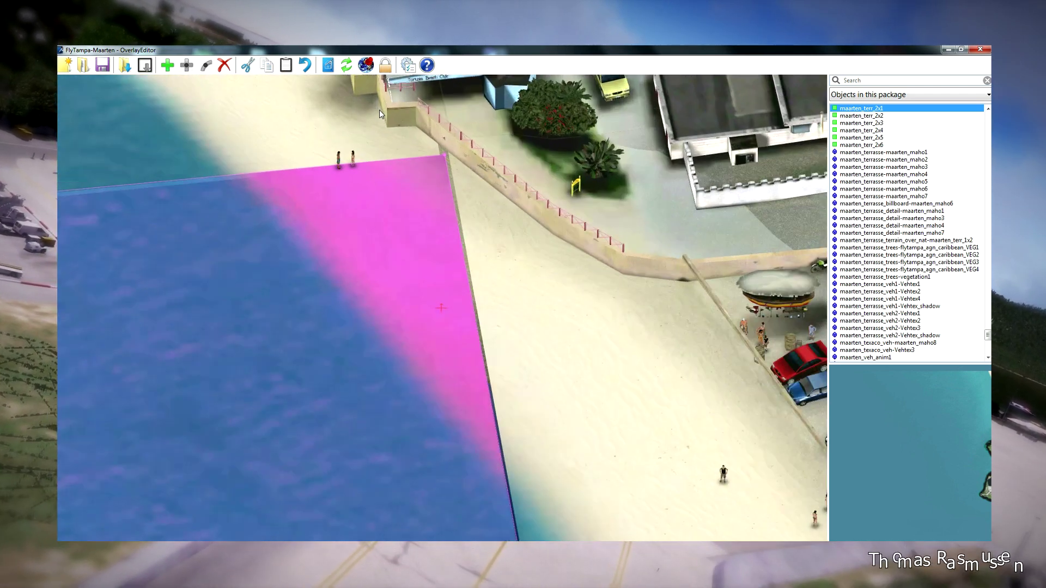
{"action": "key", "text": "s"}
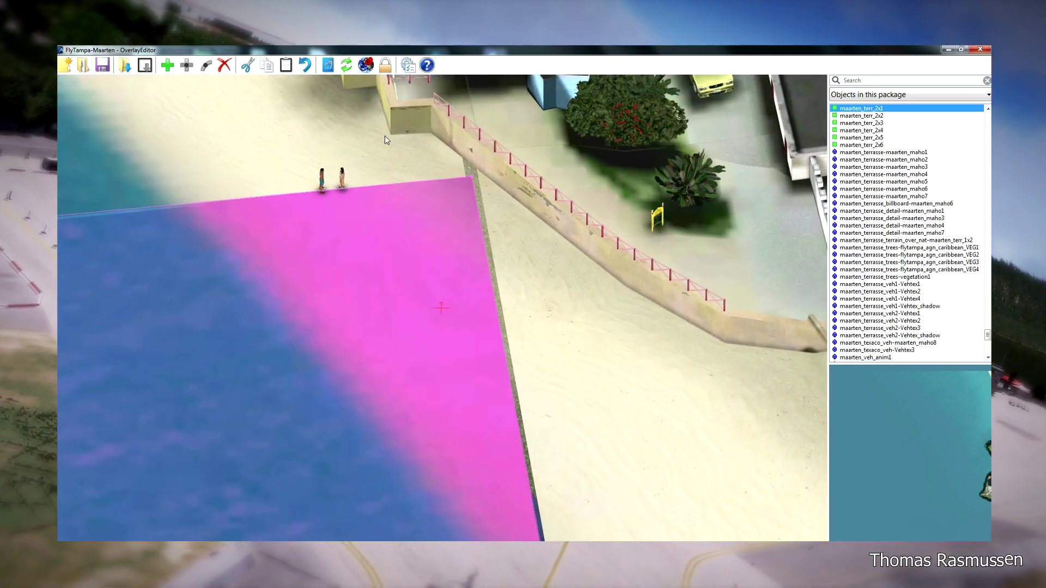
{"action": "key", "text": "d"}
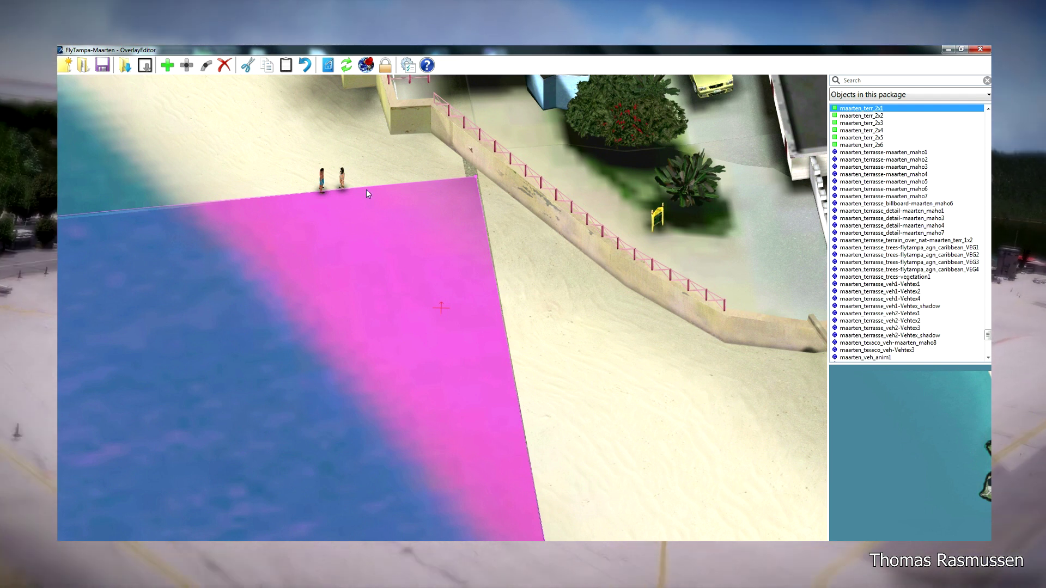
Select the maarten_terr_1x1 terrain tile and nudge it north and east to line up its corner at the beach
{"action": "left_click", "coordinate": [114, 197]}
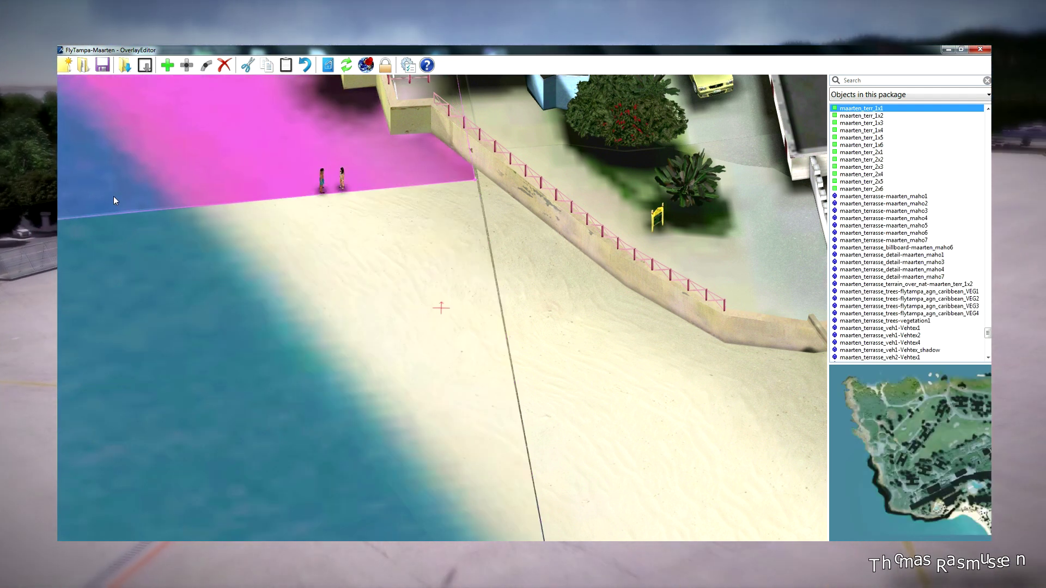
{"action": "key", "text": "w"}
{"action": "key", "text": "d"}
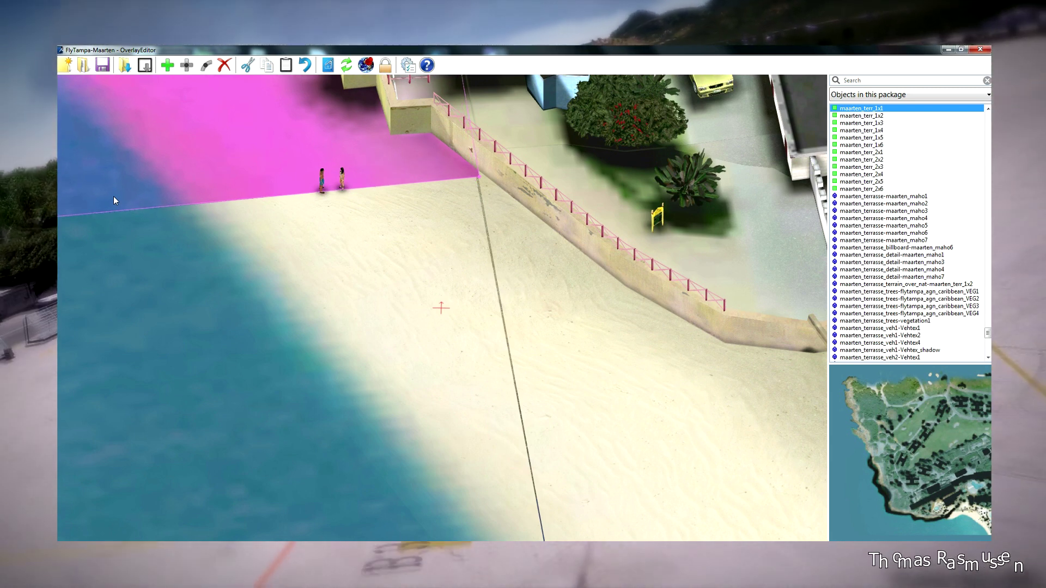
{"action": "scroll", "coordinate": [132, 333], "scroll_direction": "down", "scroll_amount": 6}
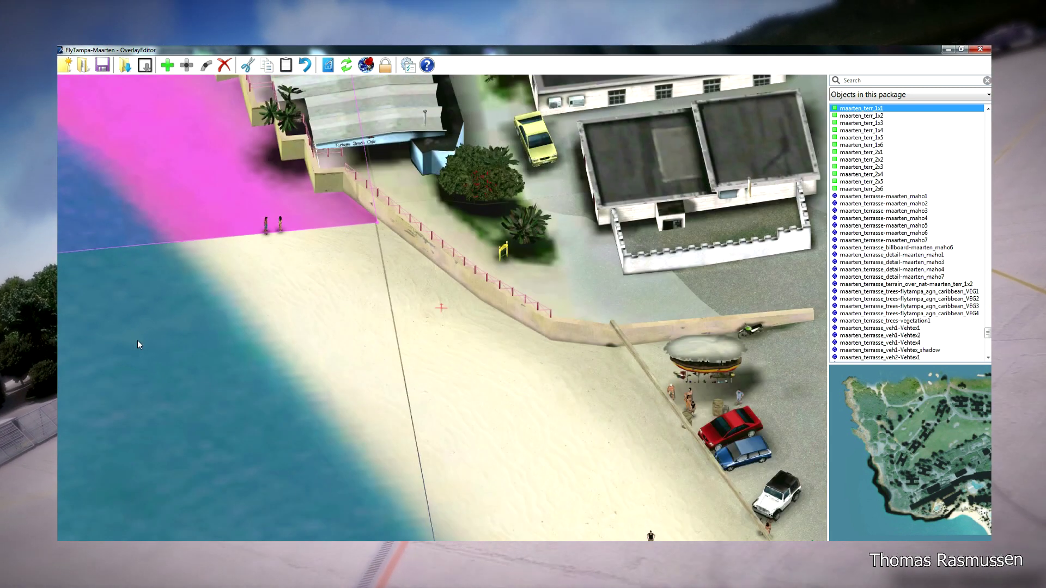
{"action": "scroll", "coordinate": [256, 444], "scroll_direction": "down", "scroll_amount": 10}
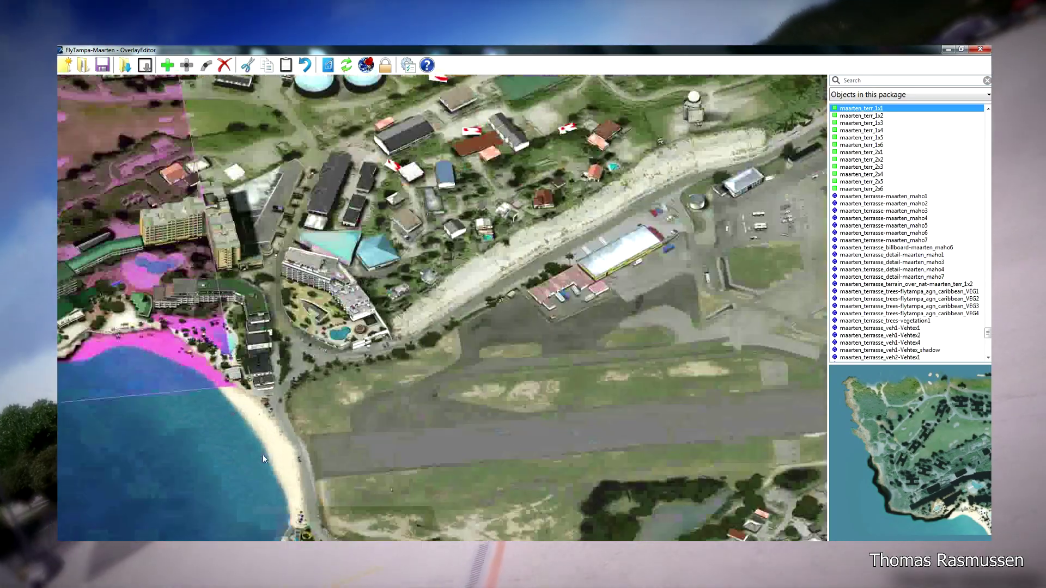
Inspect the terrain from the beach and runway threshold down to the peninsula and across the surrounding coast for remaining gaps
{"action": "scroll", "coordinate": [272, 534], "scroll_direction": "up", "scroll_amount": 4}
{"action": "scroll", "coordinate": [274, 539], "scroll_direction": "up", "scroll_amount": 8}
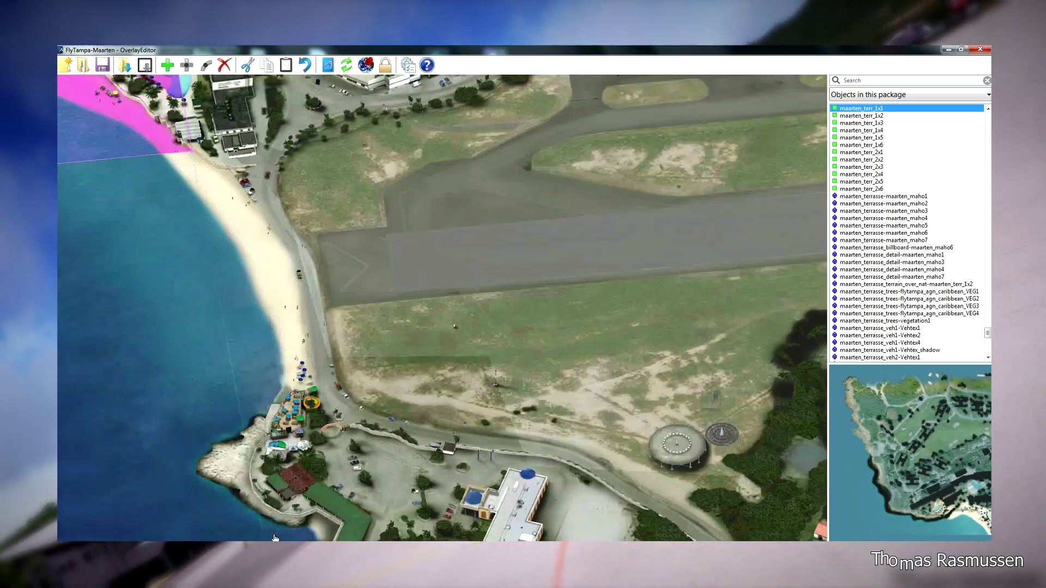
{"action": "scroll", "coordinate": [122, 161], "scroll_direction": "down", "scroll_amount": 8}
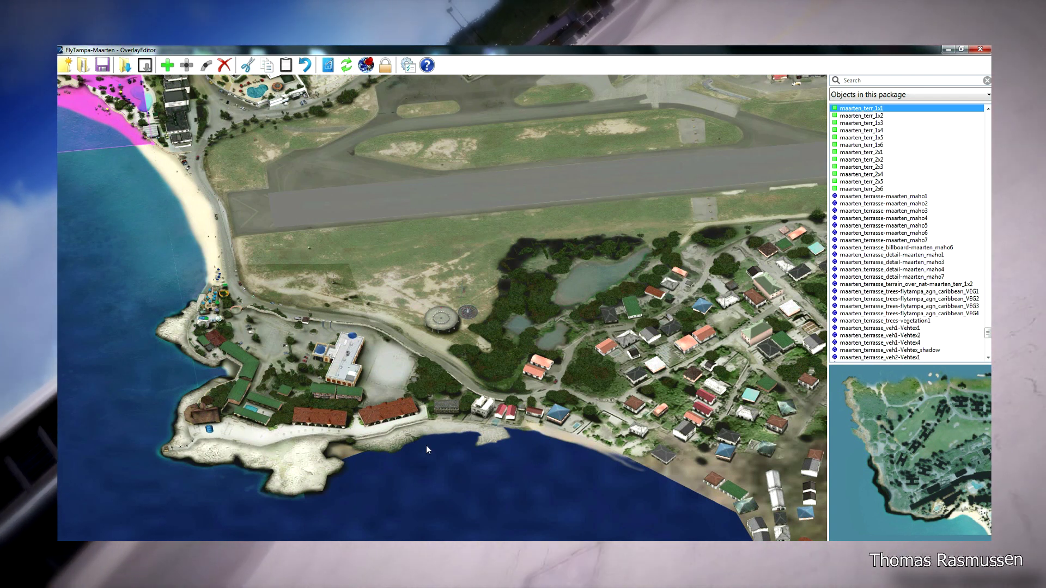
{"action": "scroll", "coordinate": [223, 153], "scroll_direction": "down", "scroll_amount": 6}
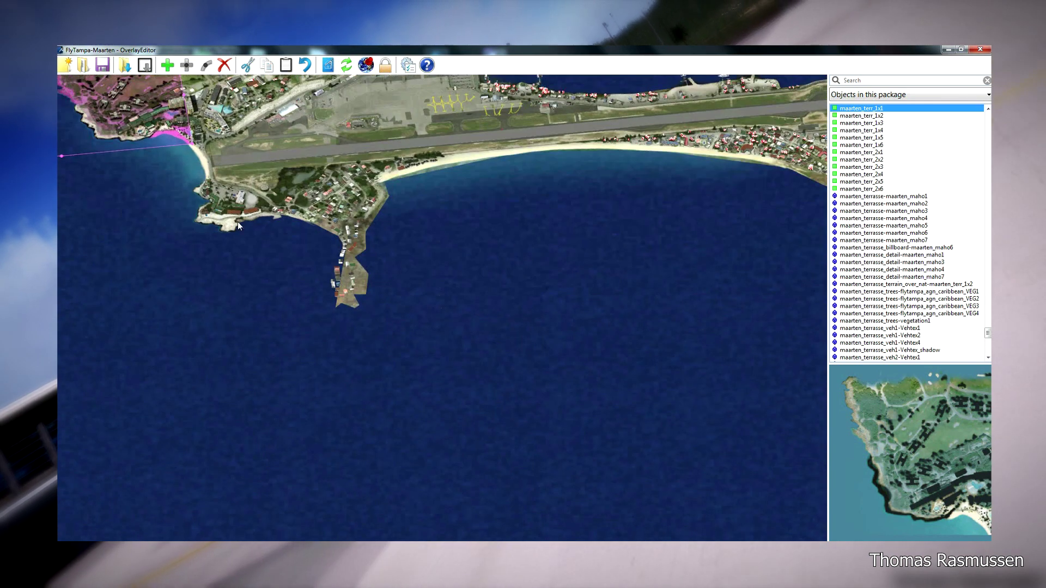
{"action": "left_click_drag", "start_coordinate": [231, 262], "coordinate": [340, 455]}
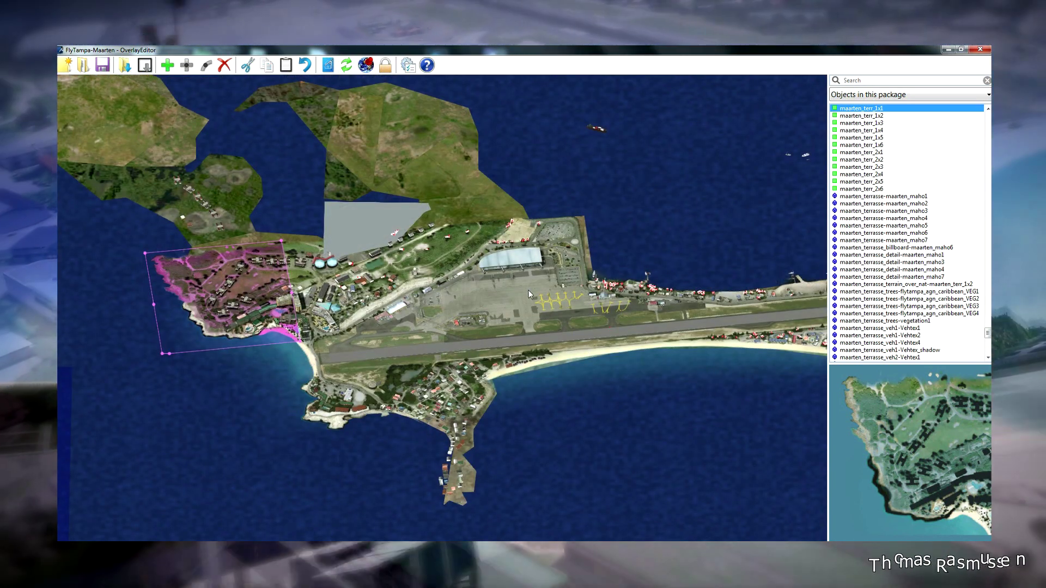
Delete the first maarten_northwest_treesgen markers among the waterfront buildings northeast of the apron, near the Avis lot
{"action": "scroll", "coordinate": [574, 310], "scroll_direction": "up", "scroll_amount": 3}
{"action": "scroll", "coordinate": [576, 311], "scroll_direction": "up", "scroll_amount": 2}
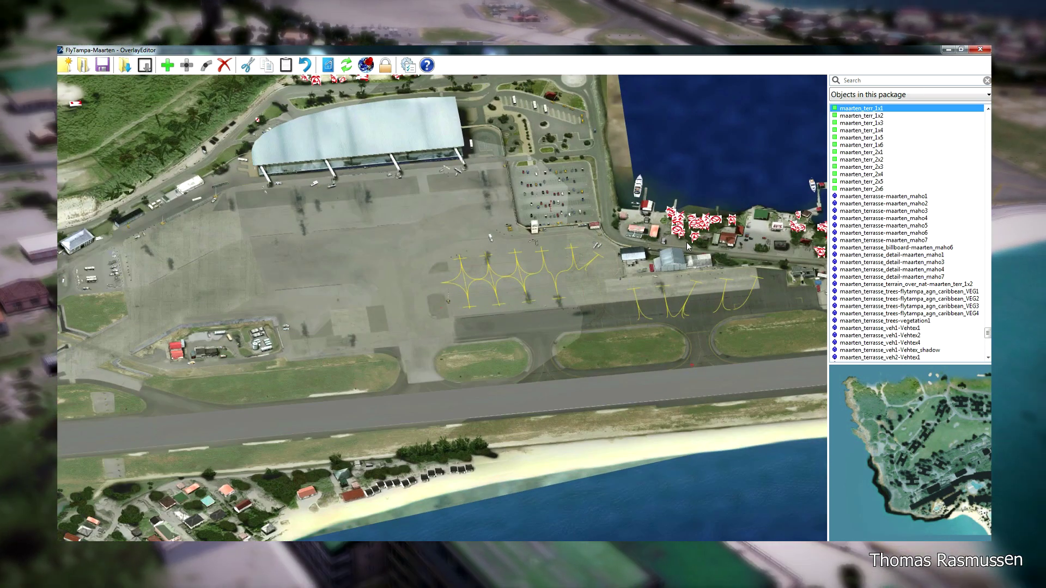
{"action": "scroll", "coordinate": [786, 249], "scroll_direction": "up", "scroll_amount": 2}
{"action": "scroll", "coordinate": [786, 249], "scroll_direction": "up", "scroll_amount": 2}
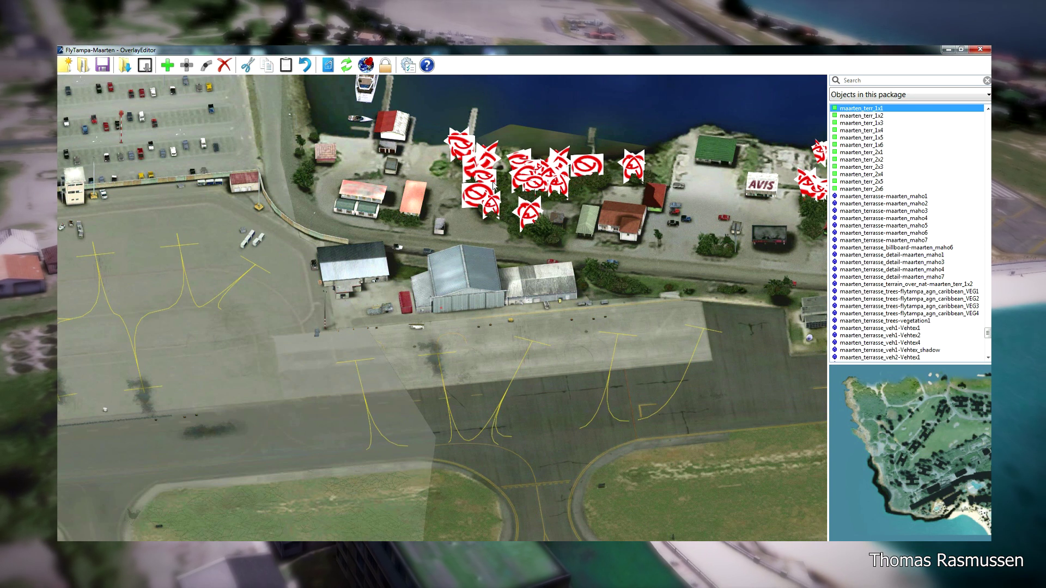
{"action": "left_click", "coordinate": [493, 184]}
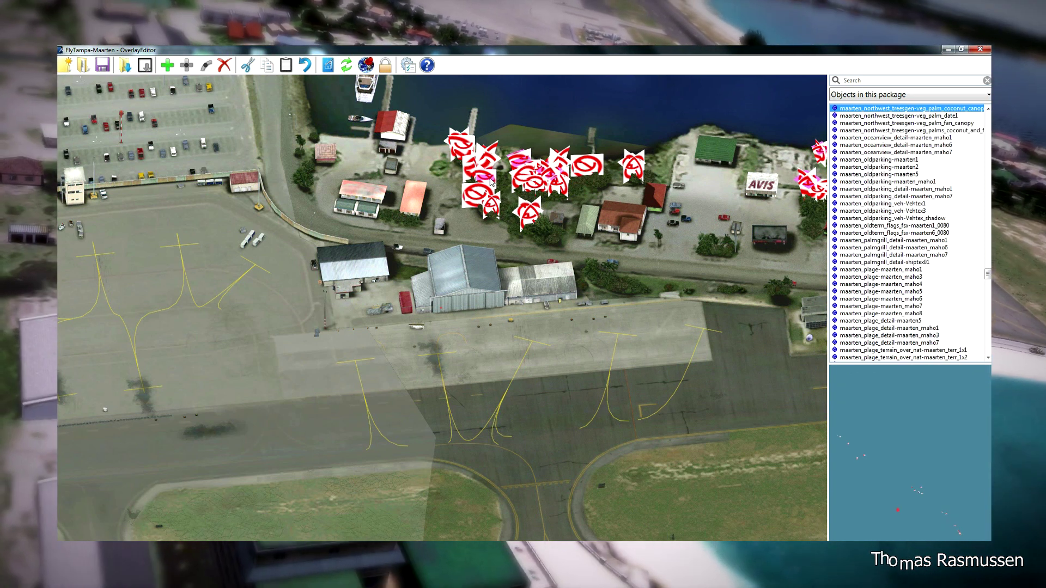
{"action": "left_click", "coordinate": [491, 184]}
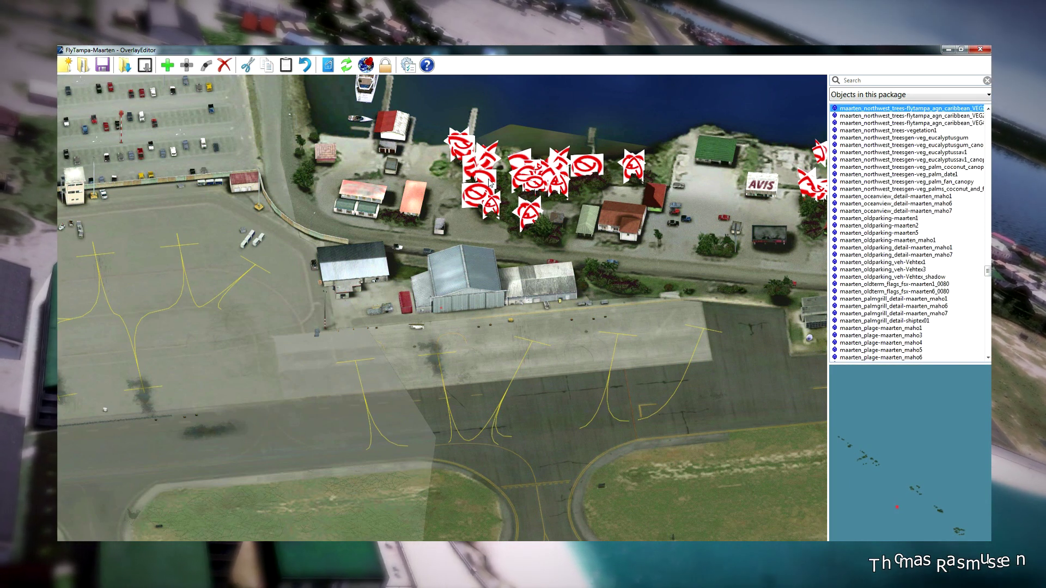
{"action": "left_click", "coordinate": [491, 184]}
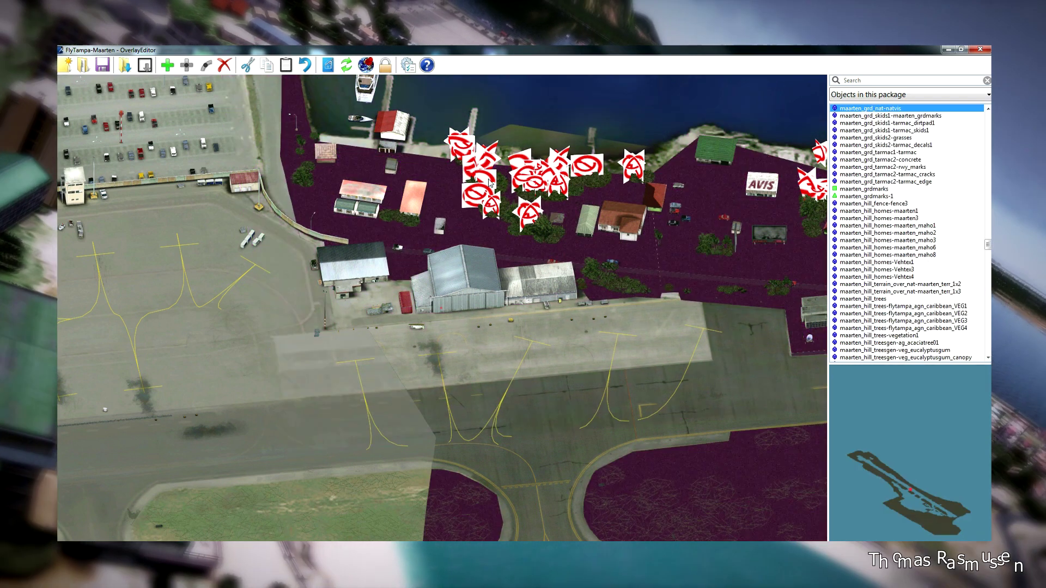
{"action": "left_click", "coordinate": [491, 184]}
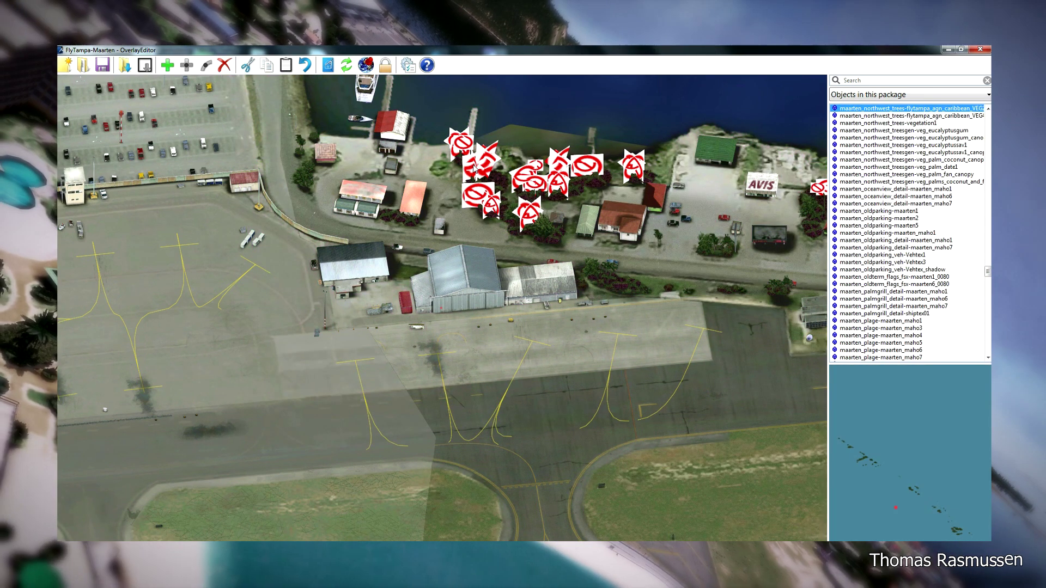
Delete the maarten_northwest_treesgen-veg_palm_date1 markers on the waterfront behind the hangars
{"action": "left_click", "coordinate": [474, 170]}
{"action": "left_click", "coordinate": [474, 170]}
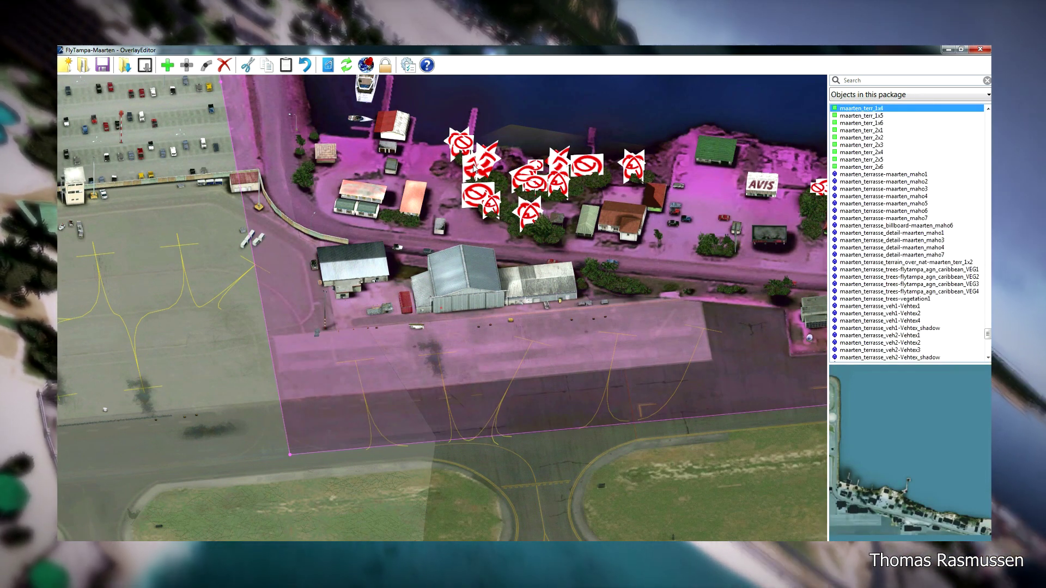
{"action": "left_click", "coordinate": [474, 170]}
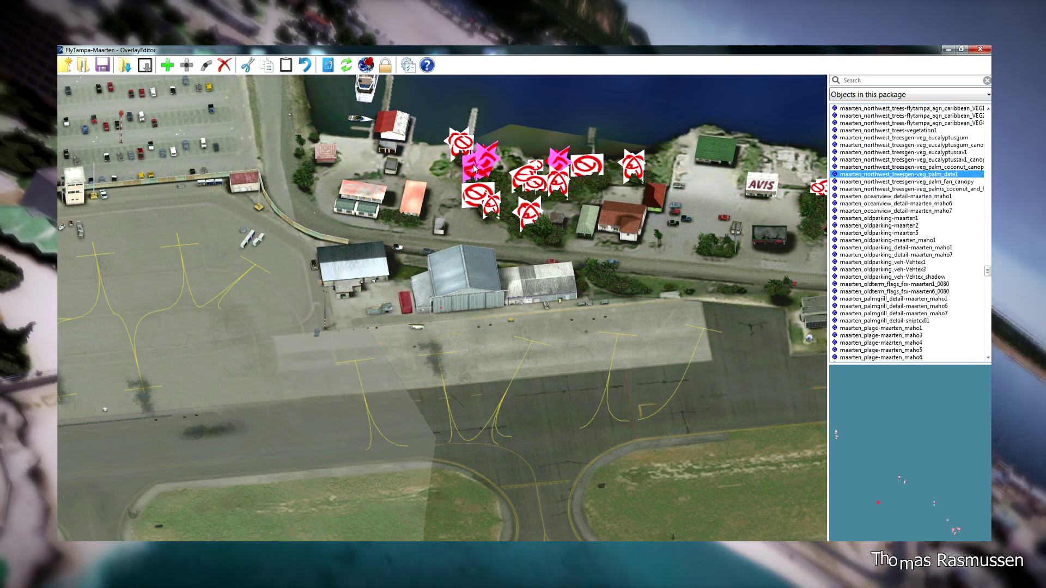
{"action": "key", "text": "Delete"}
Delete the remaining maarten_northwest_treesgen markers between the jetties and the road behind the hangars
{"action": "left_click", "coordinate": [464, 146]}
{"action": "key", "text": "Delete"}
{"action": "left_click", "coordinate": [534, 183]}
{"action": "key", "text": "Delete"}
{"action": "left_click", "coordinate": [534, 184]}
{"action": "key", "text": "Delete"}
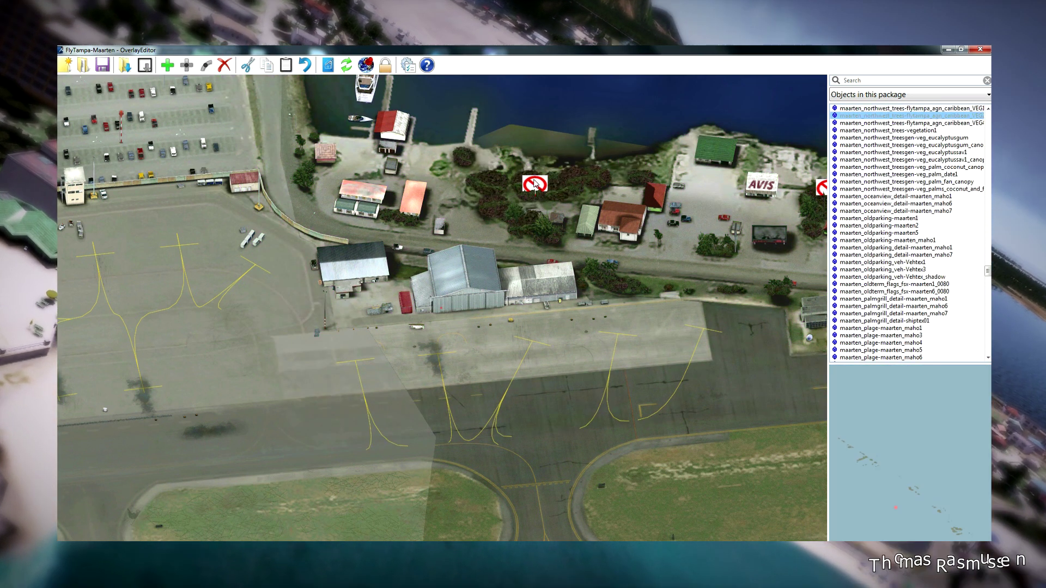
{"action": "left_click", "coordinate": [533, 184]}
{"action": "left_click", "coordinate": [534, 184]}
{"action": "left_click", "coordinate": [533, 184]}
{"action": "left_click", "coordinate": [534, 183]}
{"action": "key", "text": "Delete"}
Delete the remaining maarten_hill_treesgen markers scattered over the green hill west of the terminal
{"action": "scroll", "coordinate": [534, 184], "scroll_direction": "down", "scroll_amount": 4}
{"action": "middle_click_drag", "start_coordinate": [272, 272], "coordinate": [528, 277]}
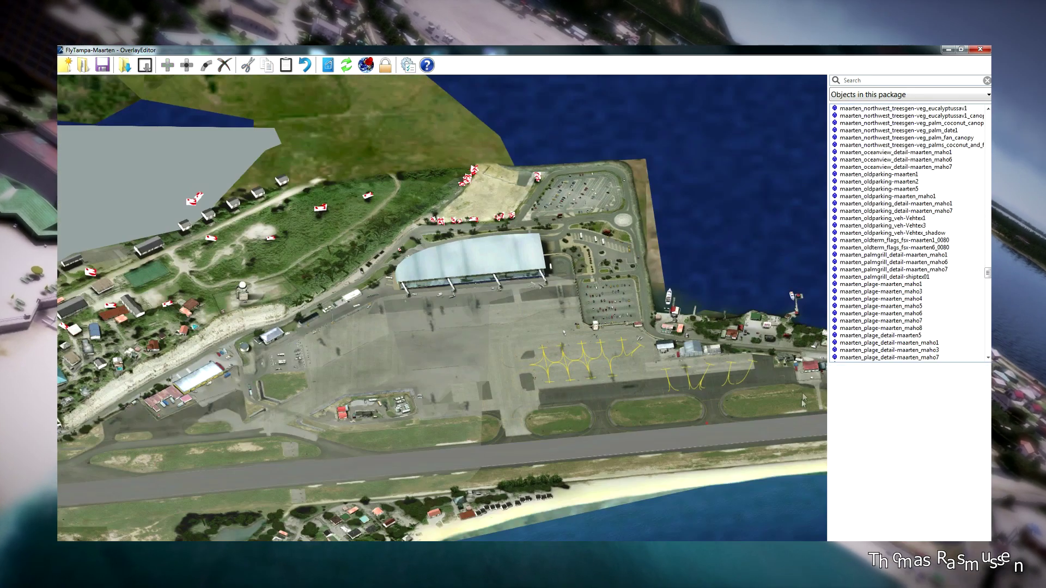
{"action": "middle_click_drag", "start_coordinate": [259, 223], "coordinate": [454, 309]}
{"action": "scroll", "coordinate": [453, 309], "scroll_direction": "up", "scroll_amount": 3}
{"action": "left_click", "coordinate": [455, 311]}
{"action": "left_click", "coordinate": [533, 453]}
{"action": "scroll", "coordinate": [533, 453], "scroll_direction": "down", "scroll_amount": 4}
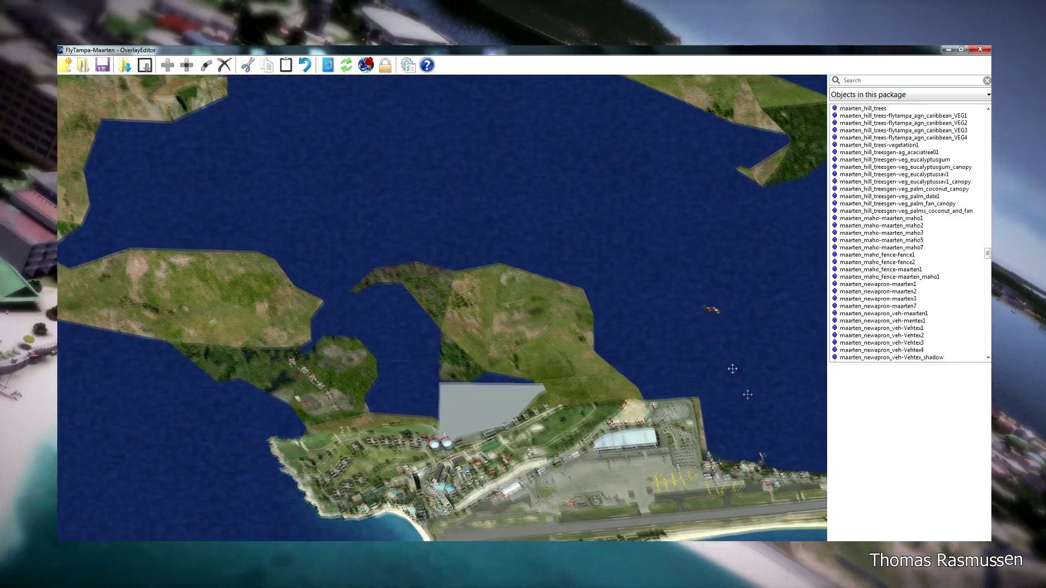
Delete the first maarten_southwest_treesgen markers among the houses between the beach and the runway's east end
{"action": "middle_click_drag", "start_coordinate": [736, 374], "coordinate": [352, 156]}
{"action": "scroll", "coordinate": [704, 342], "scroll_direction": "up", "scroll_amount": 3}
{"action": "left_click", "coordinate": [702, 344]}
{"action": "key", "text": "Delete"}
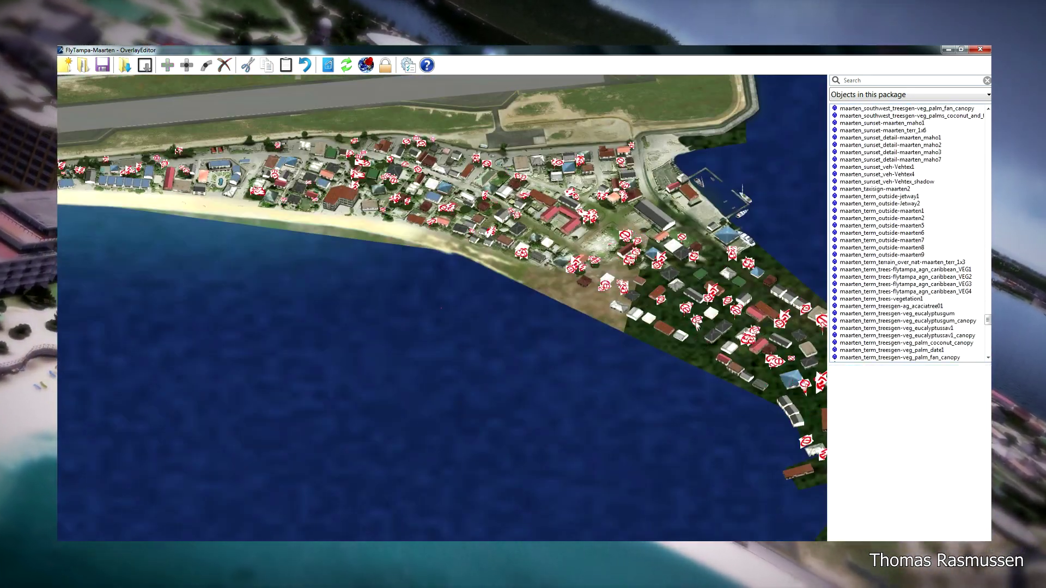
{"action": "left_click", "coordinate": [576, 266]}
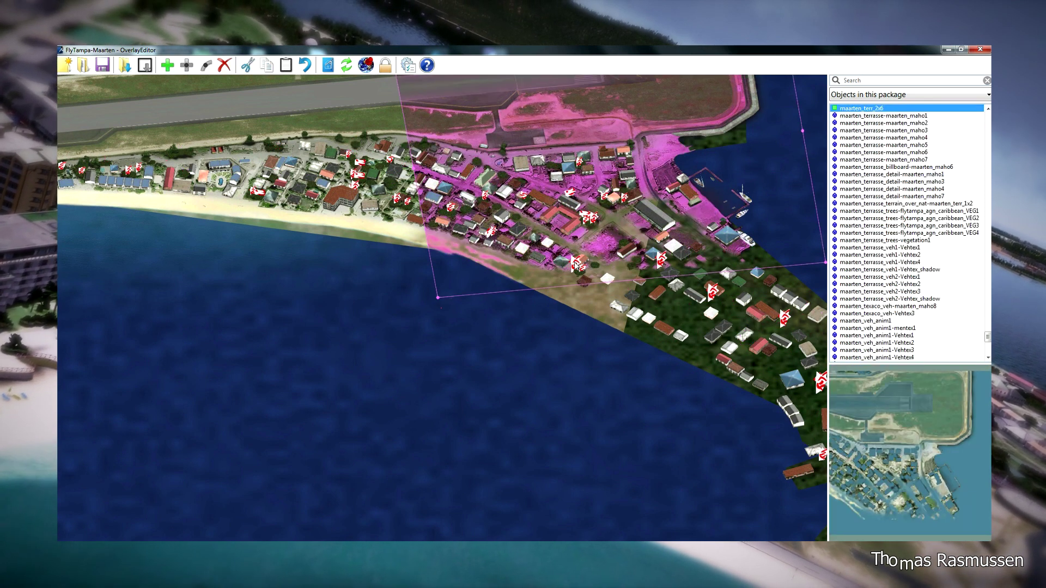
Delete the rest of the maarten_southwest_treesgen markers in the housing area along the eastern beach
{"action": "left_click", "coordinate": [397, 199]}
{"action": "left_click", "coordinate": [397, 199]}
{"action": "key", "text": "Delete"}
{"action": "left_click", "coordinate": [260, 194]}
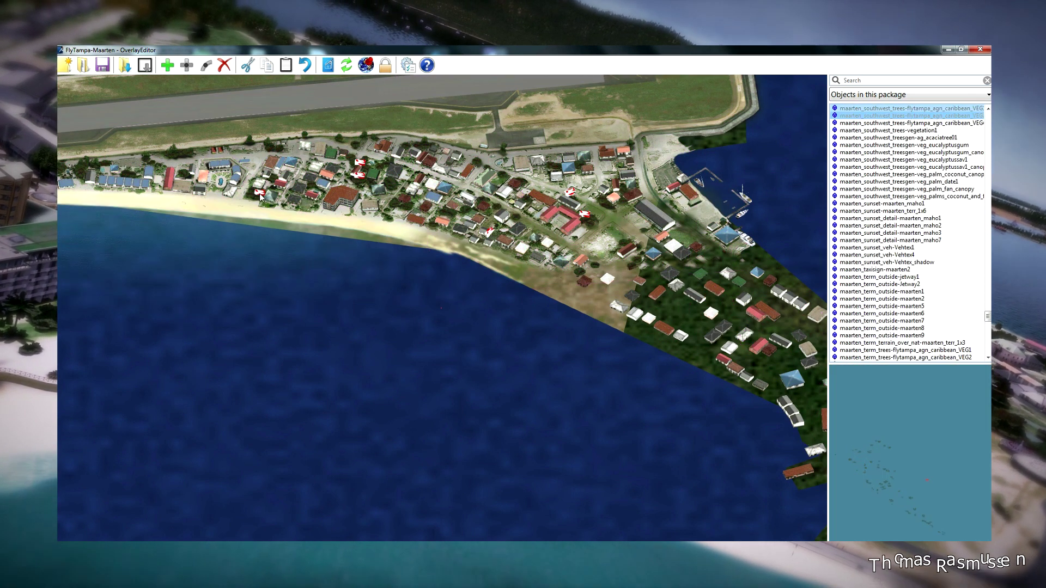
{"action": "left_click", "coordinate": [465, 290]}
Delete the first overlapping maarten_term_treesgen markers at the southwest corner of the sandy lot north of the terminal
{"action": "scroll", "coordinate": [466, 290], "scroll_direction": "down", "scroll_amount": 5}
{"action": "scroll", "coordinate": [315, 322], "scroll_direction": "up", "scroll_amount": 6}
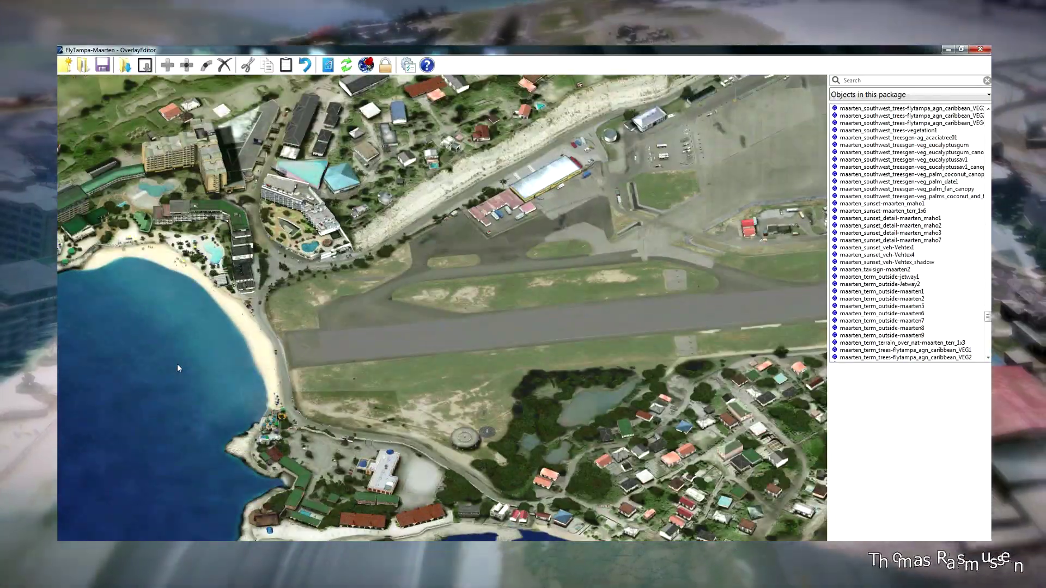
{"action": "key", "text": "Up"}
{"action": "key", "text": "Left"}
{"action": "key", "text": "Right"}
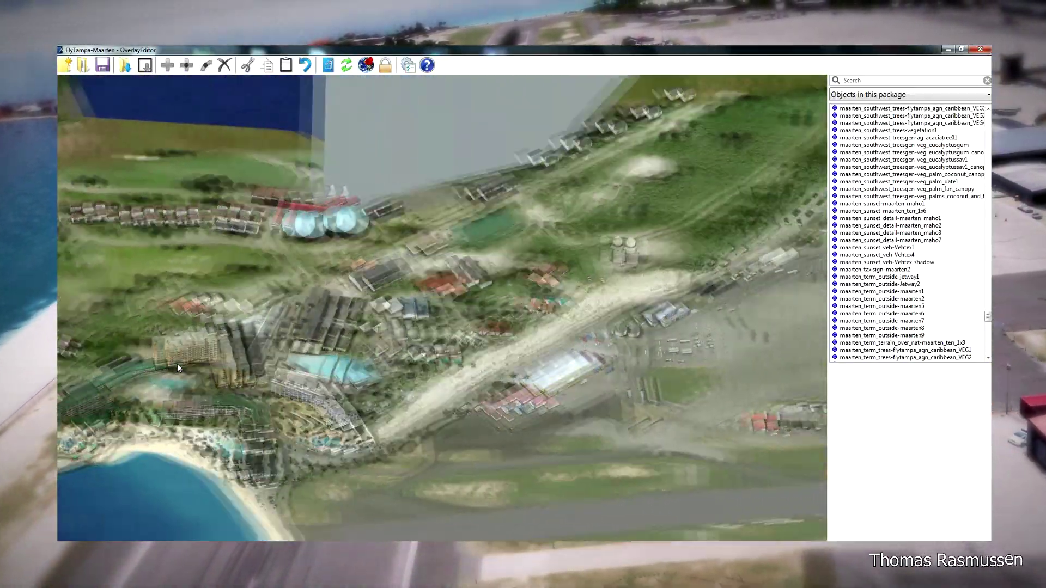
{"action": "key", "text": "Right"}
{"action": "key", "text": "Up"}
{"action": "left_click", "coordinate": [336, 211]}
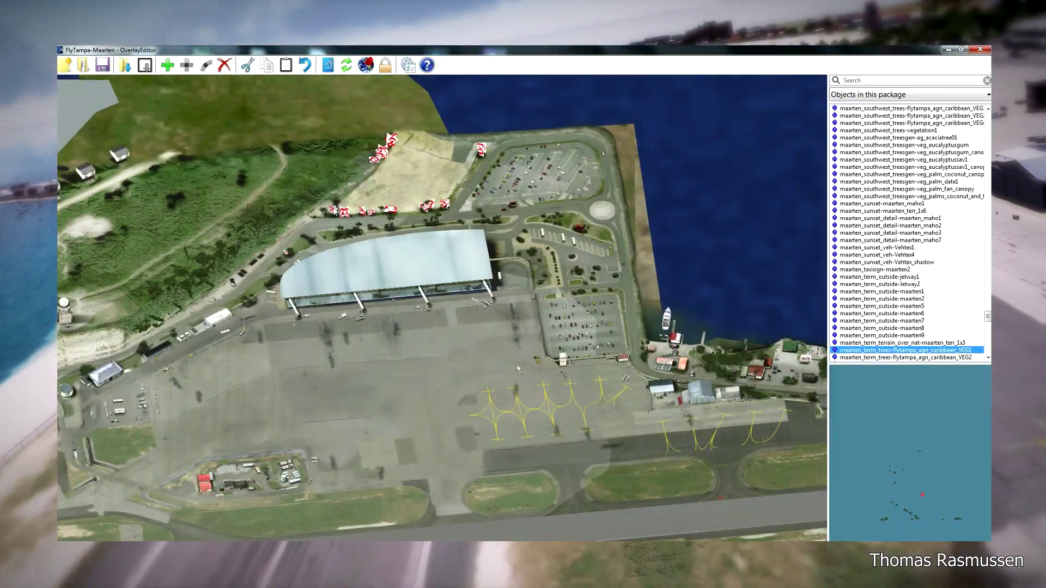
{"action": "left_click", "coordinate": [336, 212]}
{"action": "key", "text": "Delete"}
{"action": "left_click", "coordinate": [335, 211]}
{"action": "key", "text": "Delete"}
{"action": "left_click", "coordinate": [336, 212]}
{"action": "key", "text": "Delete"}
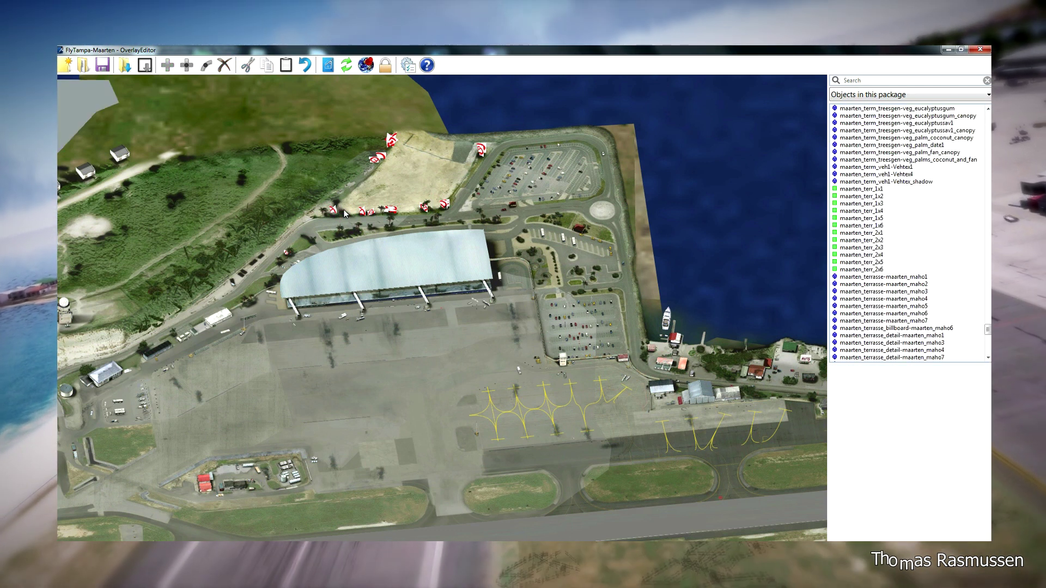
Delete further maarten_term_treesgen markers along the road between the terminal and the western part of the sandy lot
{"action": "left_click", "coordinate": [336, 212]}
{"action": "key", "text": "Delete"}
{"action": "left_click", "coordinate": [335, 211]}
{"action": "left_click", "coordinate": [354, 212]}
{"action": "left_click", "coordinate": [371, 213]}
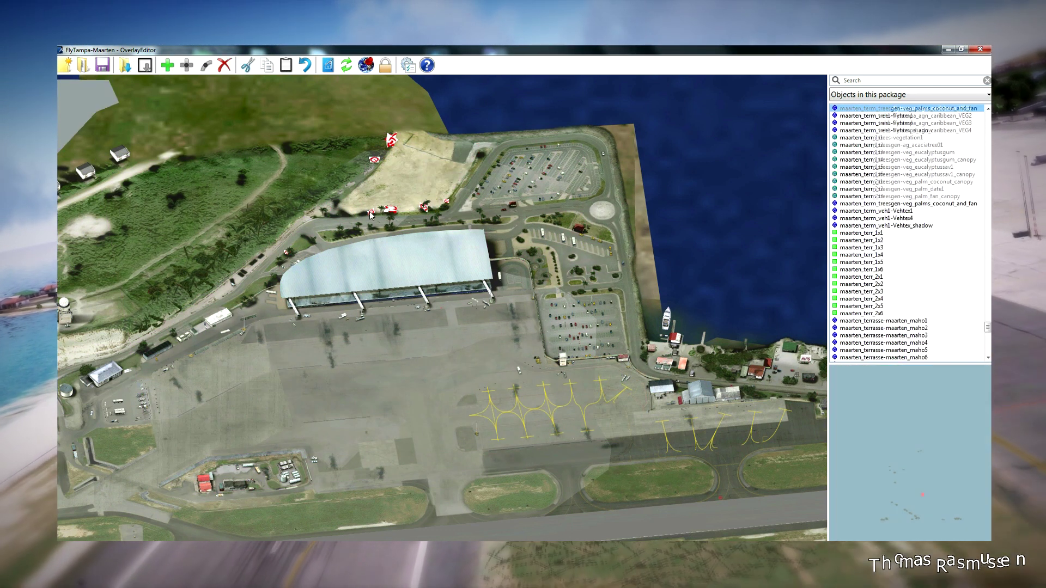
{"action": "left_click", "coordinate": [371, 212]}
{"action": "key", "text": "Delete"}
Delete the last maarten_term_treesgen markers on the sandy lot's south edge and at its north corner
{"action": "left_click", "coordinate": [392, 209]}
{"action": "left_click", "coordinate": [392, 209]}
{"action": "left_click", "coordinate": [392, 209]}
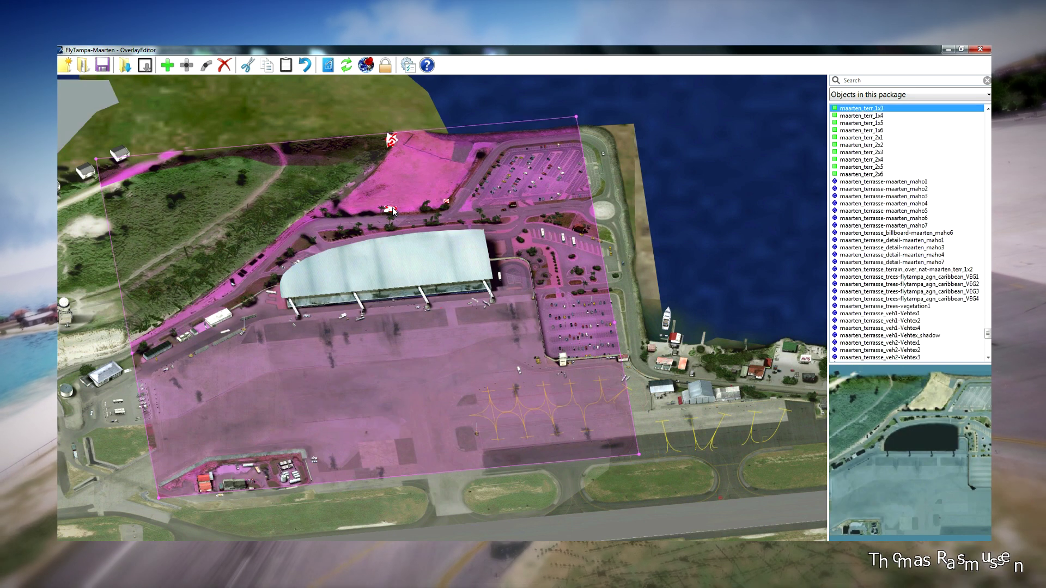
{"action": "left_click", "coordinate": [393, 208]}
{"action": "key", "text": "Delete"}
{"action": "left_click", "coordinate": [391, 140]}
{"action": "key", "text": "Delete"}
{"action": "scroll", "coordinate": [442, 308], "scroll_direction": "down", "scroll_amount": 6}
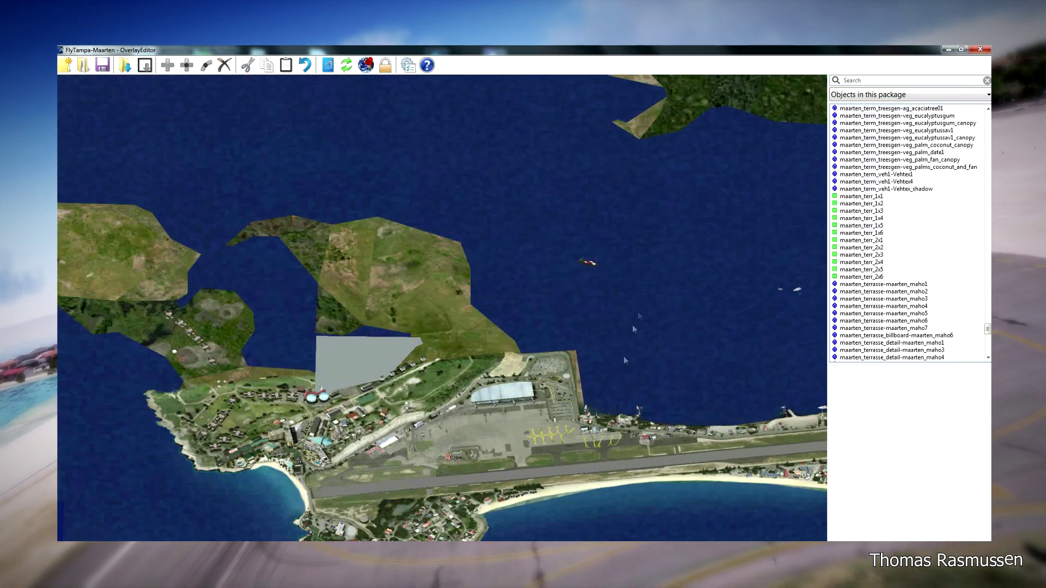
Go to the airport TNCS - Saba/Juancho Yrausquin and dismiss the texture notice
{"action": "left_click", "coordinate": [328, 65]}
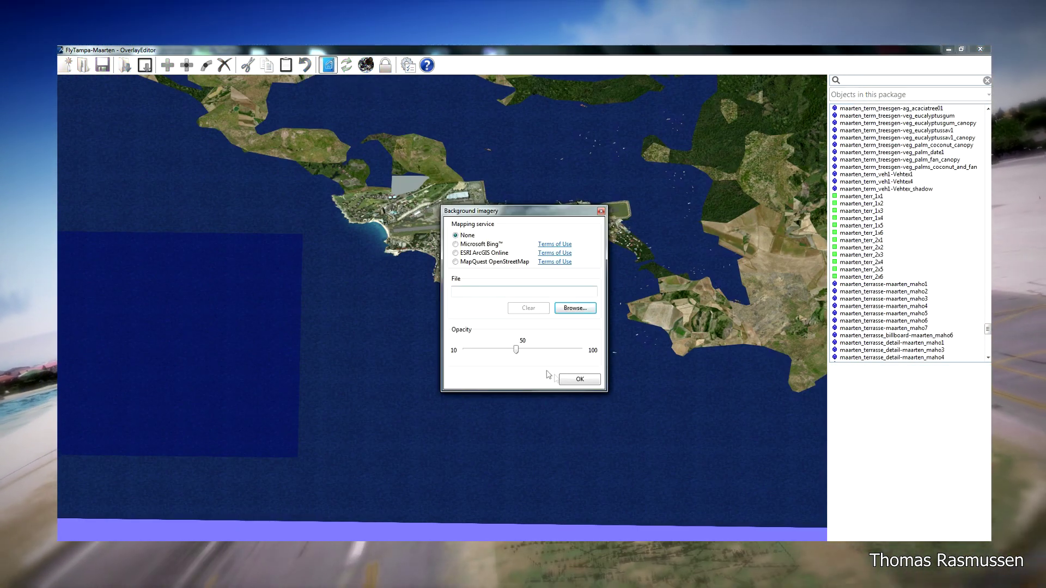
{"action": "left_click", "coordinate": [601, 211]}
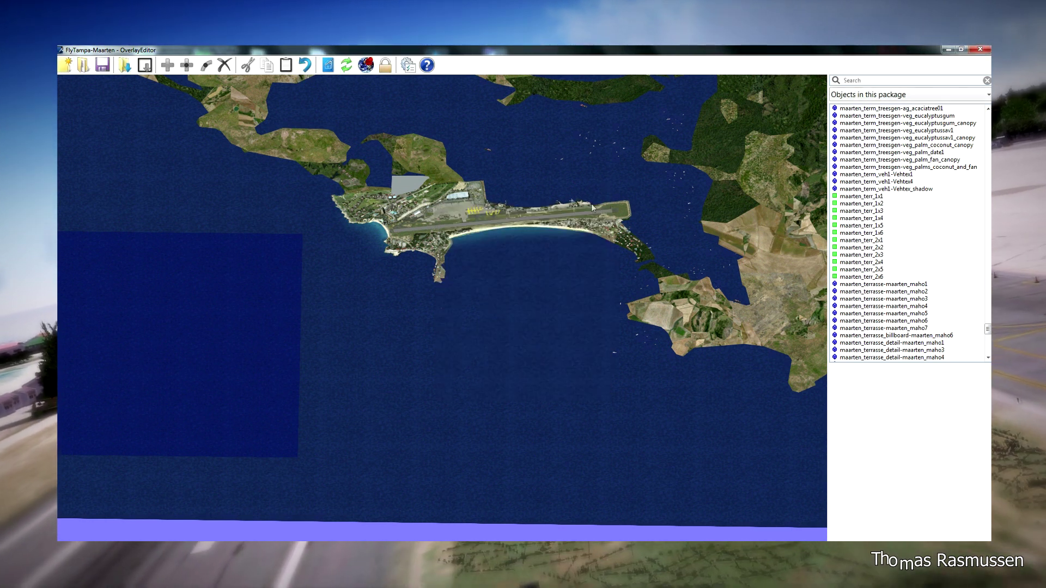
{"action": "left_click", "coordinate": [366, 66]}
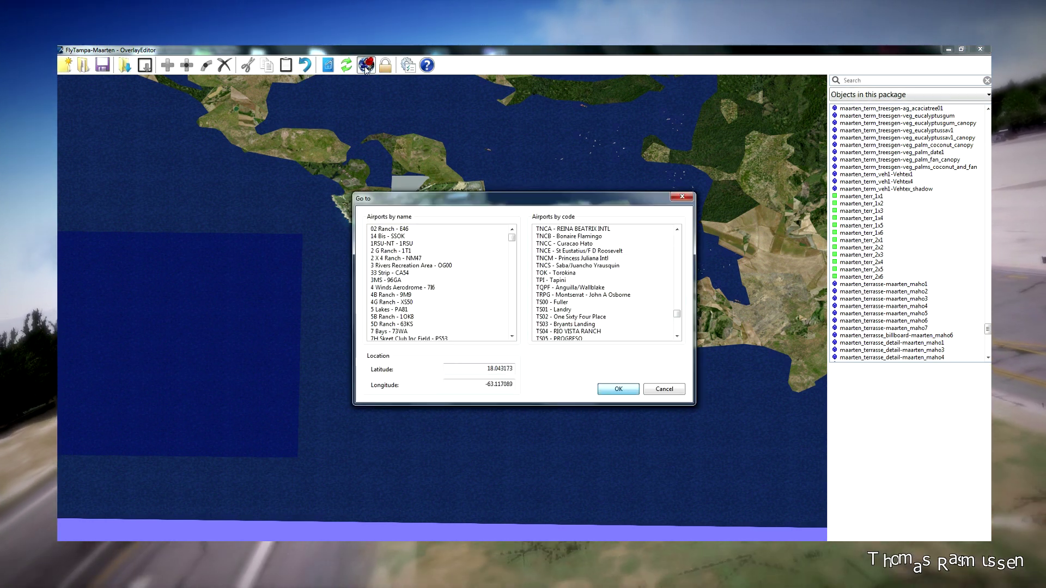
{"action": "left_click", "coordinate": [560, 273]}
{"action": "left_click", "coordinate": [578, 266]}
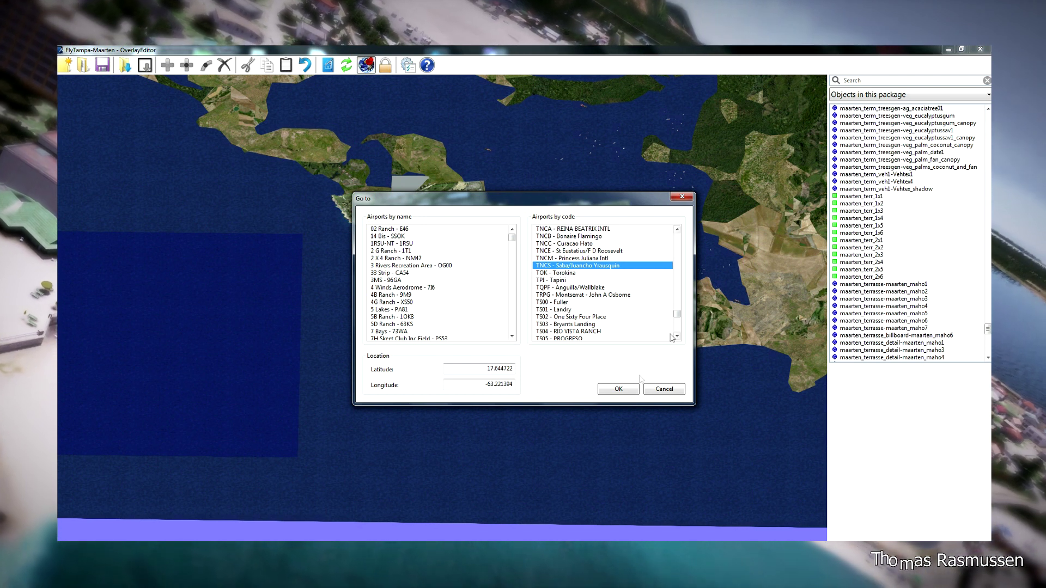
{"action": "left_click", "coordinate": [618, 389]}
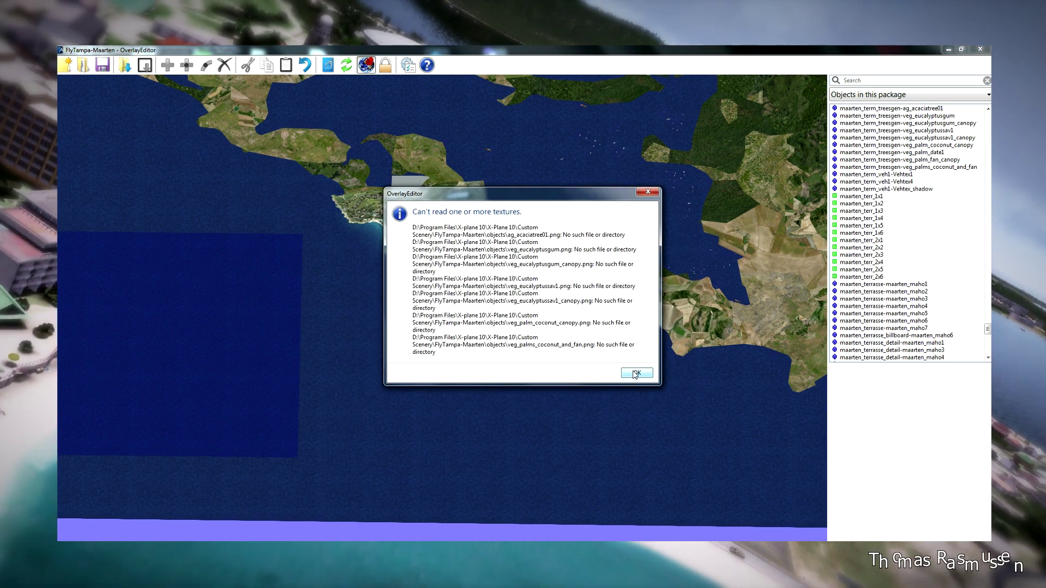
{"action": "left_click", "coordinate": [634, 367]}
Delete saba_treesgen-ag_acaciatree01 and the lower missing-tree markers beside the western end of Saba's winding road
{"action": "scroll", "coordinate": [433, 315], "scroll_direction": "up", "scroll_amount": 10}
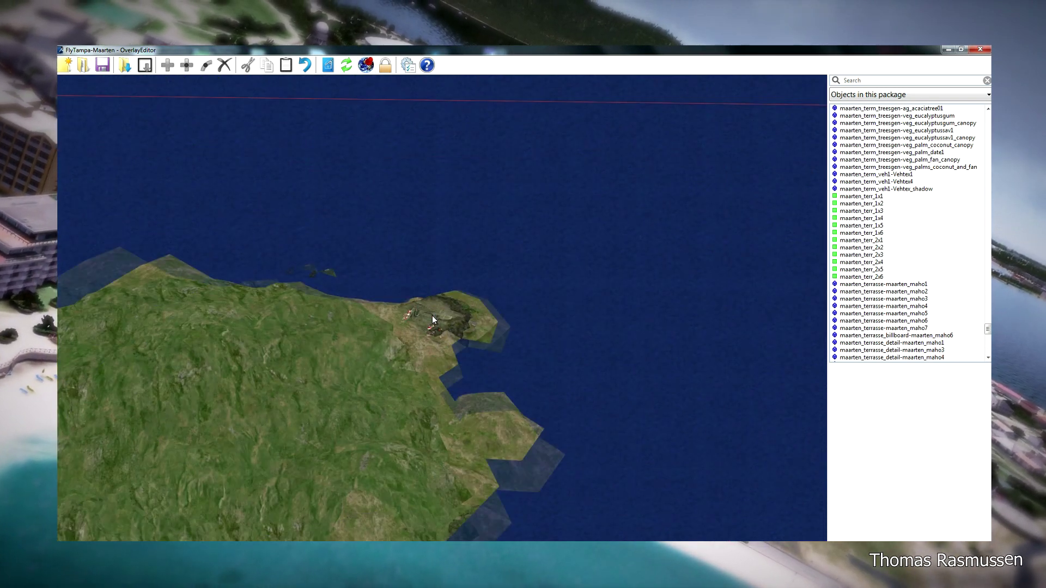
{"action": "scroll", "coordinate": [438, 395], "scroll_direction": "down", "scroll_amount": 3}
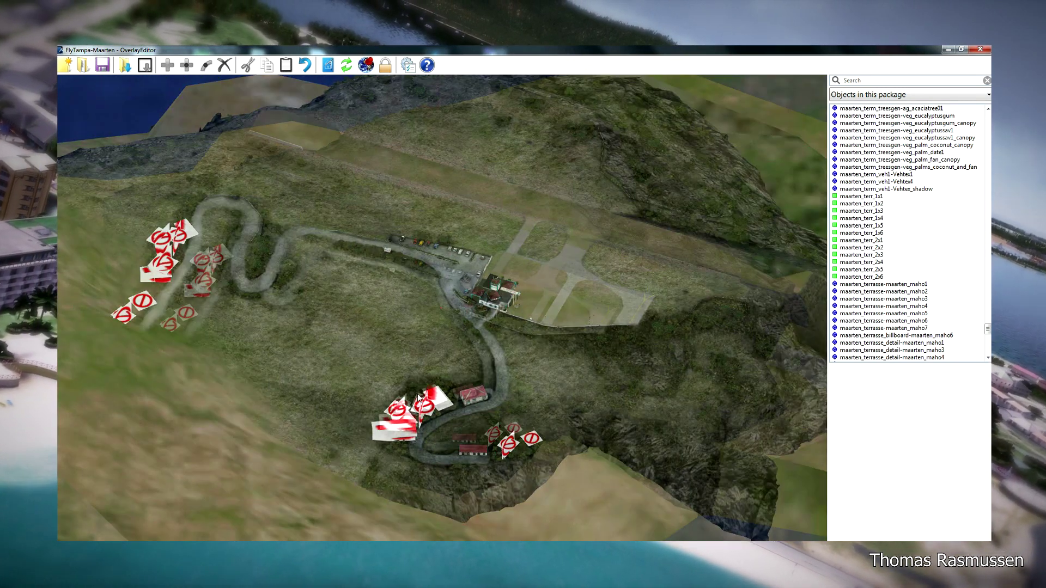
{"action": "left_click", "coordinate": [206, 289]}
{"action": "left_click", "coordinate": [205, 288]}
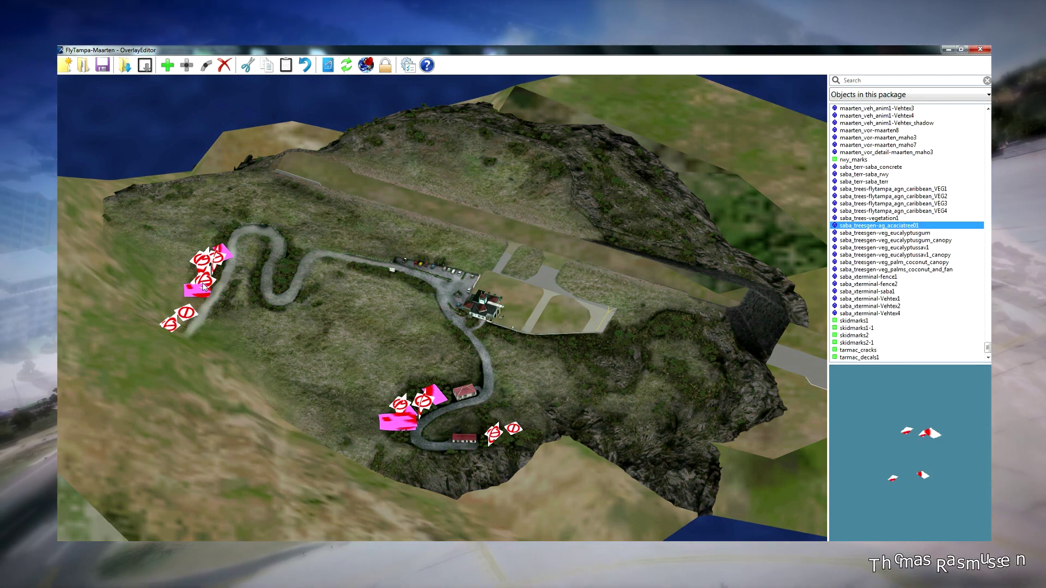
{"action": "left_click", "coordinate": [205, 286]}
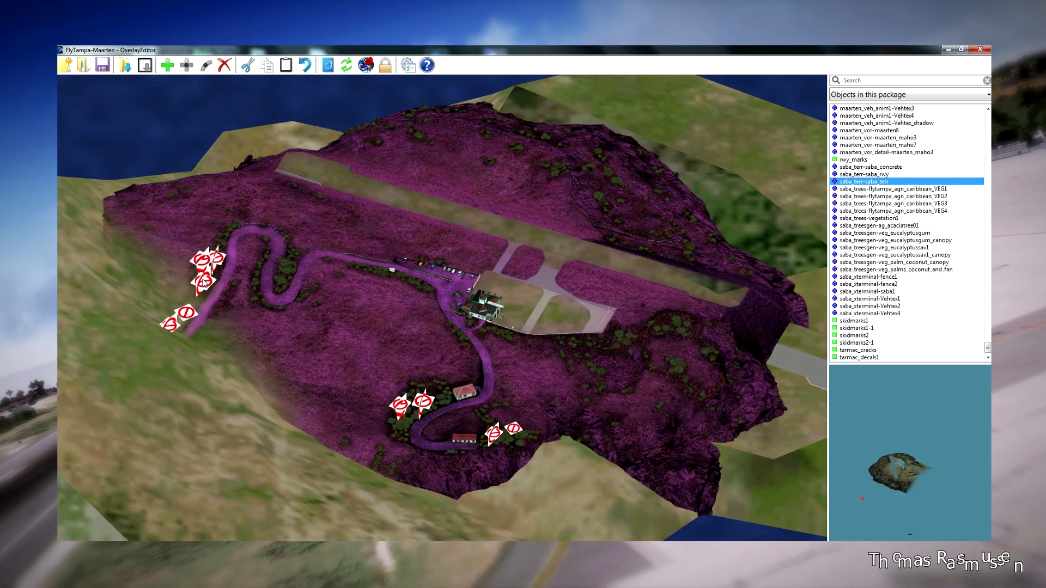
{"action": "left_click", "coordinate": [203, 281]}
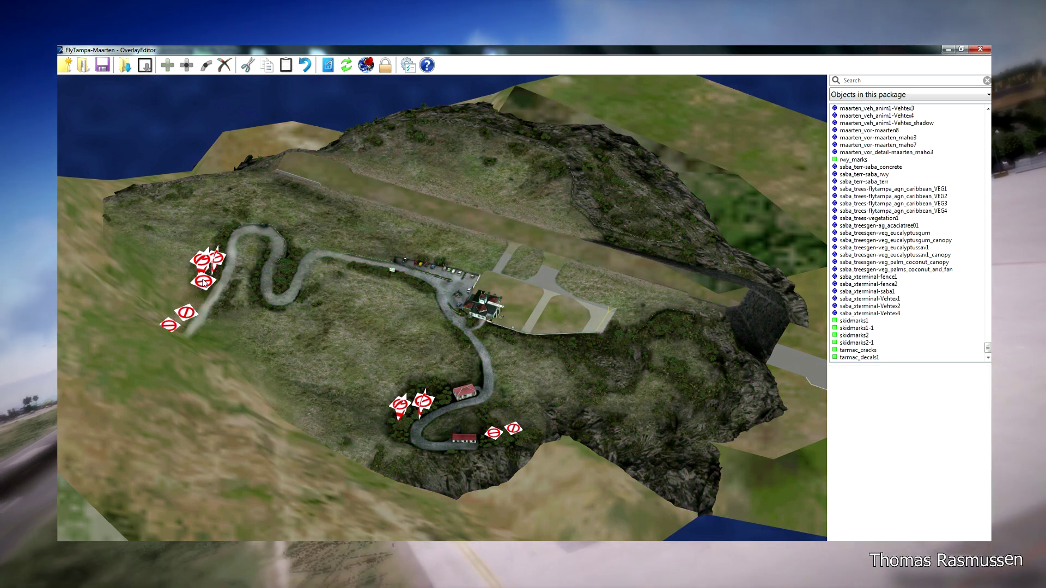
{"action": "left_click", "coordinate": [204, 281]}
{"action": "left_click", "coordinate": [204, 282]}
{"action": "key", "text": "Delete"}
Delete the remaining overlapping missing-tree markers beside the upper bend of Saba's western road
{"action": "left_click", "coordinate": [203, 265]}
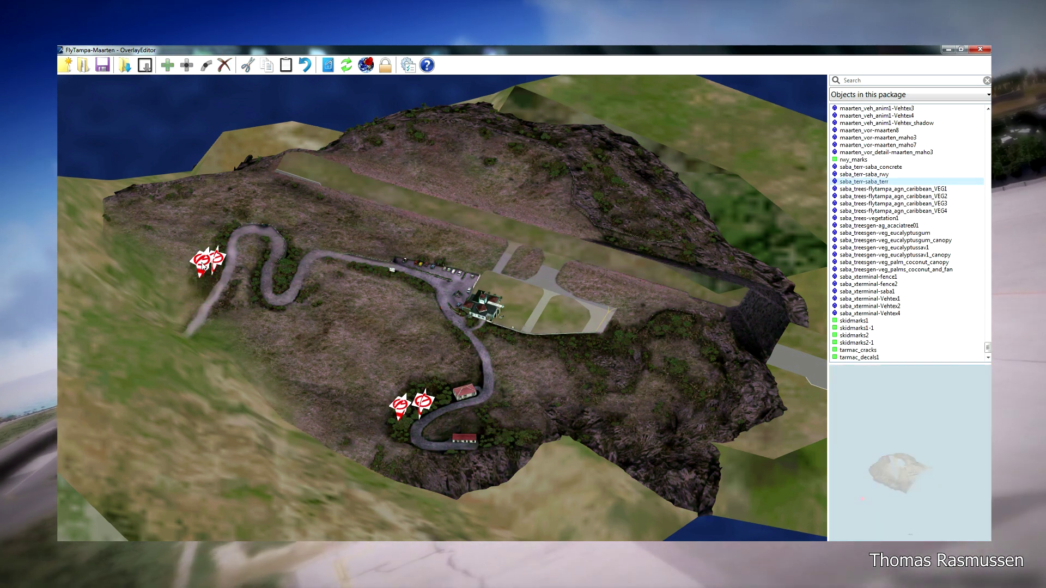
{"action": "left_click", "coordinate": [204, 266]}
{"action": "left_click", "coordinate": [206, 267]}
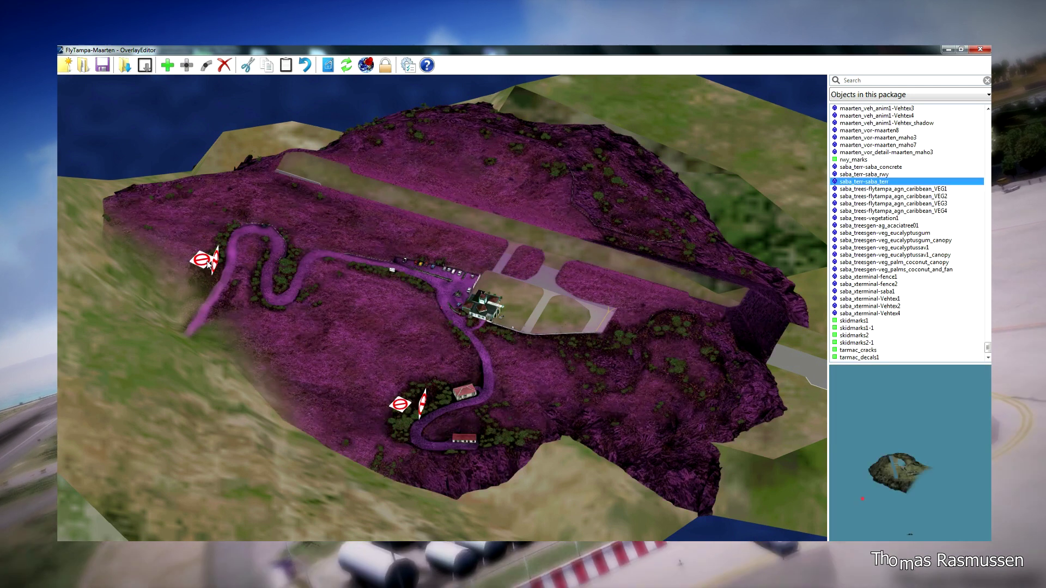
{"action": "left_click", "coordinate": [217, 263]}
{"action": "left_click", "coordinate": [216, 263]}
{"action": "left_click", "coordinate": [216, 263]}
{"action": "key", "text": "Delete"}
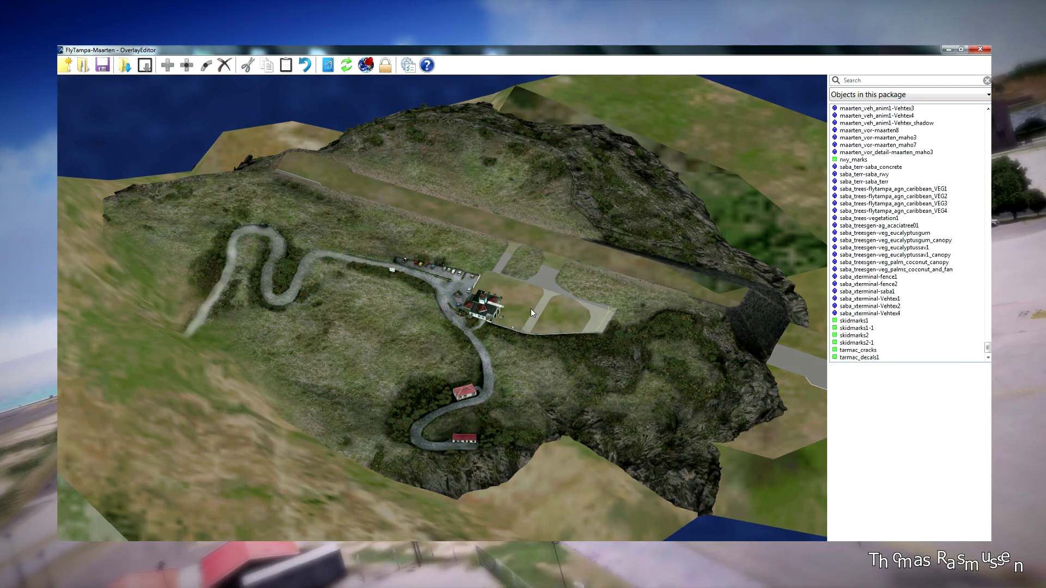
Identify Saba's terrain and runway objects by inspecting saba_terr-saba_terr and saba_terr-saba_rwy in the package
{"action": "left_click", "coordinate": [647, 346]}
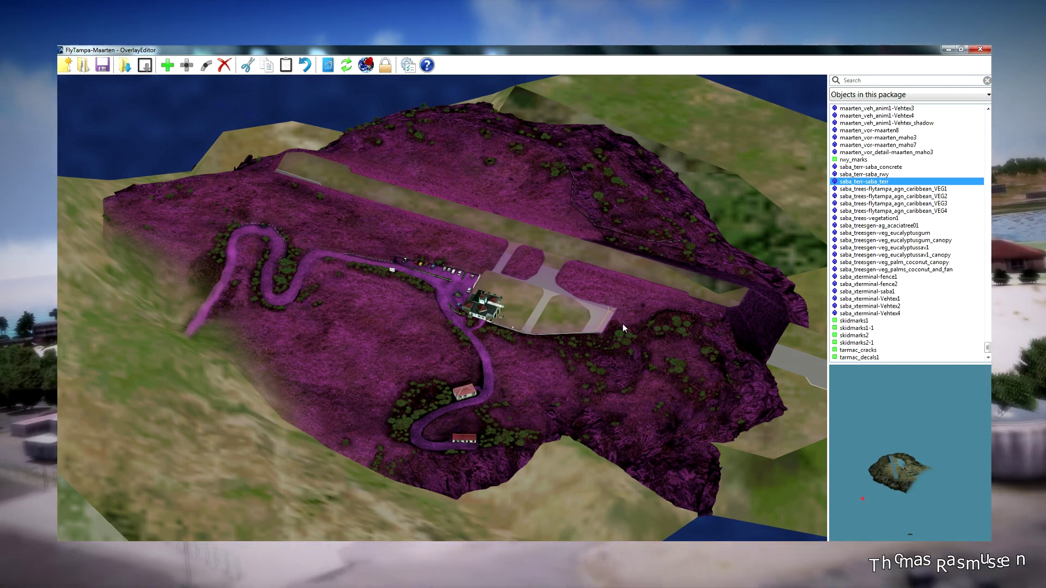
{"action": "left_click", "coordinate": [882, 175]}
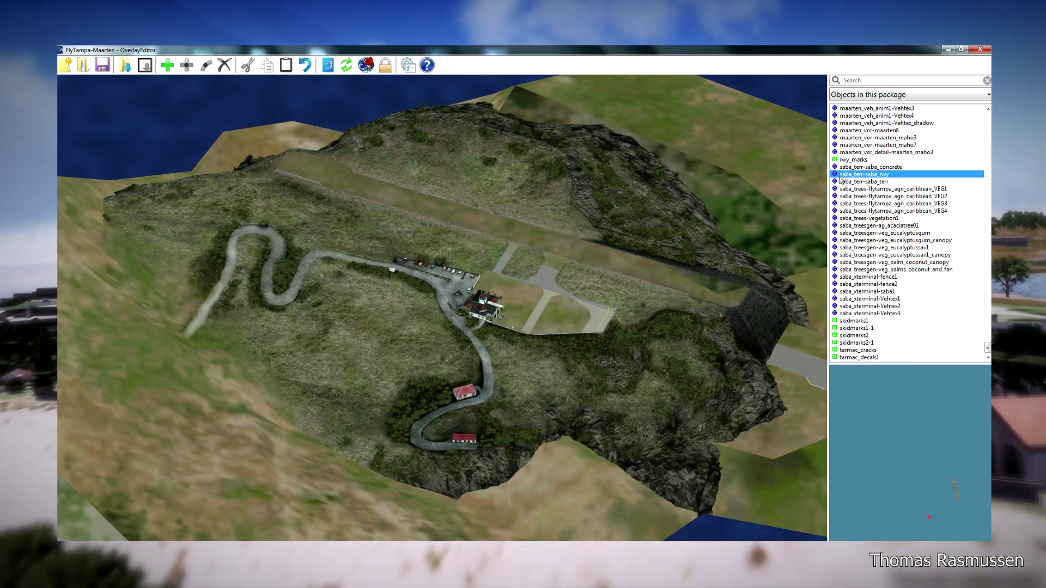
{"action": "left_click", "coordinate": [854, 181]}
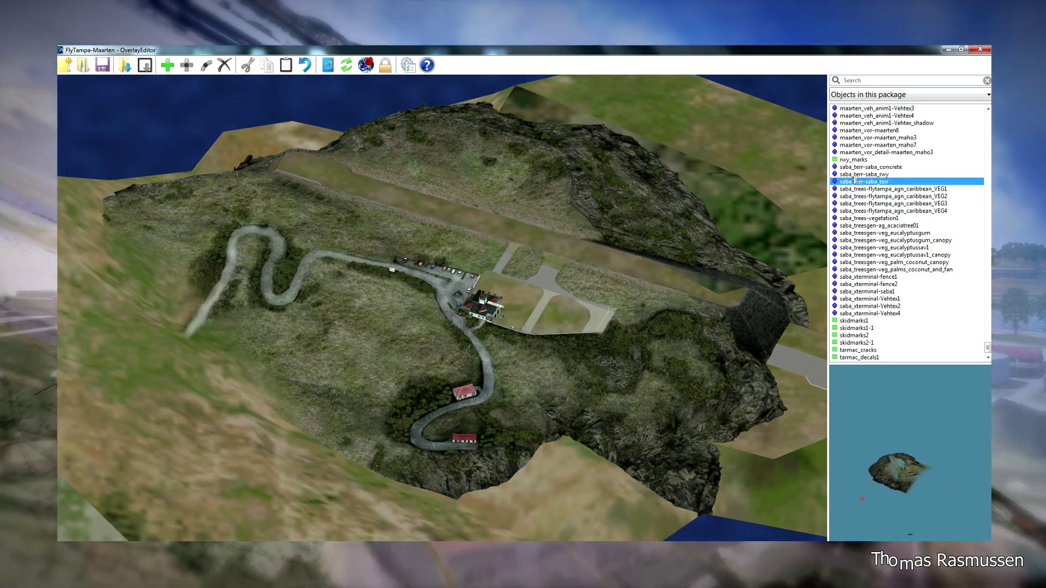
{"action": "left_click", "coordinate": [859, 175]}
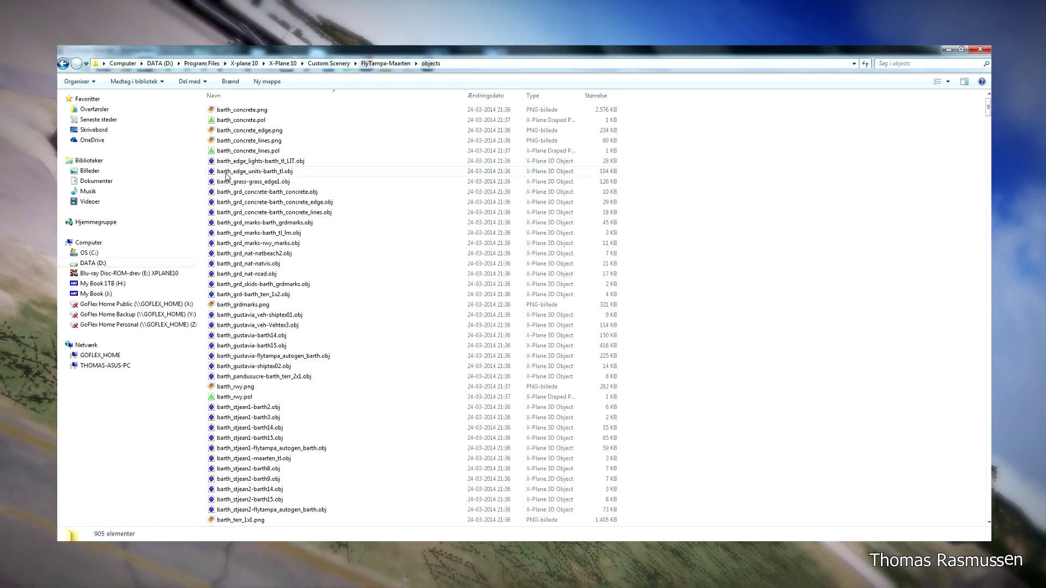
Locate saba_terr-saba_rwy.obj and saba_terr-saba_terr.obj in the FlyTampa-Maarten objects folder in Windows Explorer
{"action": "left_click", "coordinate": [263, 214]}
{"action": "key", "text": "s"}
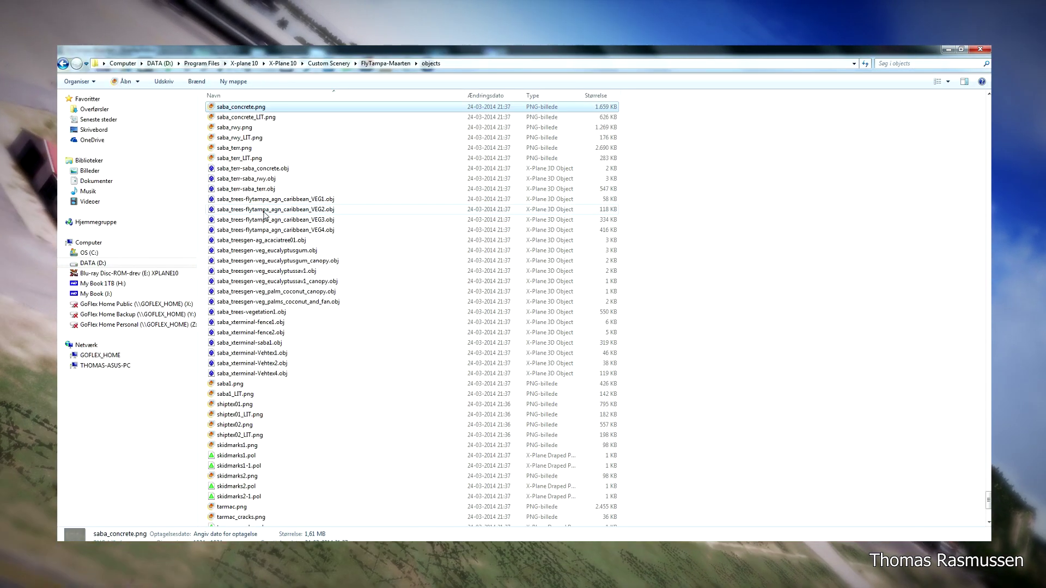
{"action": "left_click", "coordinate": [261, 180]}
{"action": "left_click", "coordinate": [261, 189], "text": "shift"}
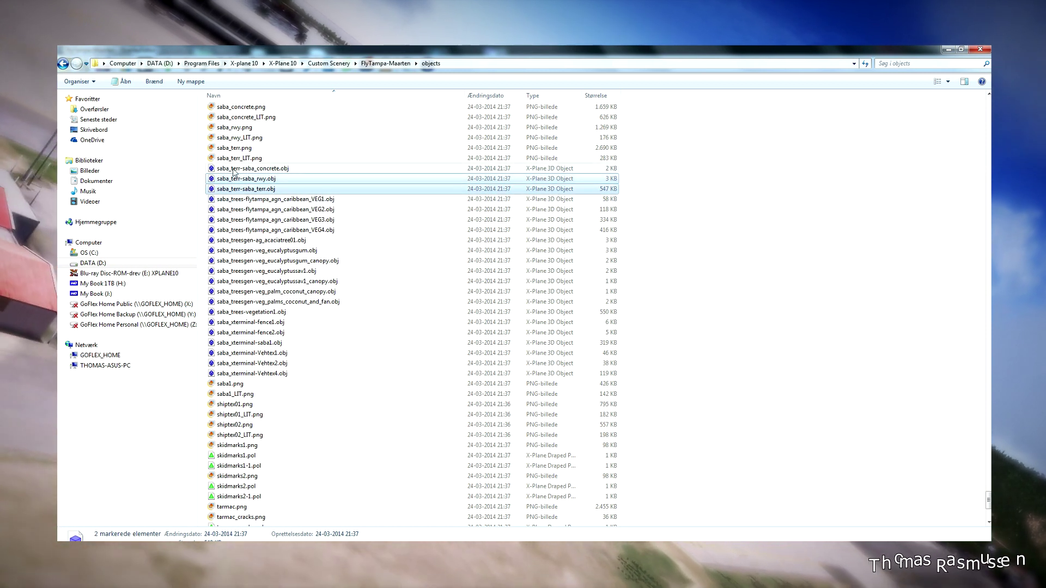
{"action": "left_click", "coordinate": [265, 200]}
Open saba_terr-saba_rwy.obj in Notepad (Notesblok) and maximize the window
{"action": "left_click", "coordinate": [270, 180]}
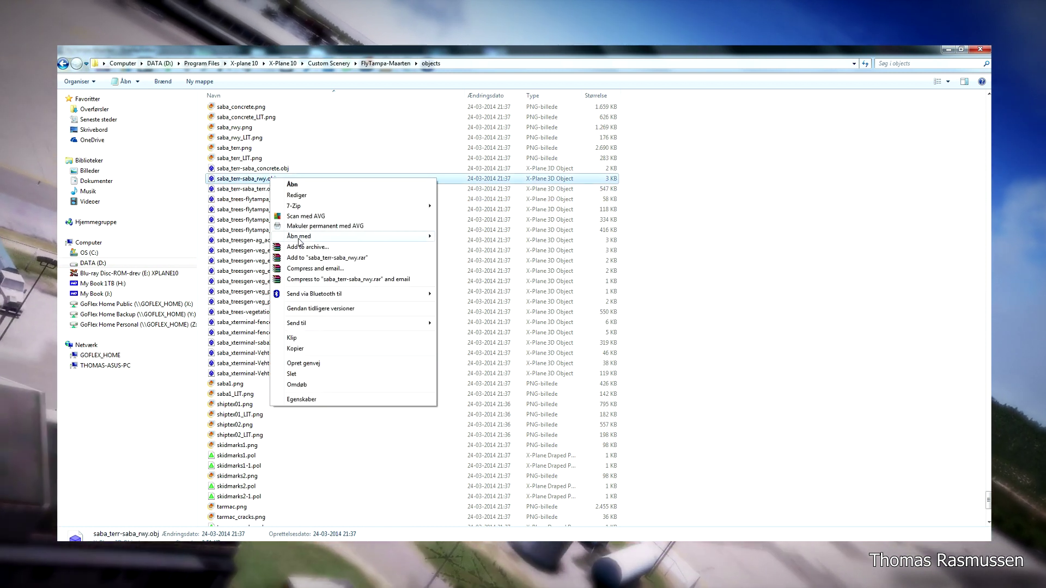
{"action": "mouse_move", "coordinate": [298, 240]}
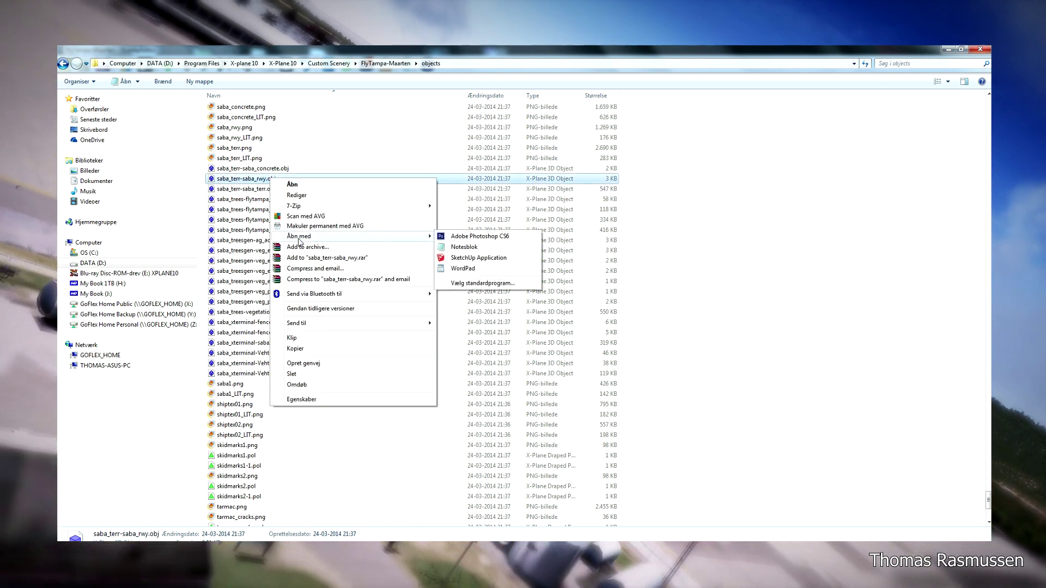
{"action": "left_click", "coordinate": [458, 248]}
{"action": "left_click_drag", "start_coordinate": [658, 255], "coordinate": [490, 155]}
{"action": "left_click", "coordinate": [664, 151]}
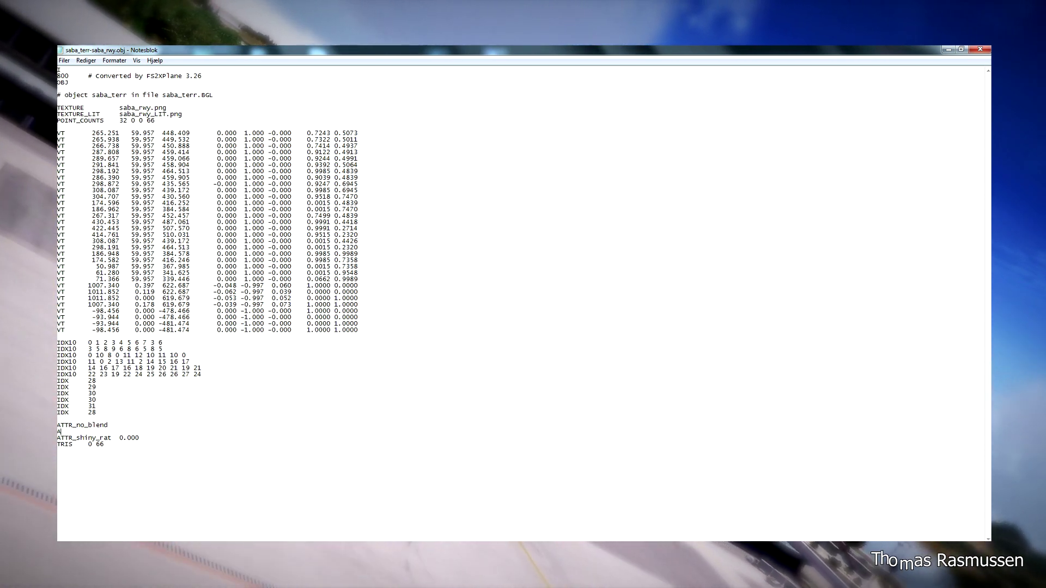
Add the line ATTR_Hard below ATTR_no_blend in saba_terr-saba_rwy.obj, then save and close the file
{"action": "type", "text": "ATTR_Hard"}
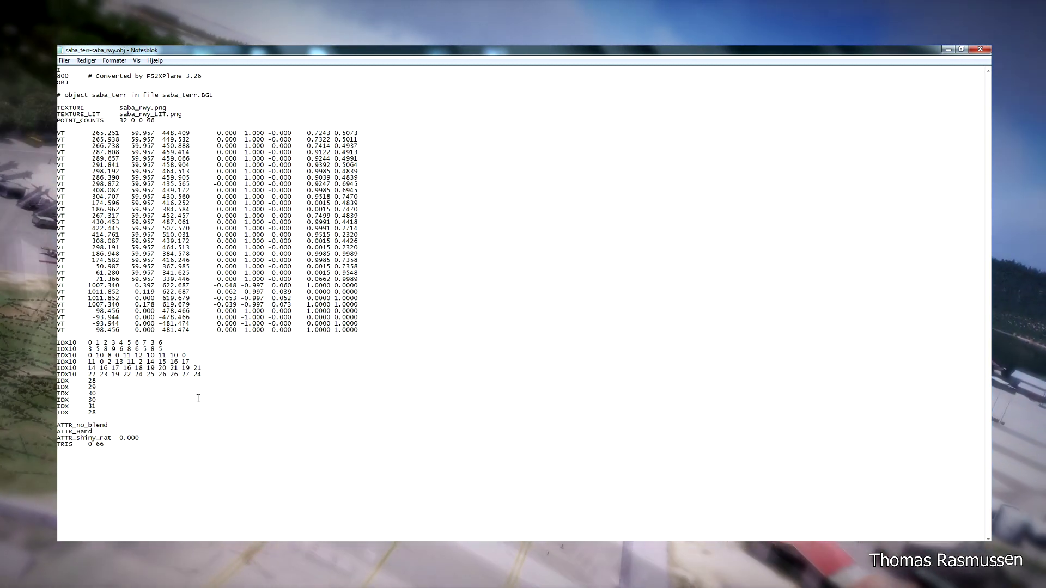
{"action": "left_click", "coordinate": [68, 60]}
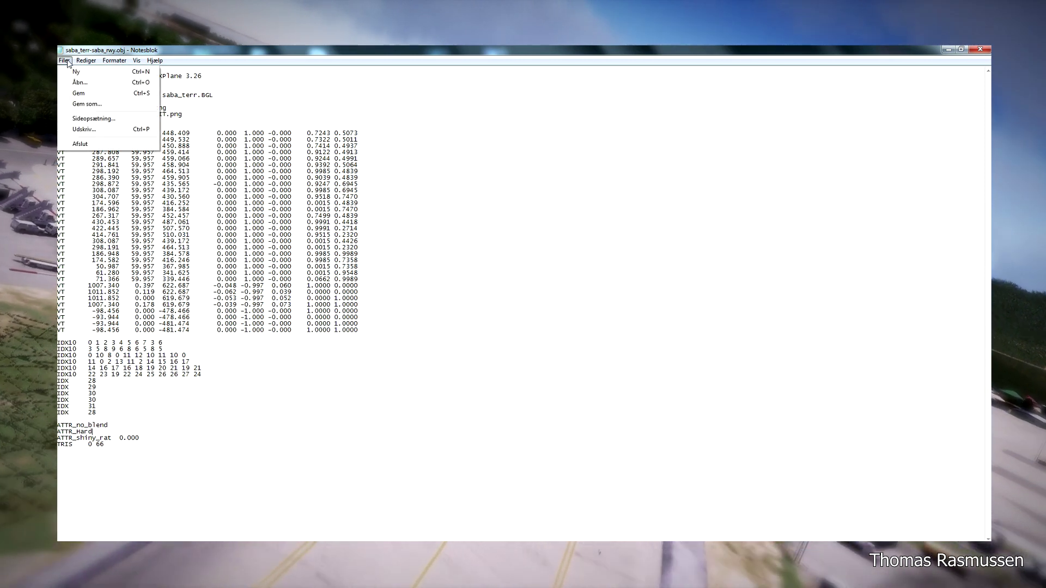
{"action": "left_click", "coordinate": [86, 94]}
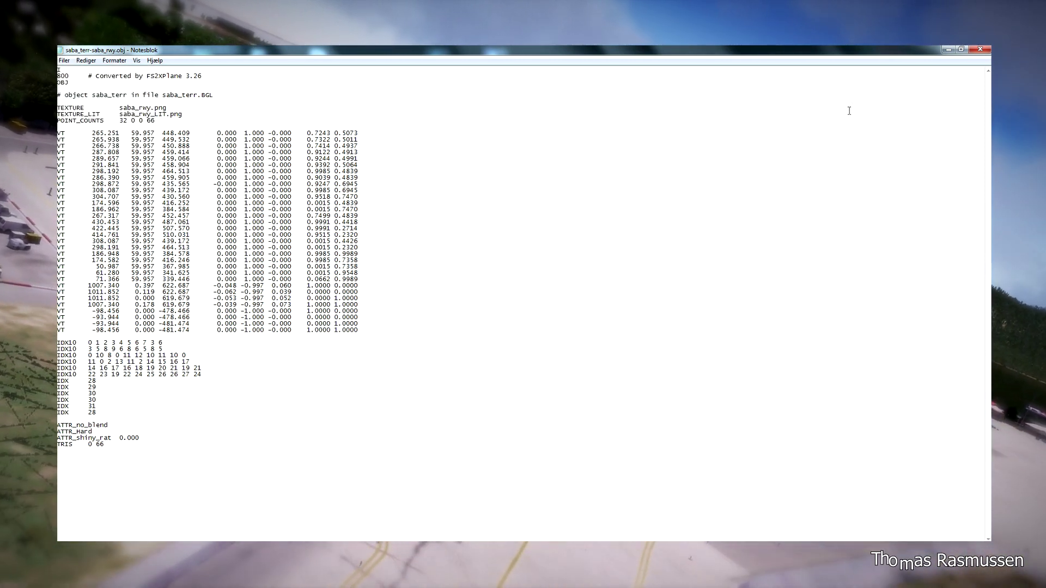
{"action": "left_click", "coordinate": [978, 50]}
Open saba_terr-saba_terr.obj in Notepad (Notesblok) and maximize the window
{"action": "left_click", "coordinate": [267, 190]}
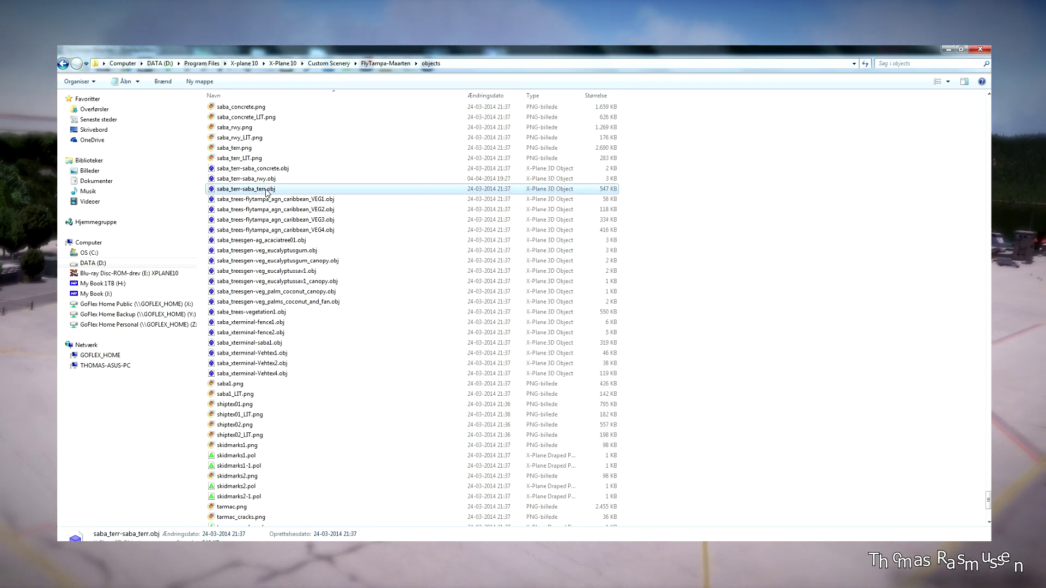
{"action": "right_click", "coordinate": [267, 192]}
{"action": "mouse_move", "coordinate": [326, 247]}
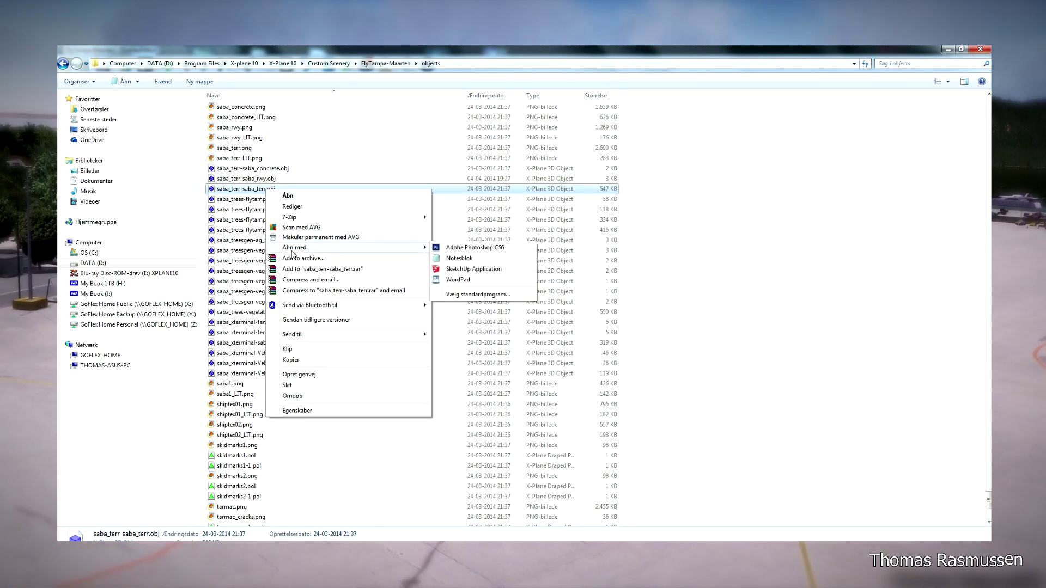
{"action": "left_click", "coordinate": [459, 258]}
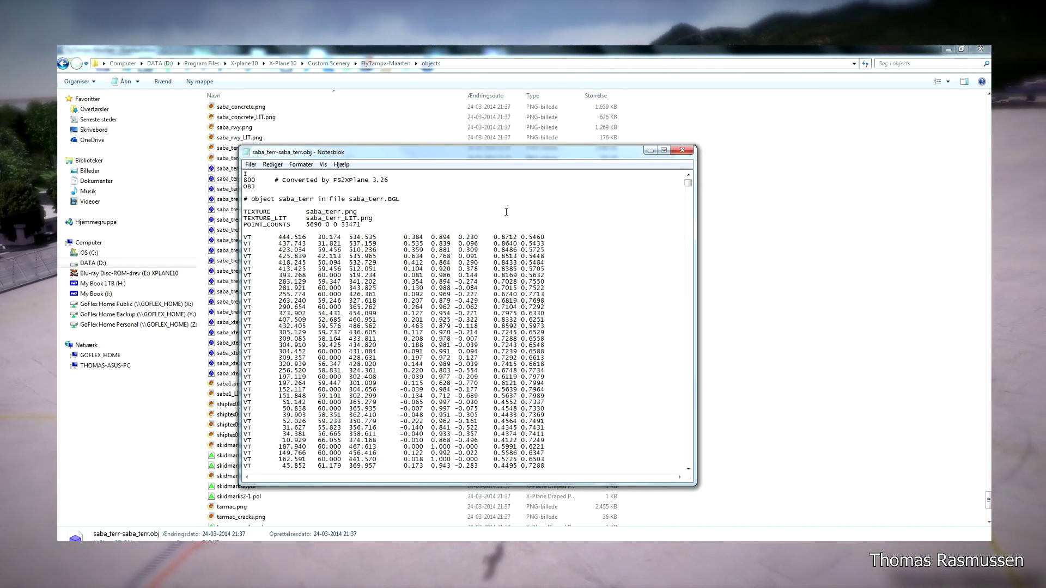
{"action": "left_click", "coordinate": [663, 152]}
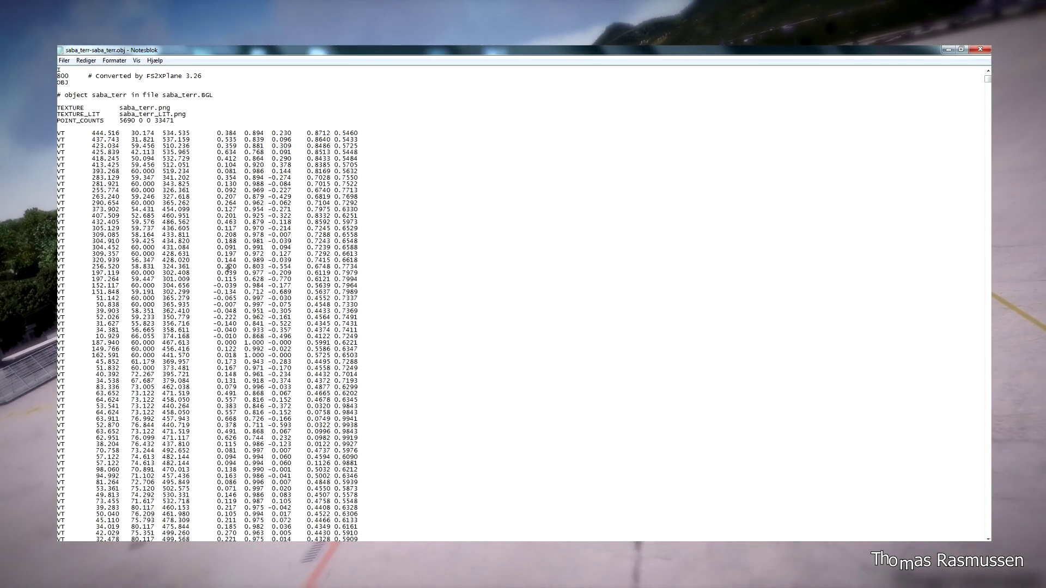
Set ATTR_shiny_rat to 0.000 at the end of saba_terr-saba_terr.obj
{"action": "scroll", "coordinate": [229, 279], "scroll_direction": "down", "scroll_amount": 9}
{"action": "scroll", "coordinate": [230, 279], "scroll_direction": "down", "scroll_amount": 15}
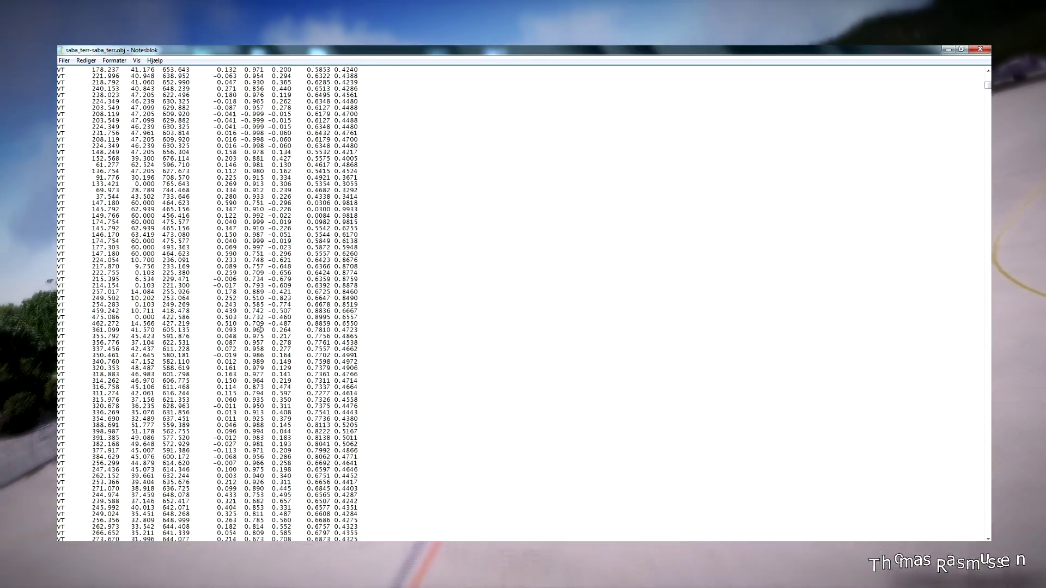
{"action": "scroll", "coordinate": [633, 308], "scroll_direction": "down", "scroll_amount": 10}
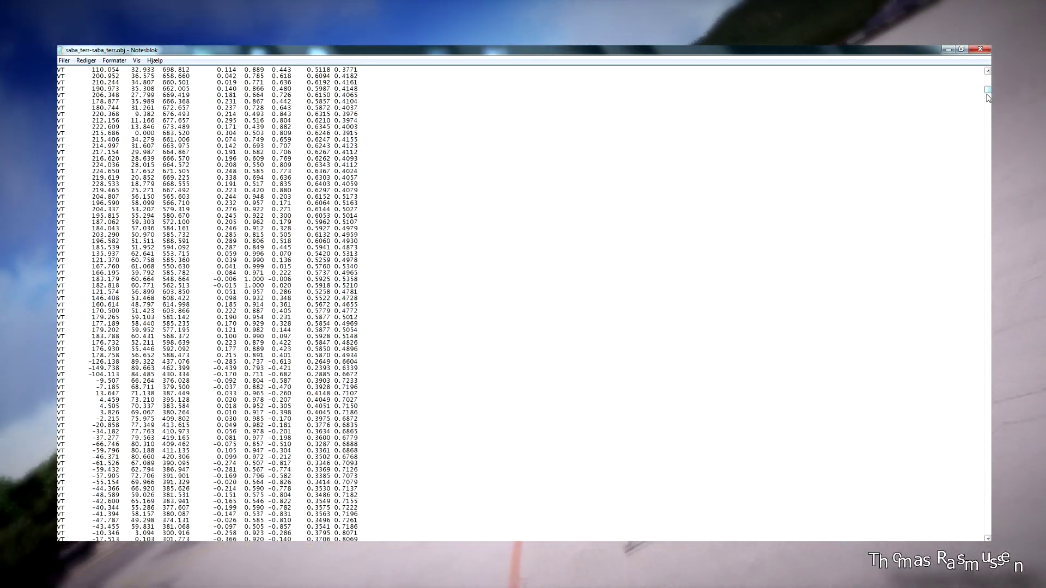
{"action": "left_click_drag", "start_coordinate": [988, 103], "coordinate": [987, 529]}
{"action": "scroll", "coordinate": [86, 520], "scroll_direction": "down", "scroll_amount": 10}
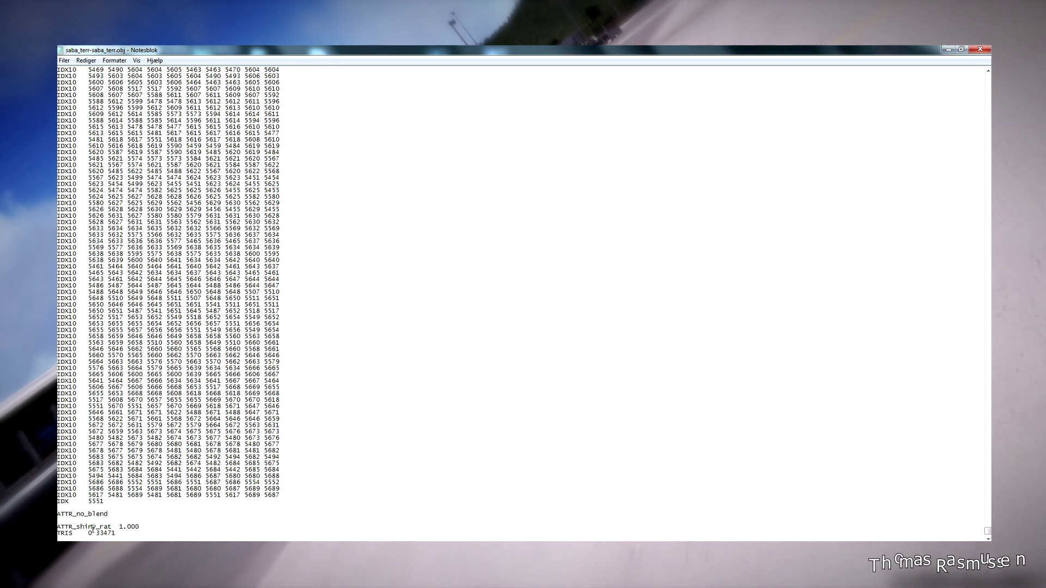
{"action": "left_click", "coordinate": [123, 527]}
{"action": "key", "text": "BackSpace"}
{"action": "type", "text": "0"}
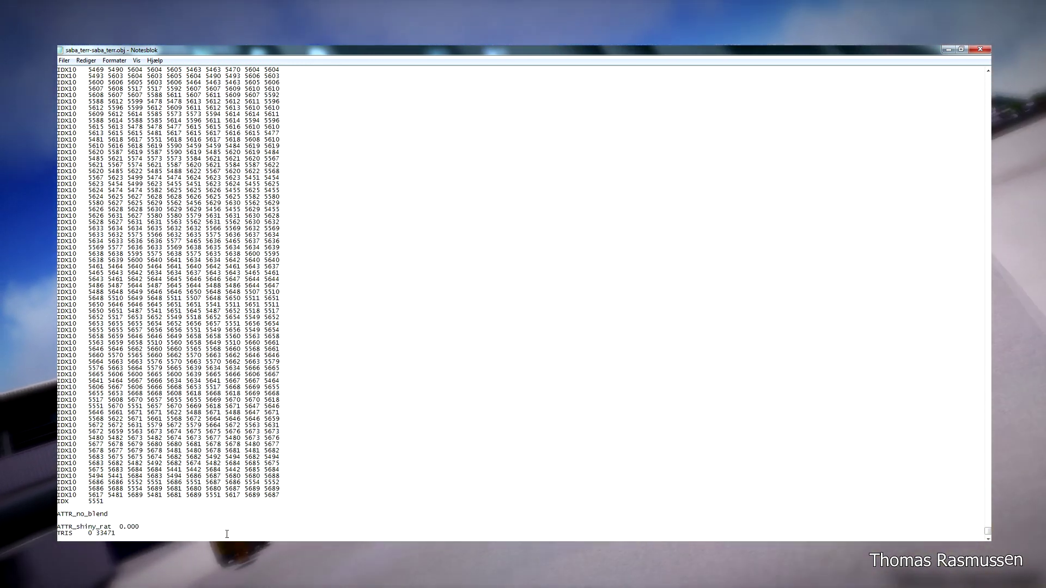
Add the line ATTR_Hard below ATTR_no_blend in saba_terr-saba_terr.obj, then save and close the file
{"action": "key", "text": "Up"}
{"action": "type", "text": "ATTR"}
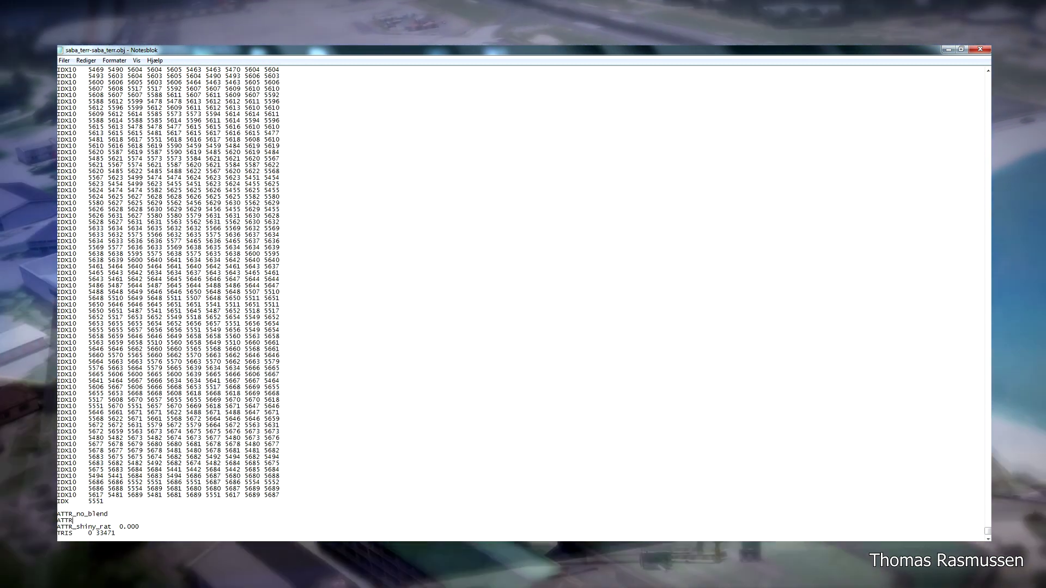
{"action": "type", "text": "_Hard"}
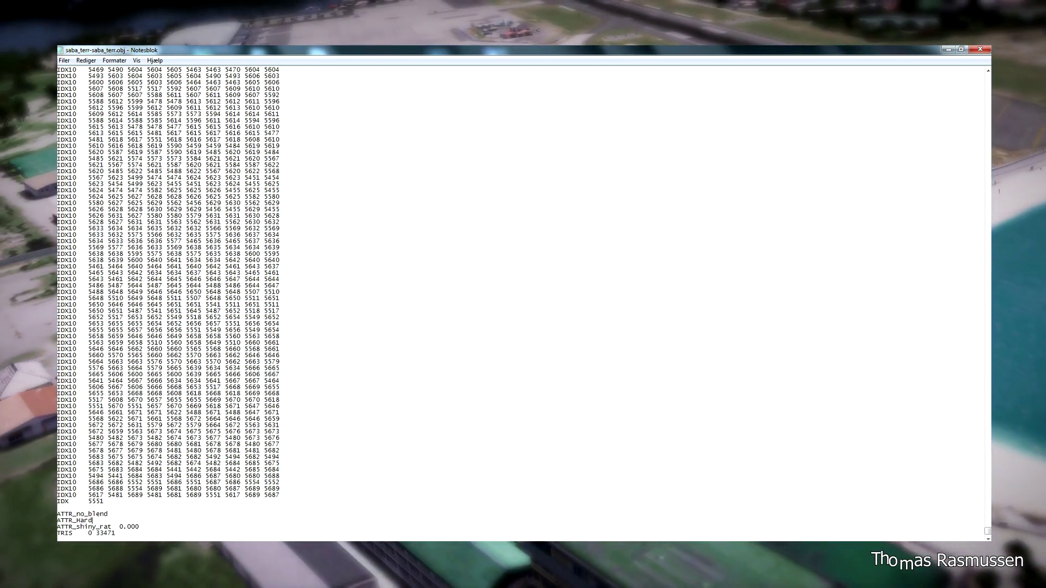
{"action": "left_click", "coordinate": [67, 59]}
{"action": "left_click", "coordinate": [81, 93]}
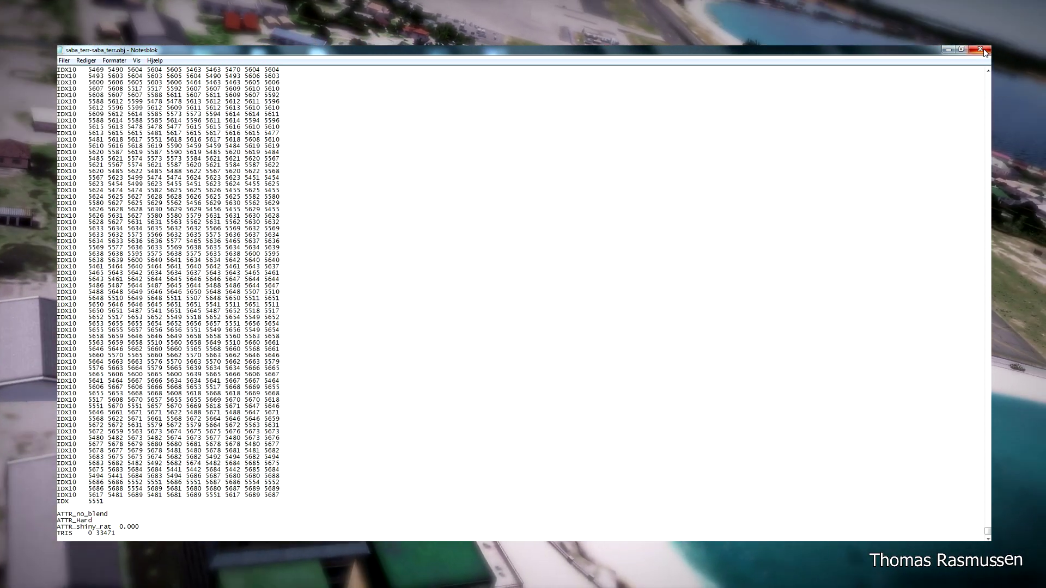
{"action": "left_click", "coordinate": [983, 50]}
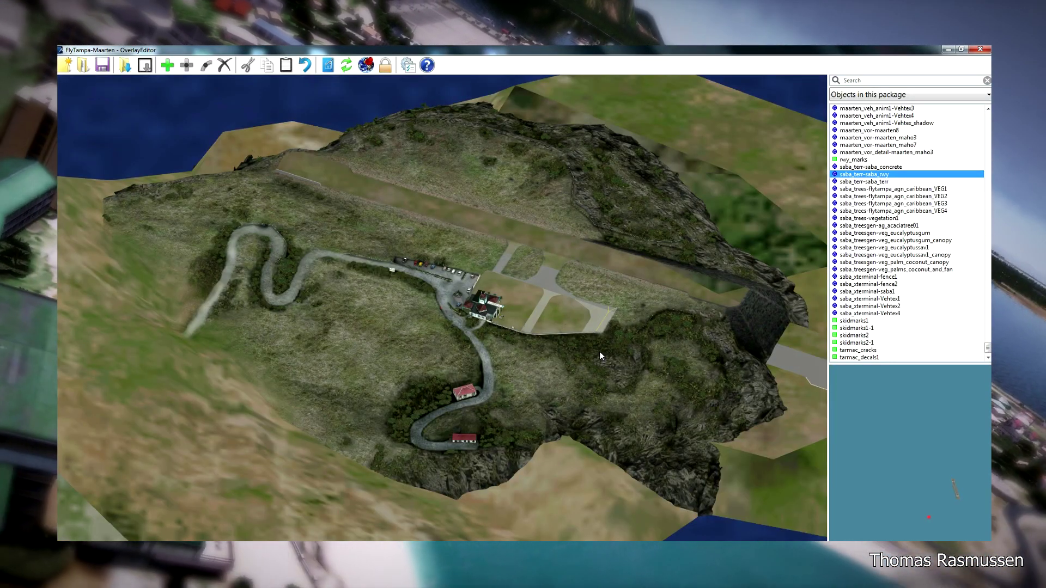
In OverlayEditor, search the Go to airport lists by name for "gust" and by code for "tj"
{"action": "scroll", "coordinate": [600, 356], "scroll_direction": "down", "scroll_amount": 8}
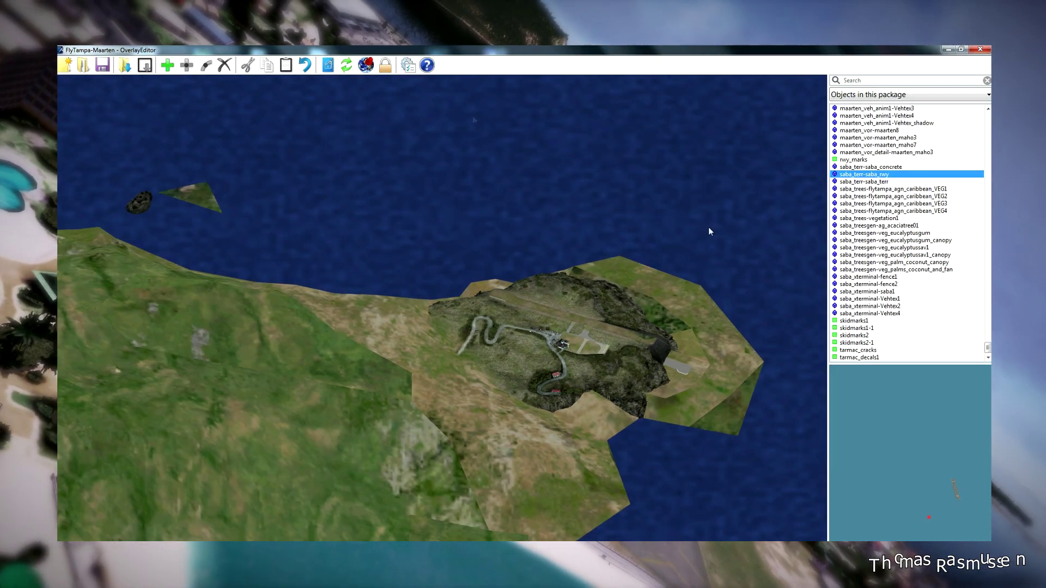
{"action": "left_click", "coordinate": [366, 66]}
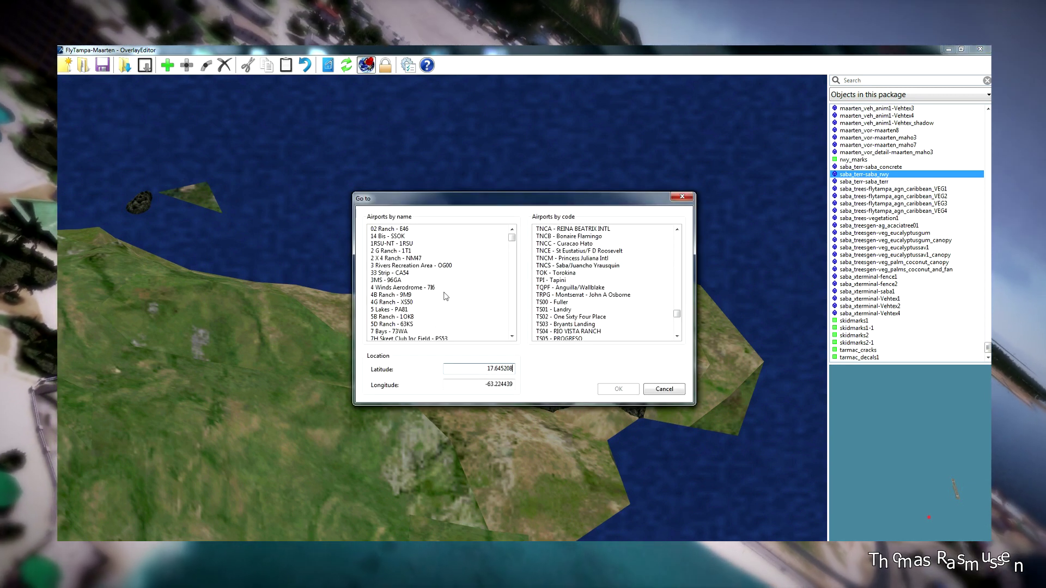
{"action": "left_click", "coordinate": [411, 303]}
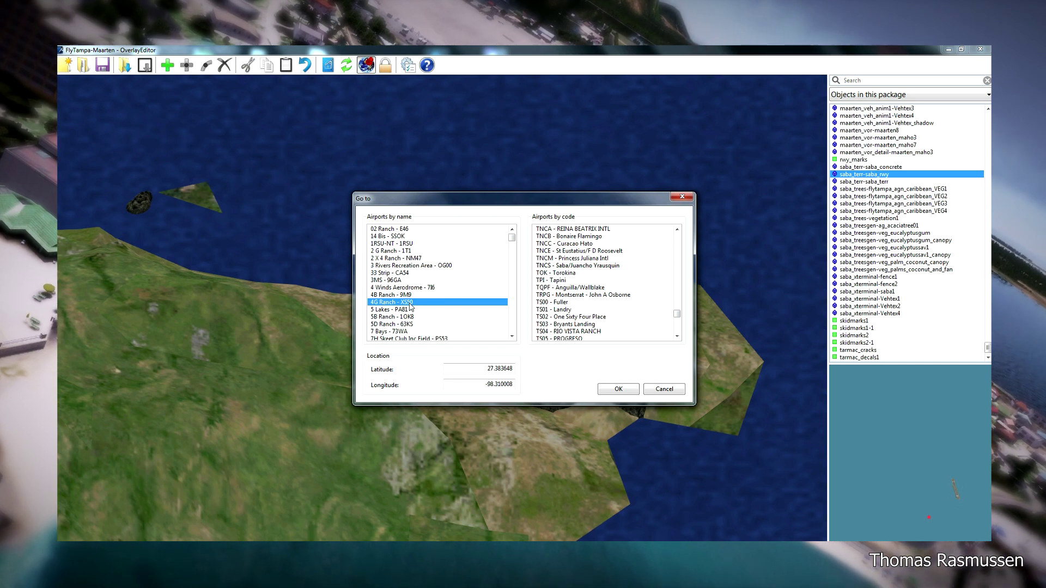
{"action": "type", "text": "gust"}
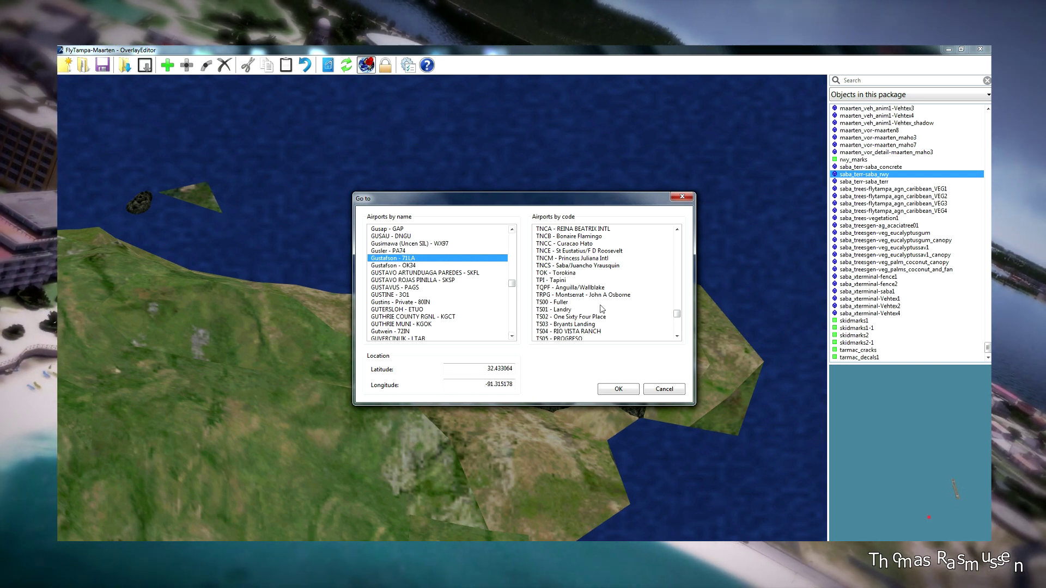
{"action": "left_click", "coordinate": [576, 273]}
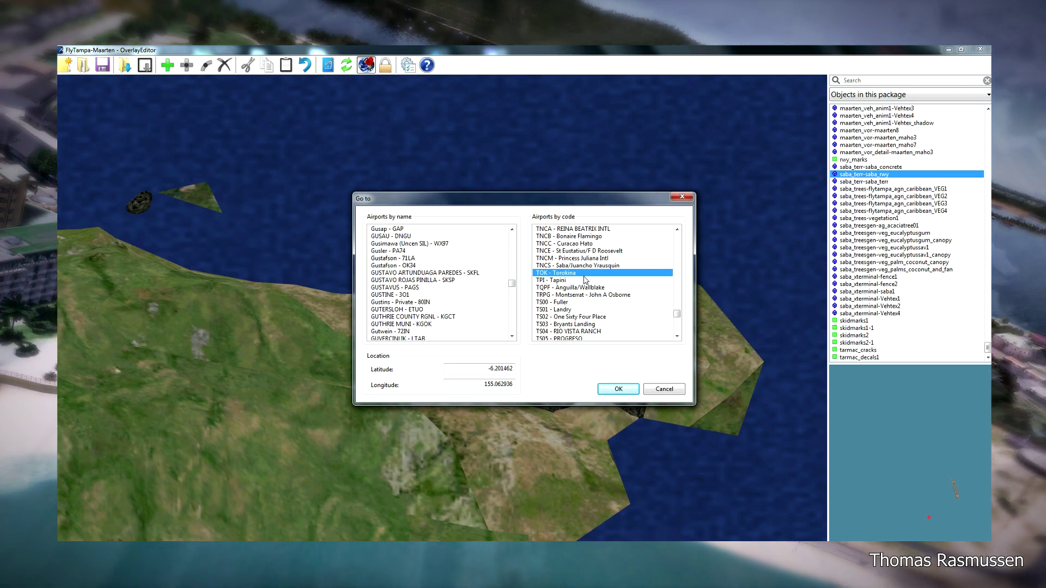
{"action": "left_click", "coordinate": [585, 280]}
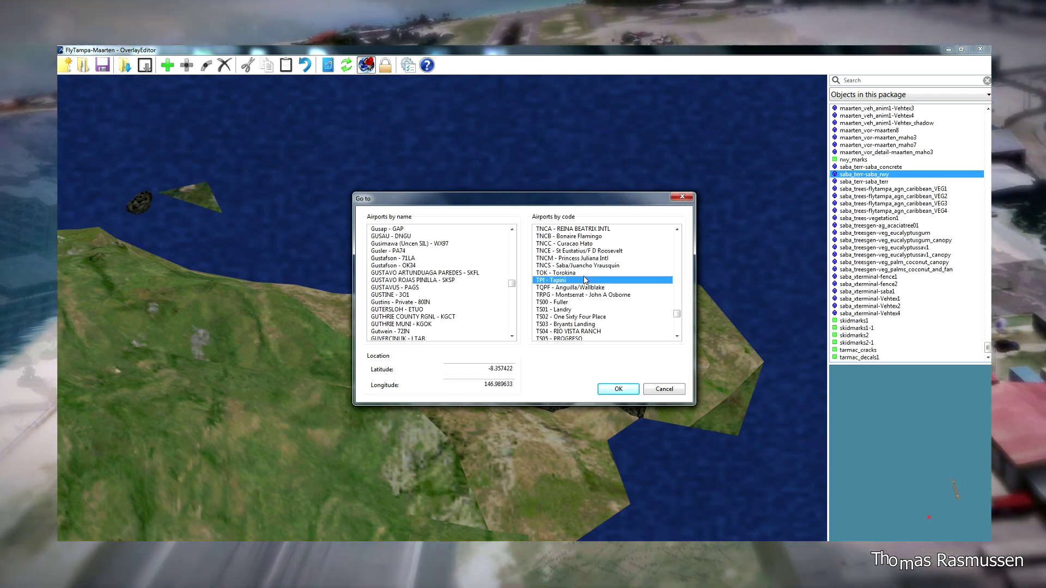
{"action": "type", "text": "tj"}
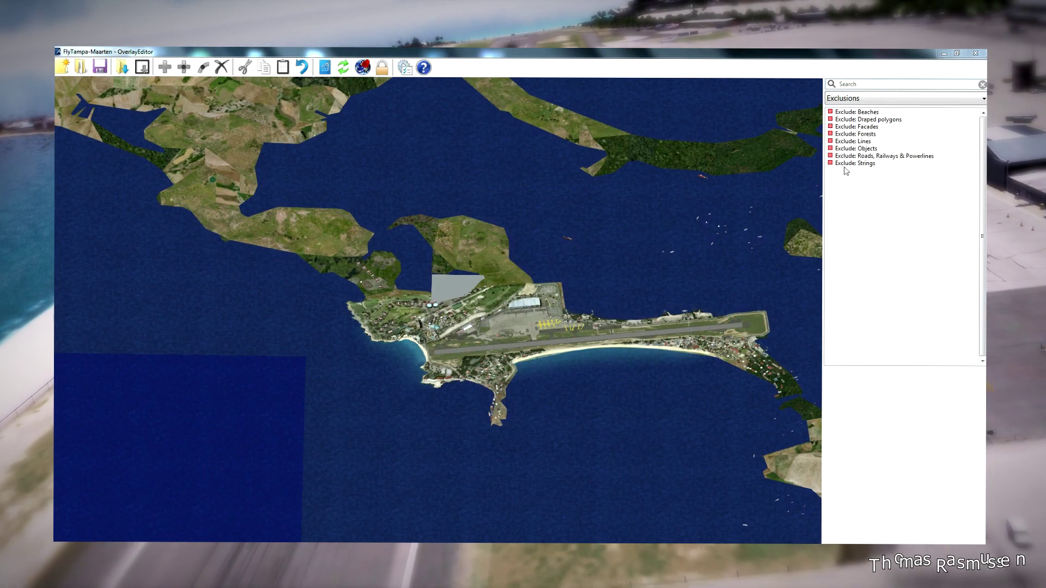
Add an Exclude: Objects zone and fit its corners around the Princess Juliana airport peninsula, including the full runway
{"action": "left_click", "coordinate": [855, 152]}
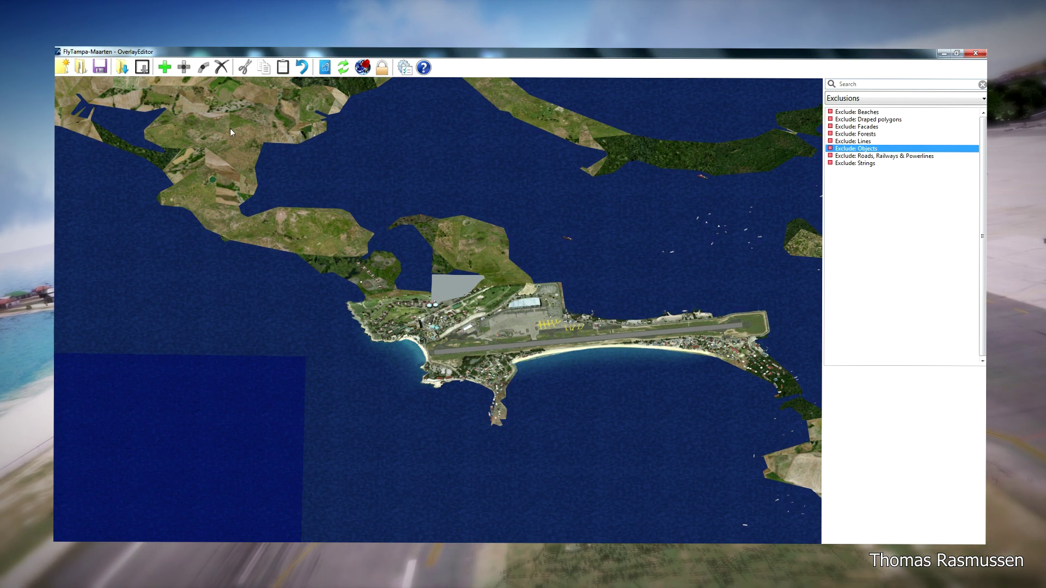
{"action": "left_click", "coordinate": [165, 68]}
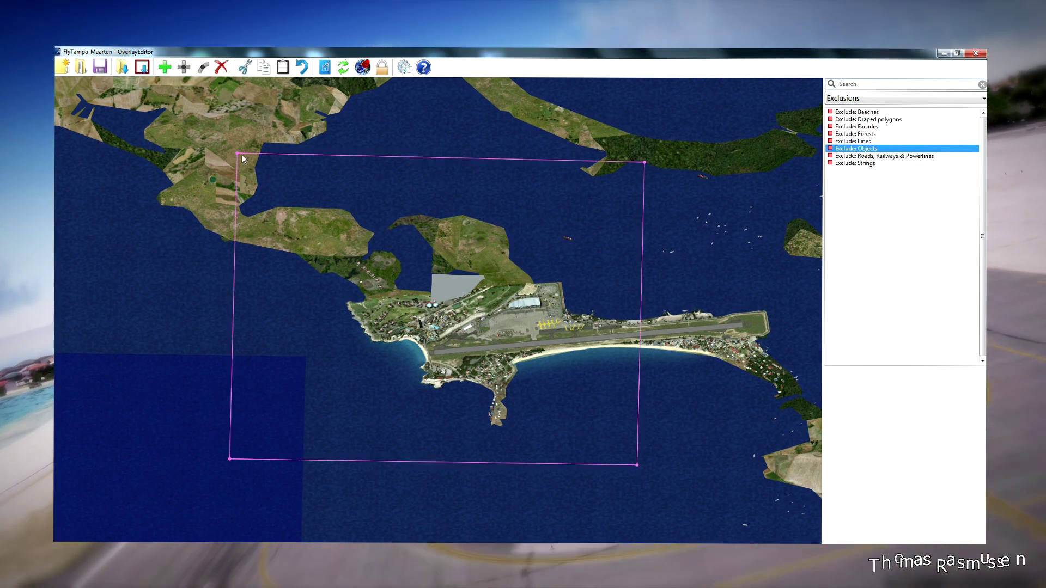
{"action": "left_click_drag", "start_coordinate": [240, 157], "coordinate": [347, 278]}
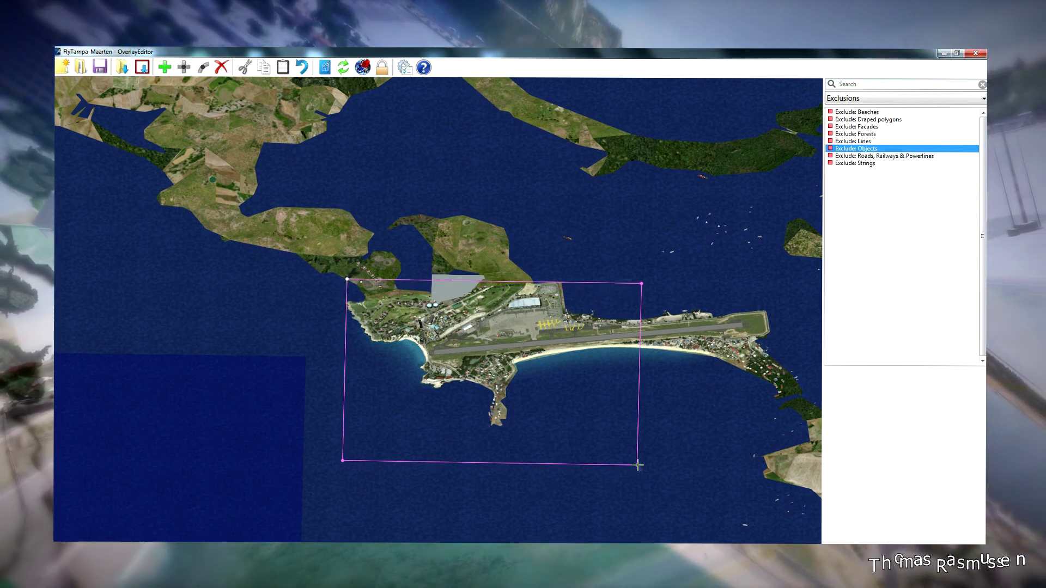
{"action": "left_click_drag", "start_coordinate": [637, 465], "coordinate": [791, 431]}
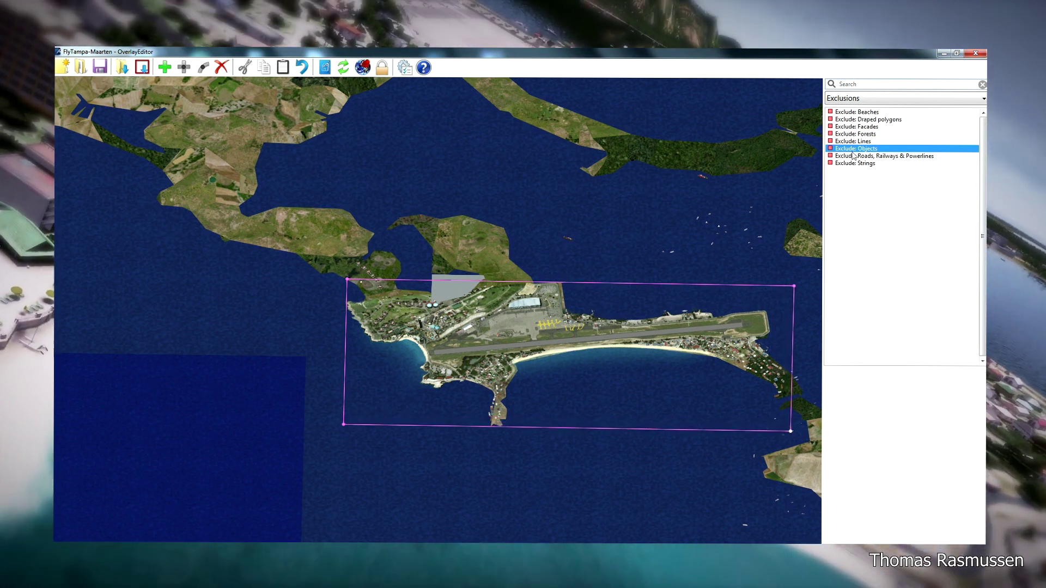
Add an Exclude: Facades zone and align its northwest corner with that of the objects exclusion zone
{"action": "left_click", "coordinate": [860, 127]}
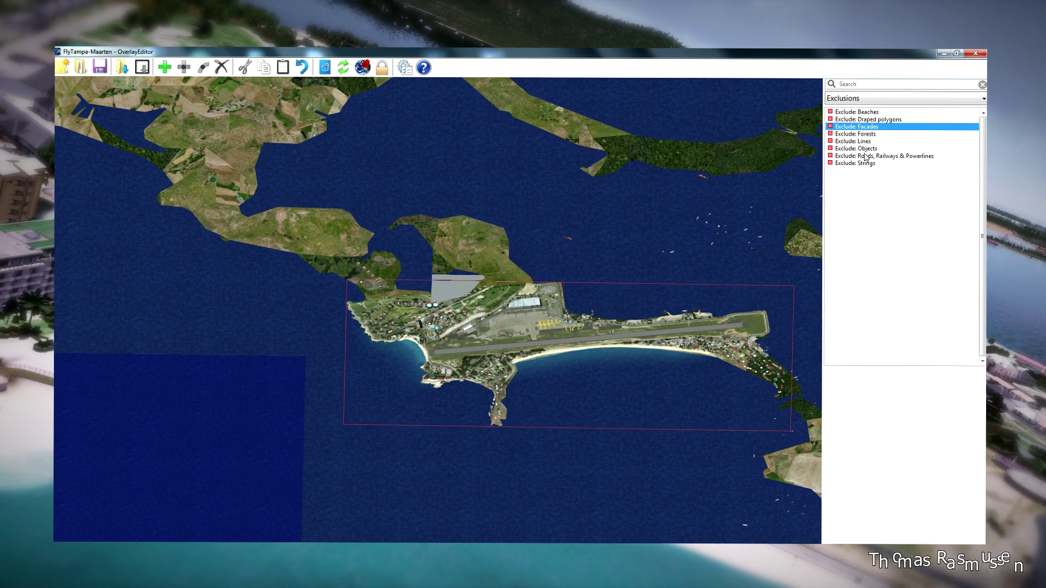
{"action": "left_click", "coordinate": [142, 68]}
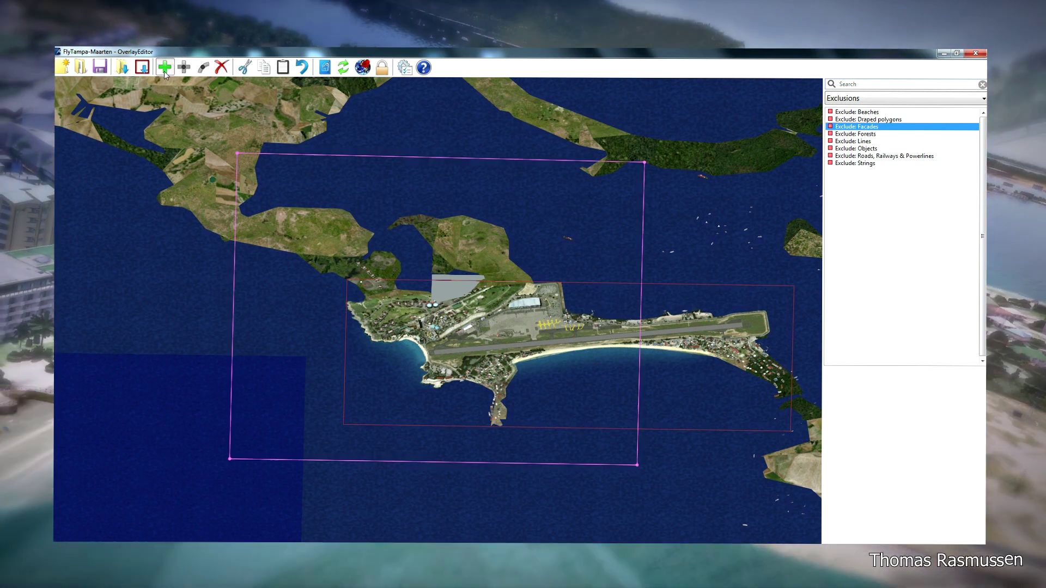
{"action": "left_click_drag", "start_coordinate": [236, 154], "coordinate": [347, 281]}
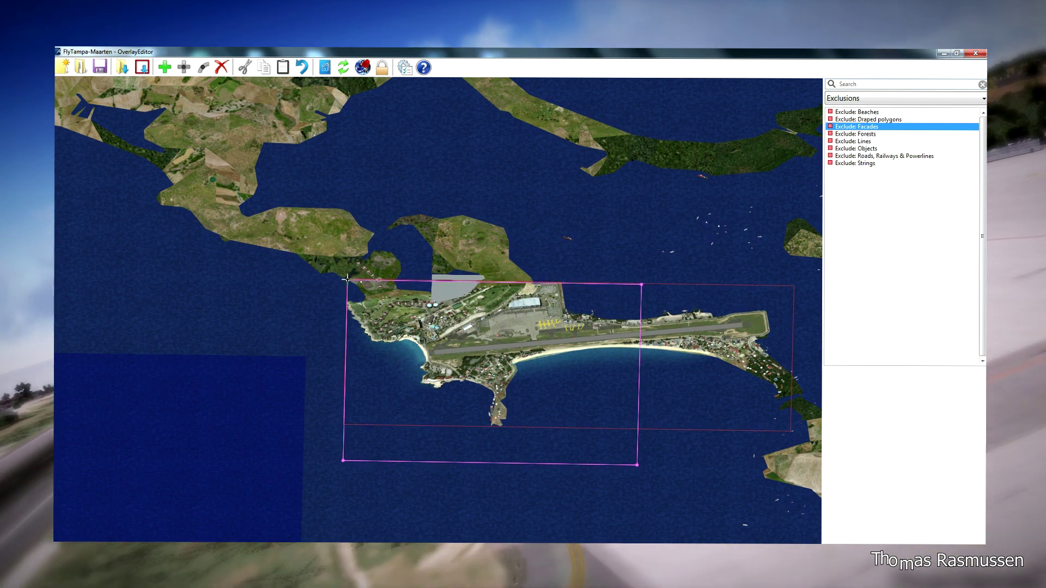